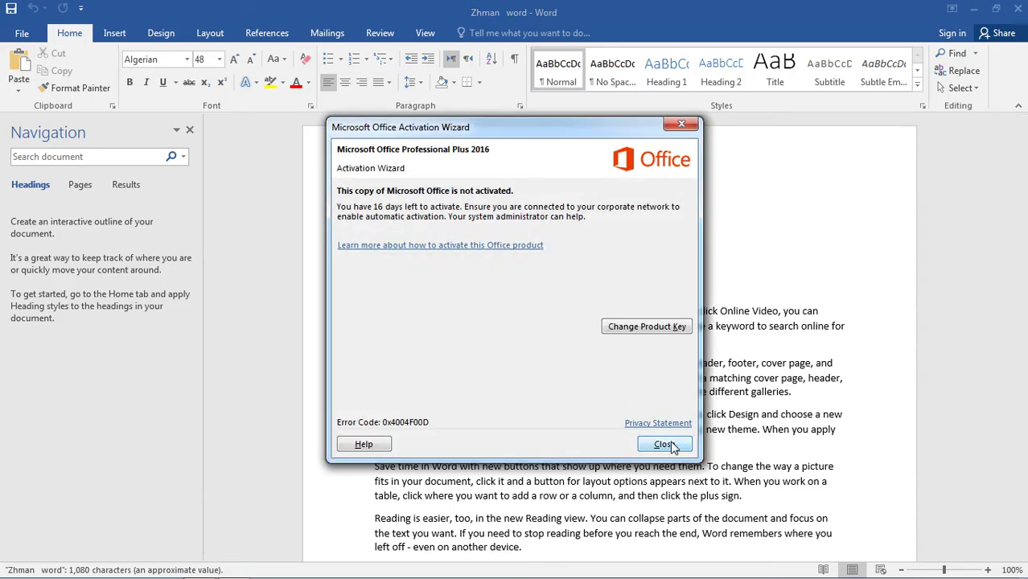
Dismiss the Office activation wizard and copy the large decorative title at the top of the document.
left_click(665, 445)
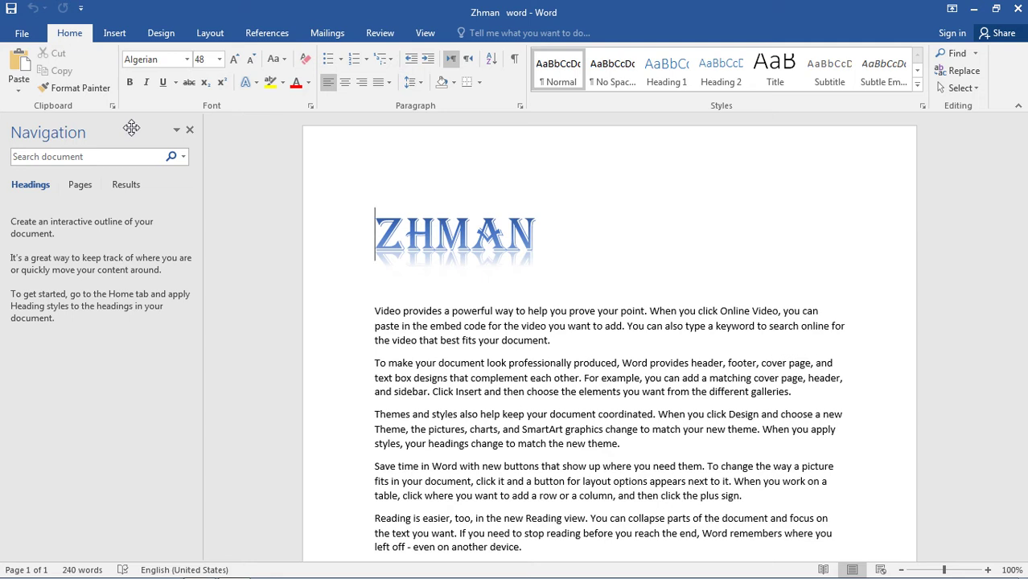
left_click(559, 232)
left_click_drag(559, 232, 360, 230)
left_click(599, 201)
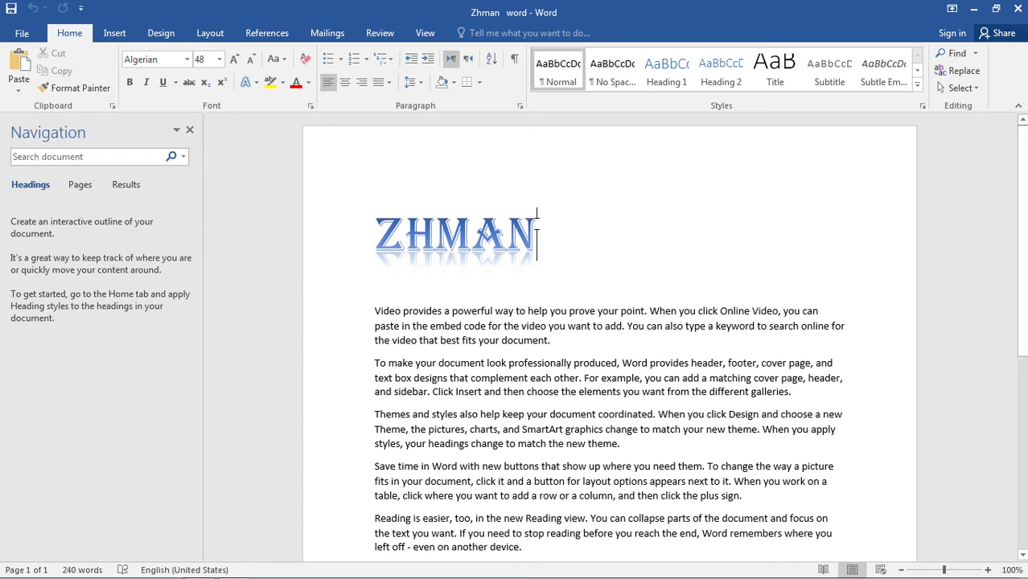
left_click_drag(531, 214, 375, 239)
key("ctrl+c")
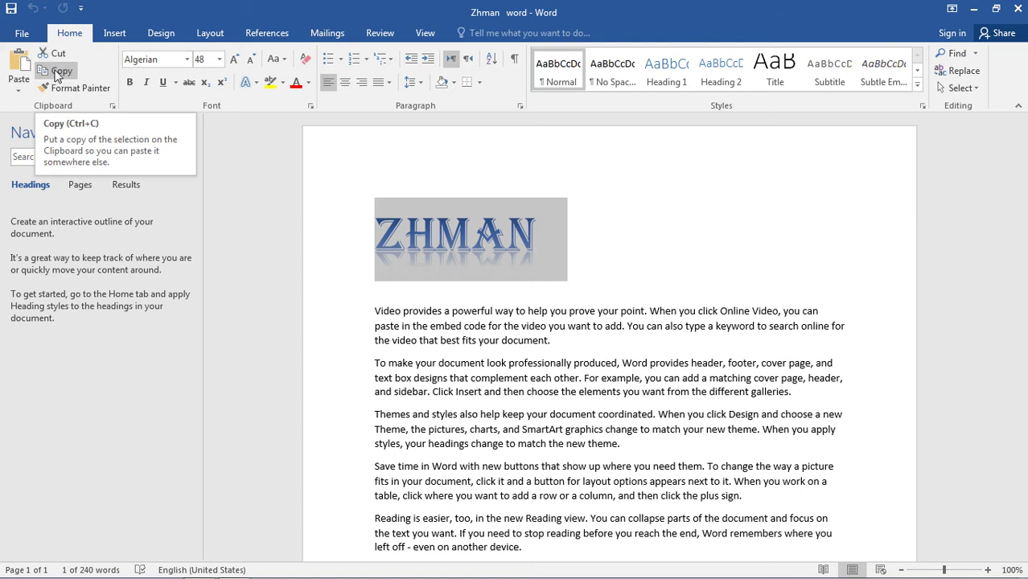
left_click(56, 73)
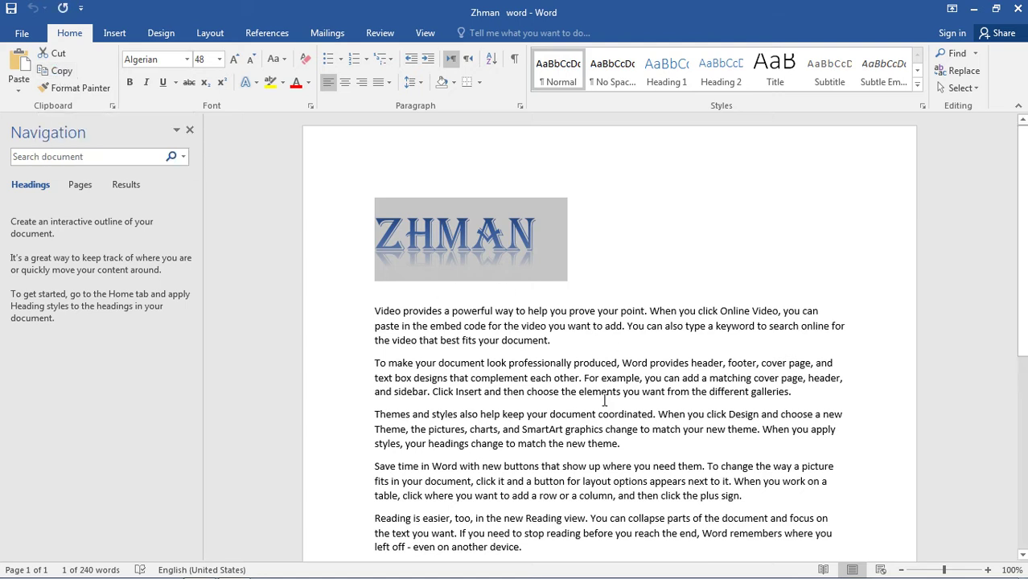
Paste the copied title on a new line below the first body paragraph.
left_click(563, 341)
key("Return")
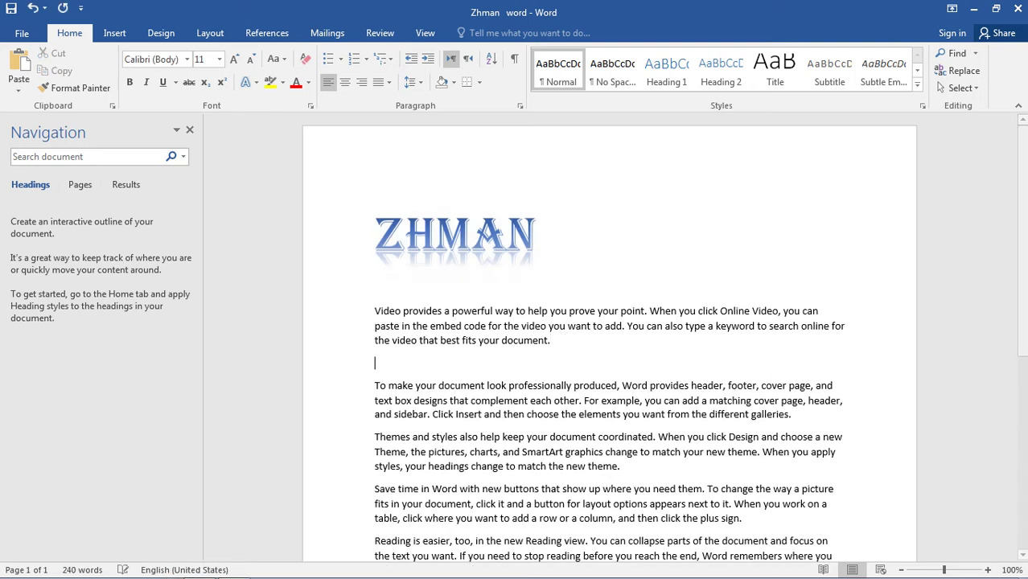
right_click(396, 359)
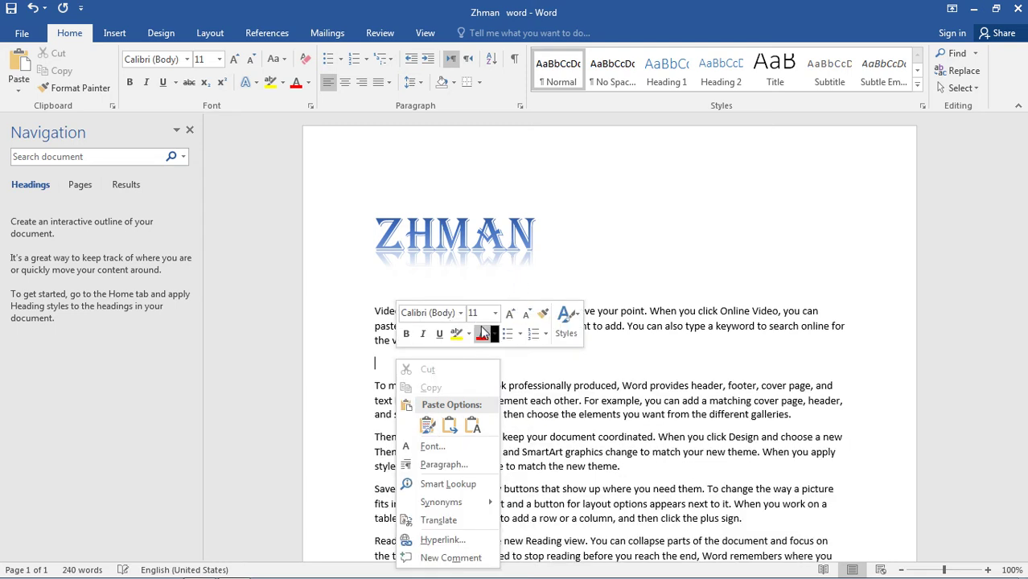
left_click(378, 363)
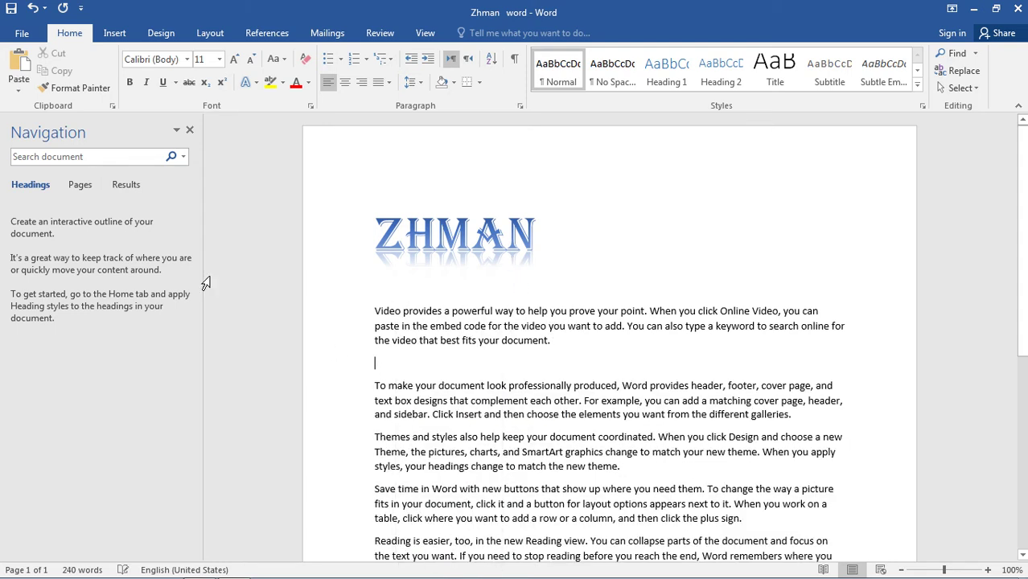
left_click(19, 66)
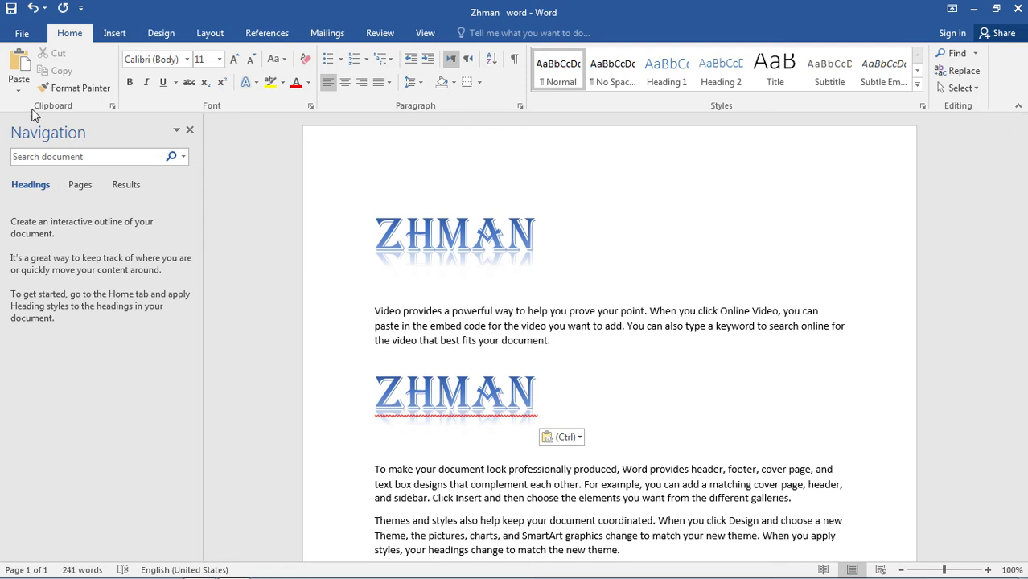
left_click(80, 89)
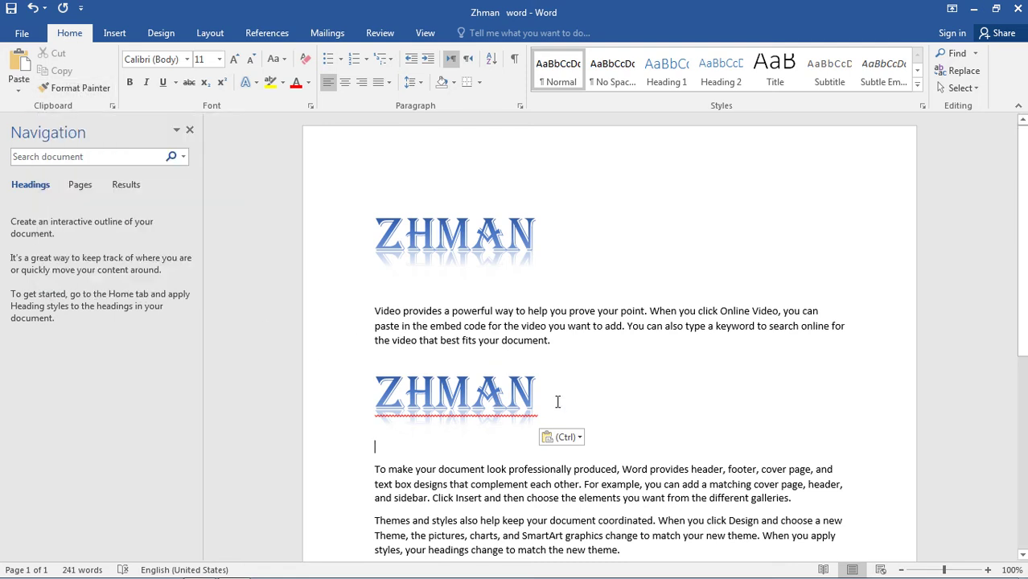
Undo the title paste and the new line added below the first paragraph.
left_click(33, 10)
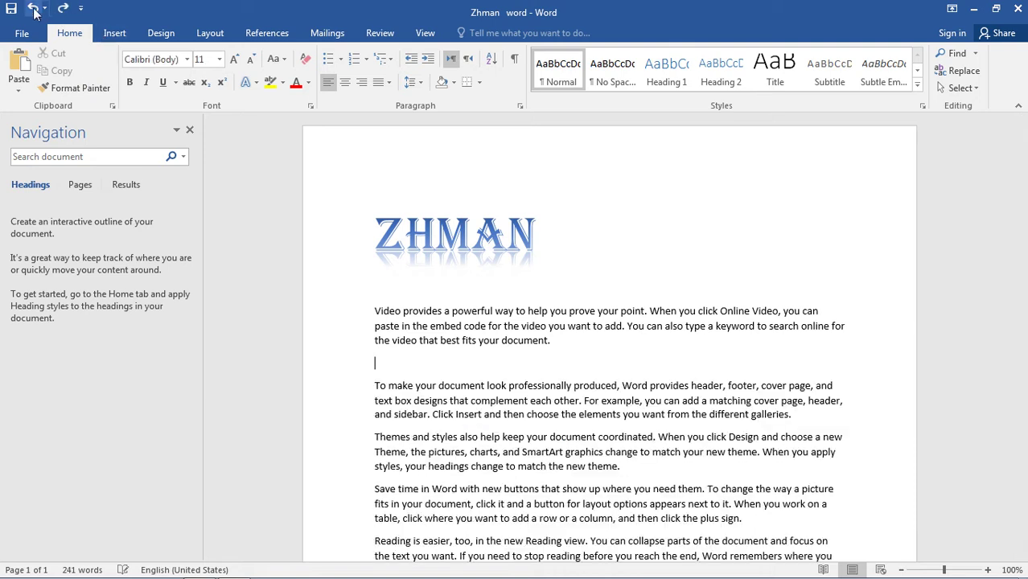
left_click(34, 9)
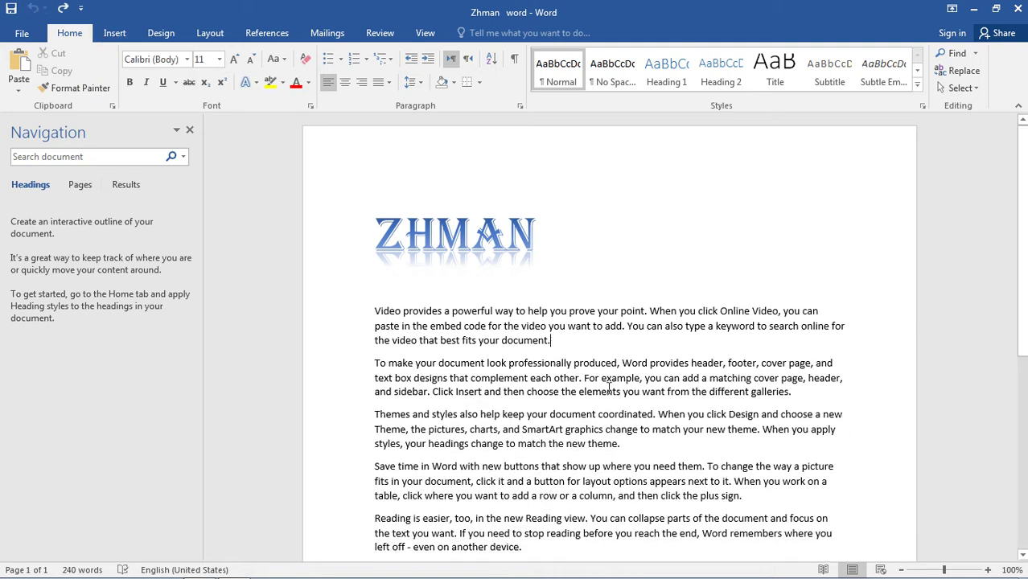
Copy all the body paragraphs below the title and paste them at the end of the document.
scroll(590, 394, "down", 5)
left_click_drag(554, 342, 361, 305)
key("ctrl+c")
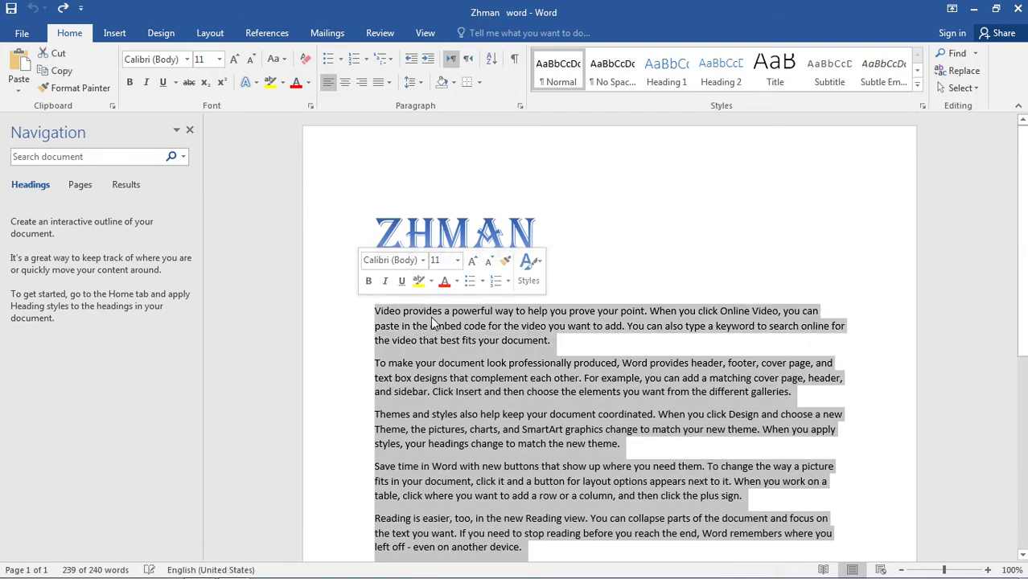
right_click(434, 319)
left_click(451, 346)
scroll(473, 354, "down", 8)
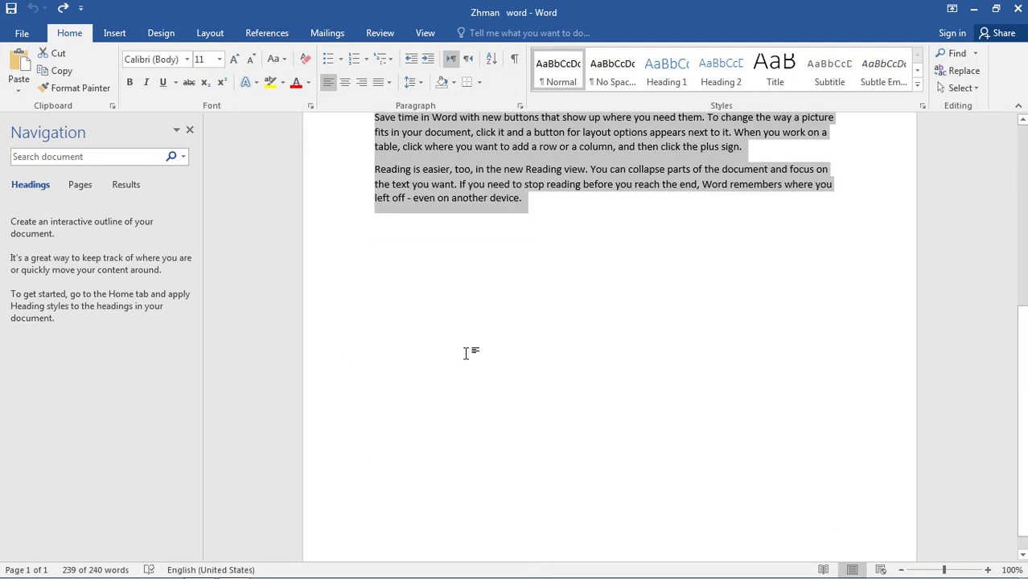
left_click(489, 401)
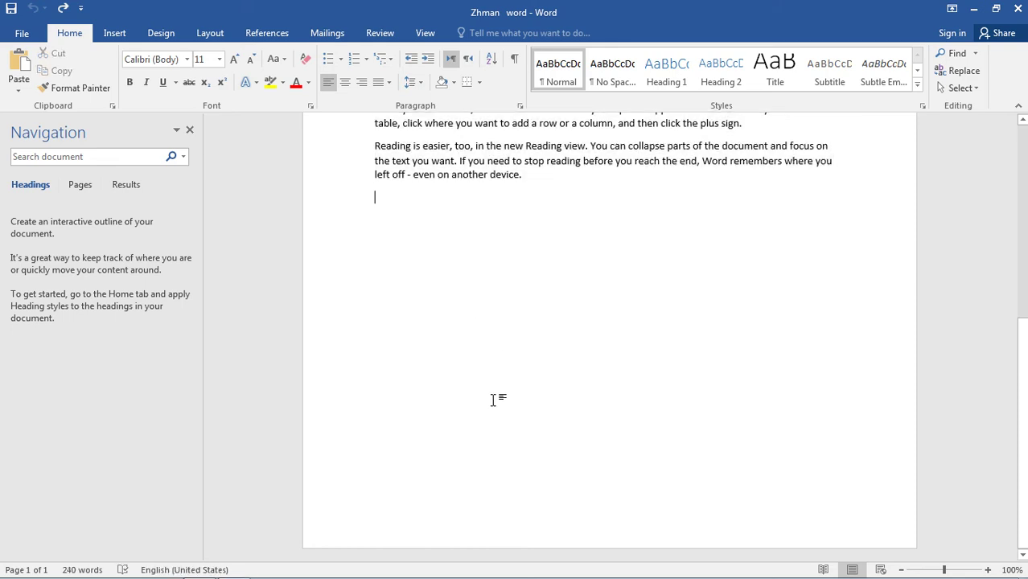
right_click(491, 403)
left_click(522, 256)
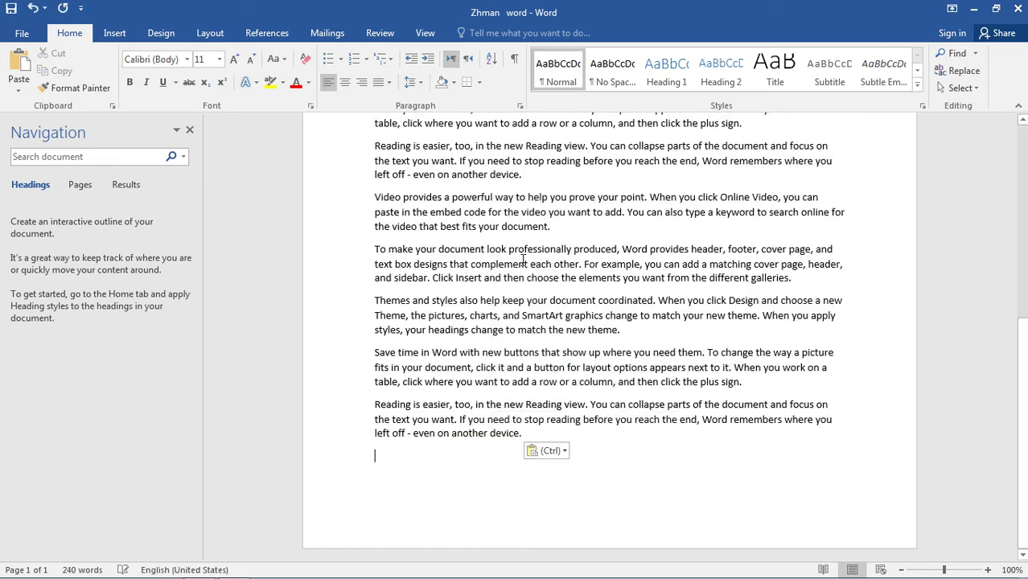
Insert about 20 blank lines between the original paragraphs and the pasted copy to push the copy onto the second page.
left_click(538, 173)
key("Return")
key("Return")
key("Return")
key("Return")
key("Return")
key("Return")
key("Return")
key("Return")
key("Return")
key("Return")
key("Return")
key("Return")
key("Return")
key("Return")
key("Return")
key("Return")
key("Return")
key("Return")
key("Return")
key("Return")
Format the first paragraph's text from "paste in the embed code" to its end in red with the Algerian font.
scroll(647, 249, "up", 5)
scroll(643, 249, "up", 6)
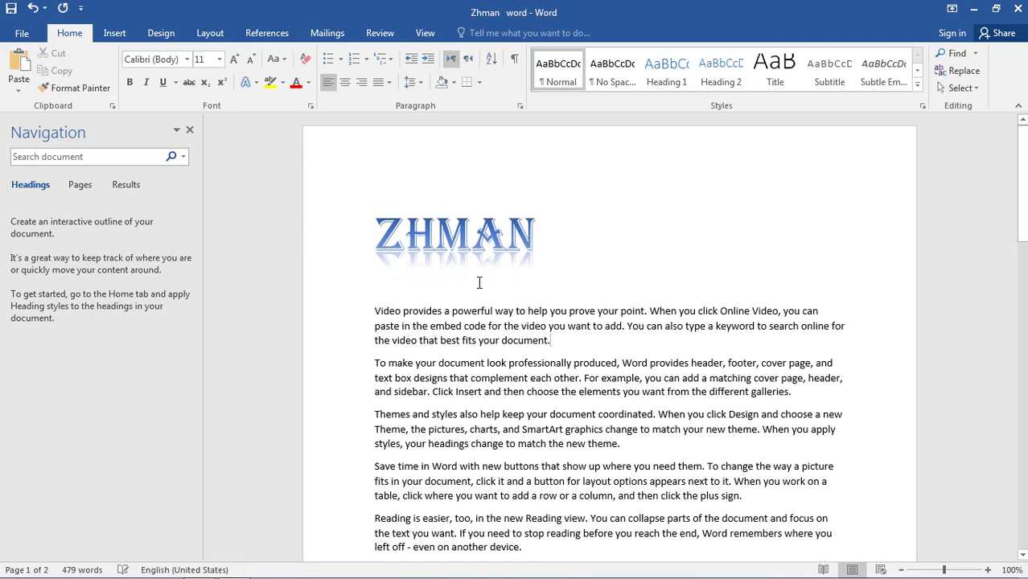
left_click_drag(555, 342, 363, 326)
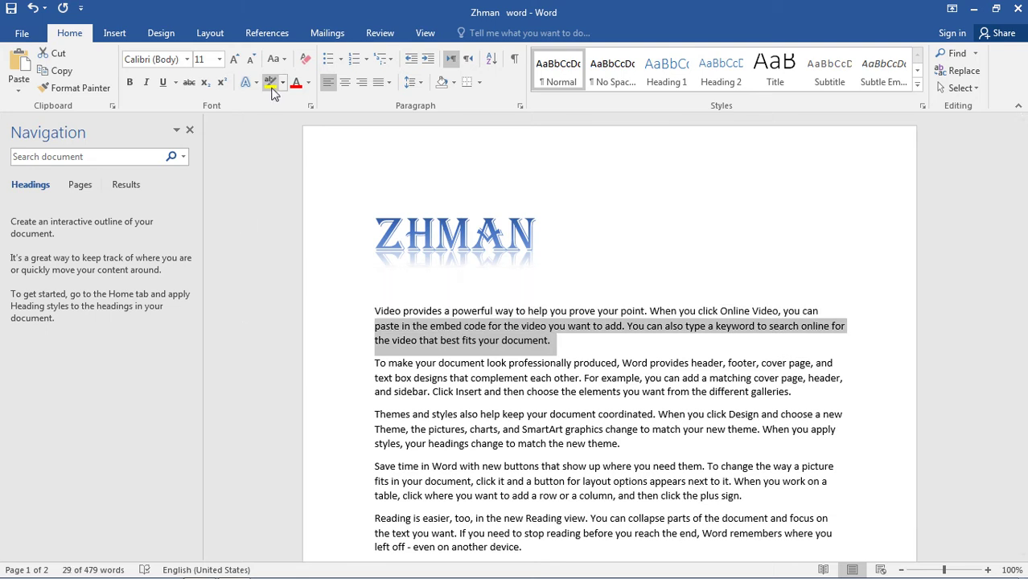
left_click(296, 84)
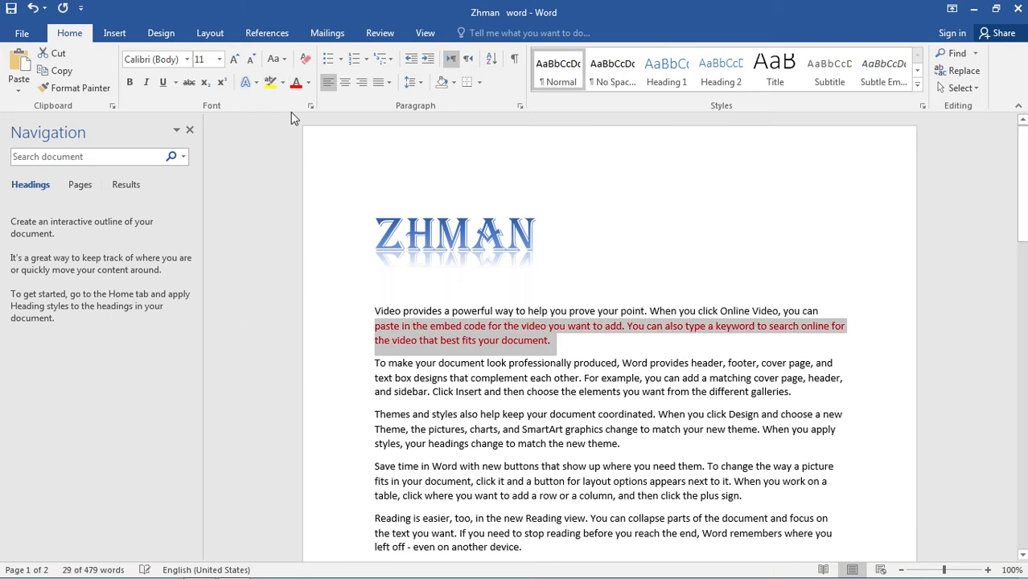
left_click(187, 59)
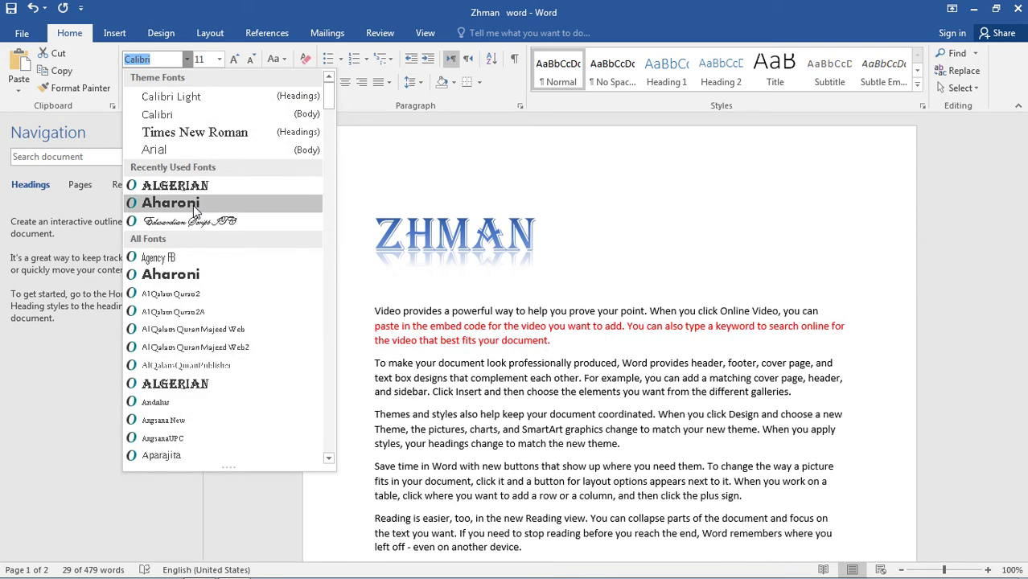
left_click(181, 191)
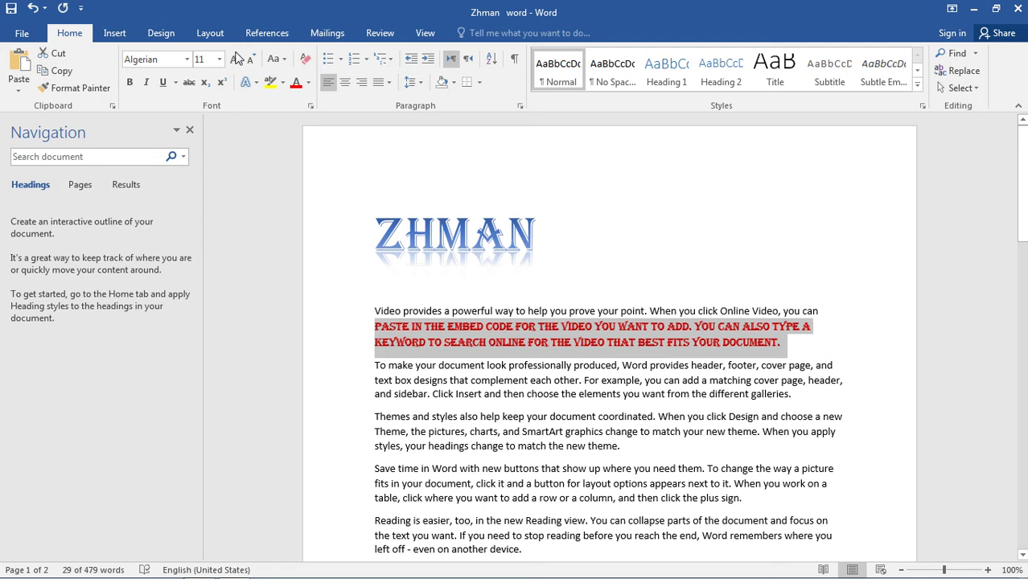
Enlarge the selected Algerian text to 18 pt and apply the white-filled, orange-outlined text effect.
left_click(234, 61)
left_click(234, 61)
left_click(234, 61)
left_click(234, 61)
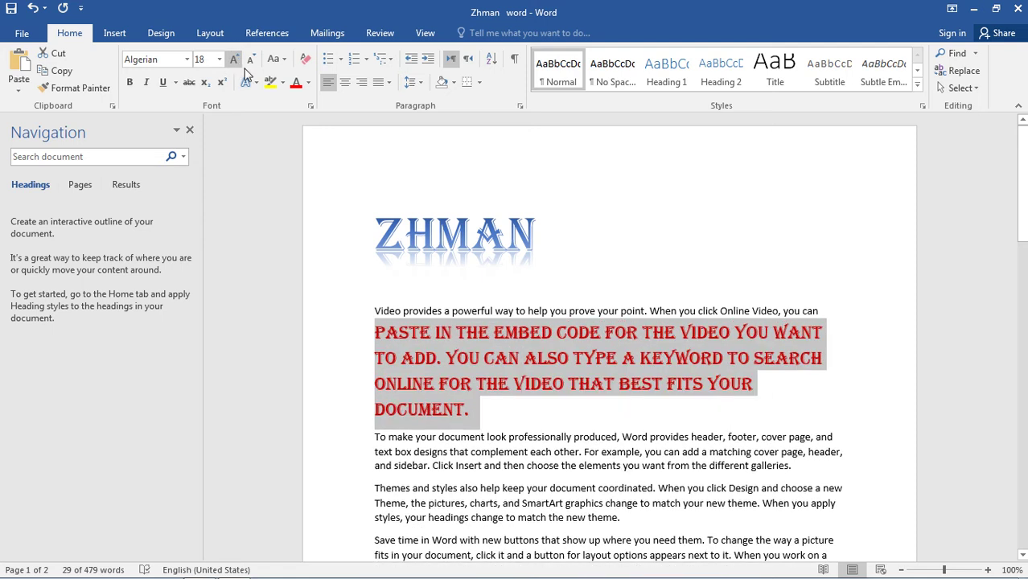
left_click(254, 86)
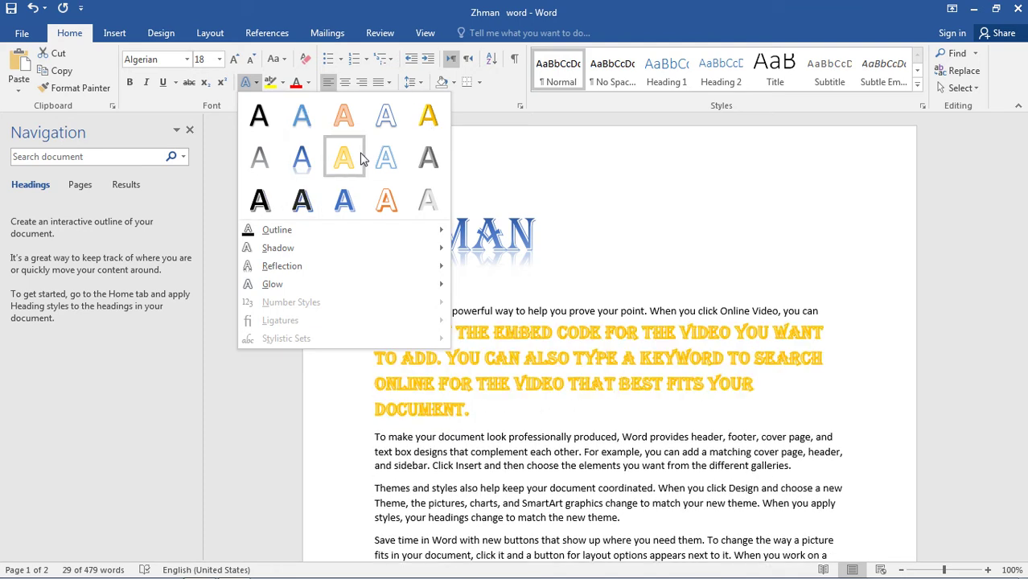
left_click(387, 199)
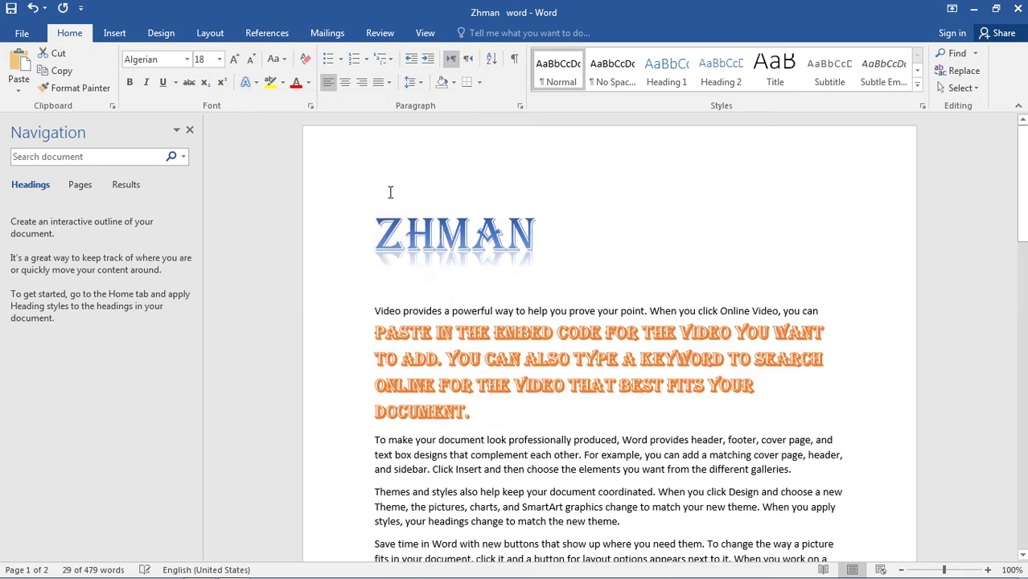
left_click(309, 84)
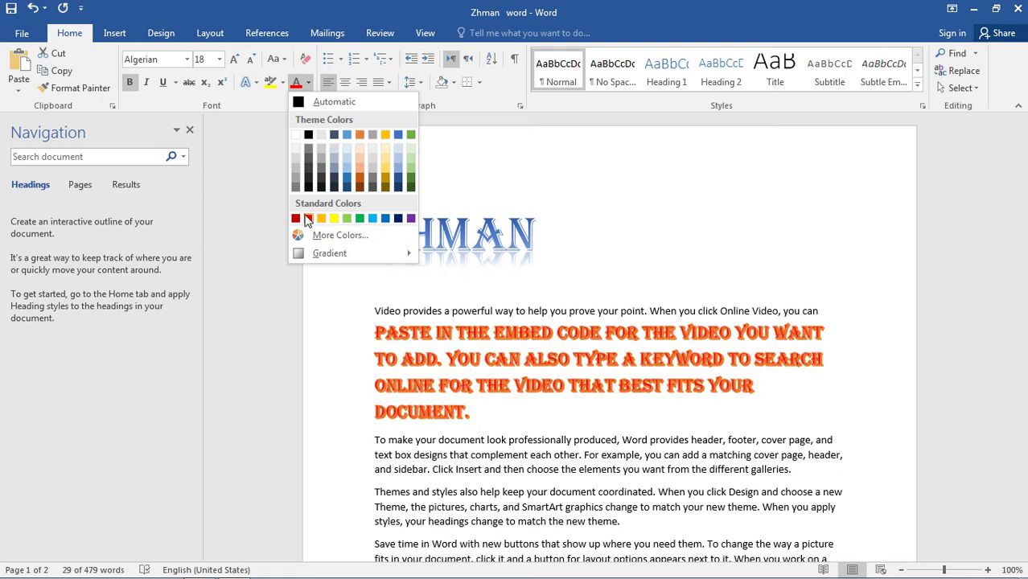
left_click(477, 139)
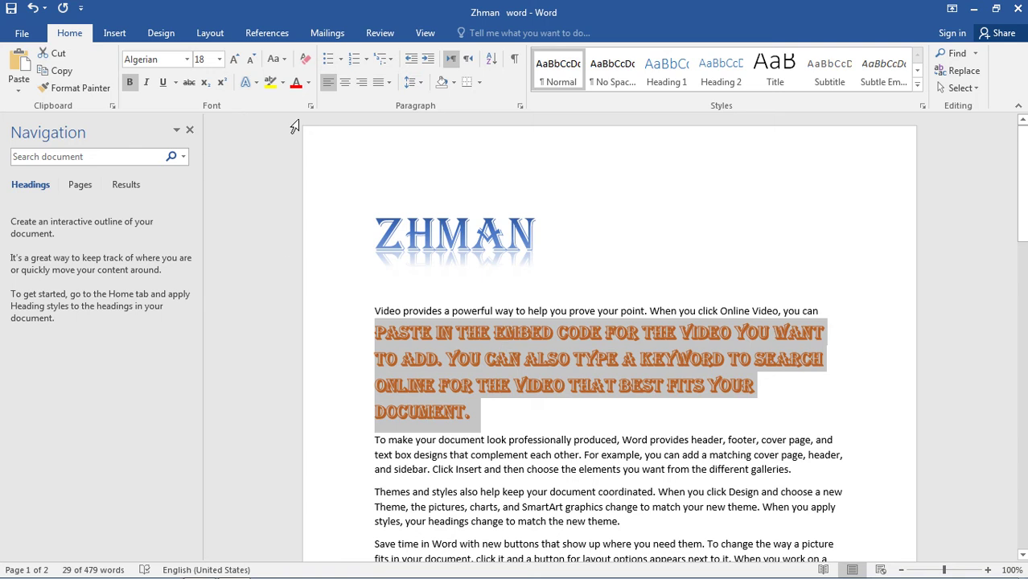
Try the 1. 2. 3. numbering format on the first paragraph, and undo it.
left_click(365, 61)
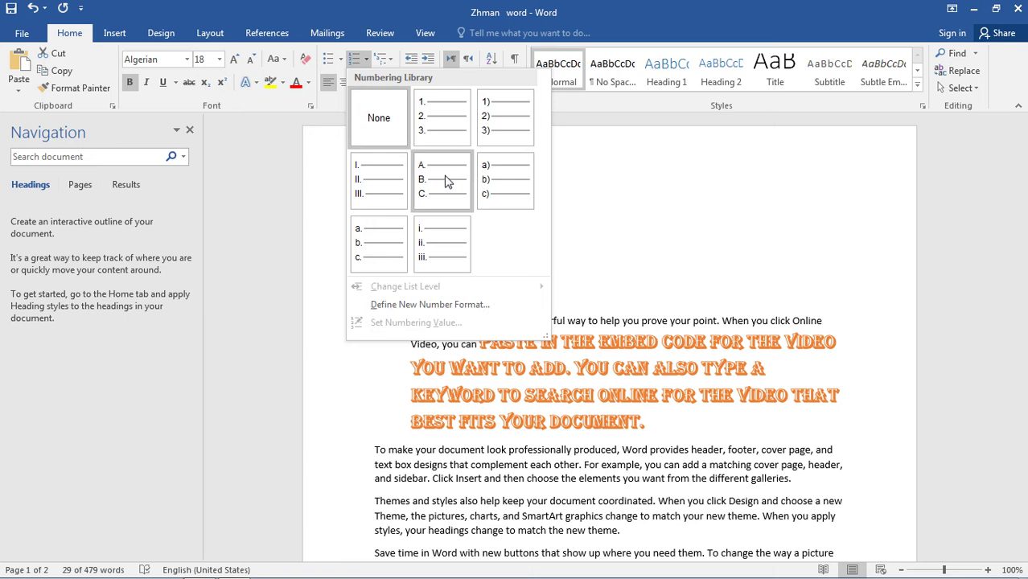
left_click(442, 117)
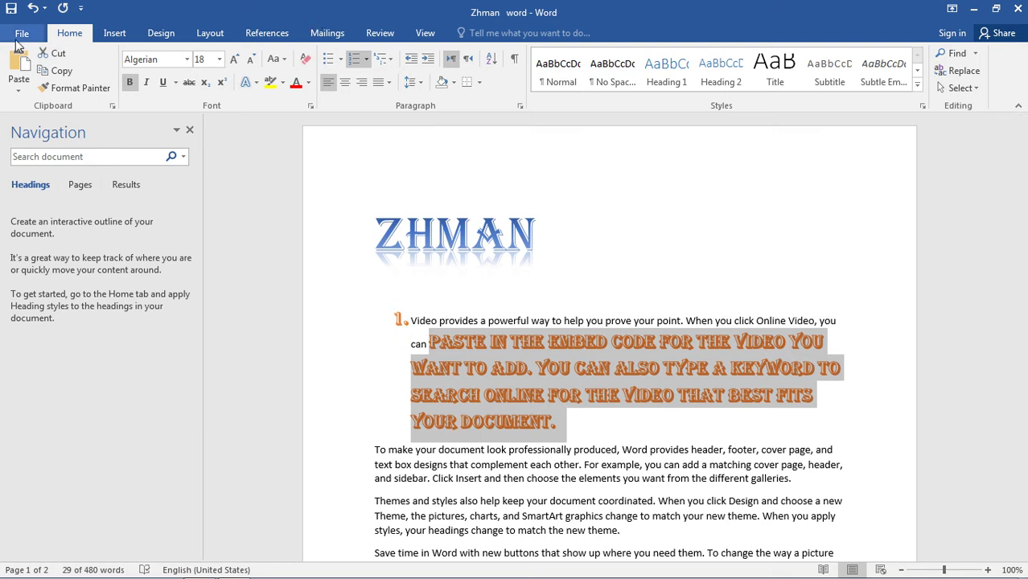
left_click(32, 8)
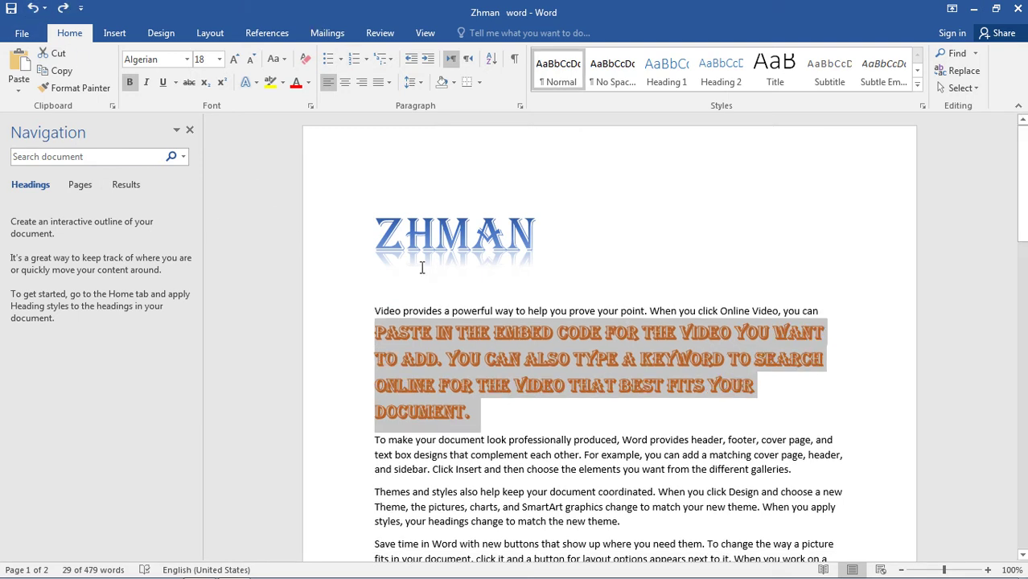
Center the first body paragraph and deselect its text.
left_click(347, 83)
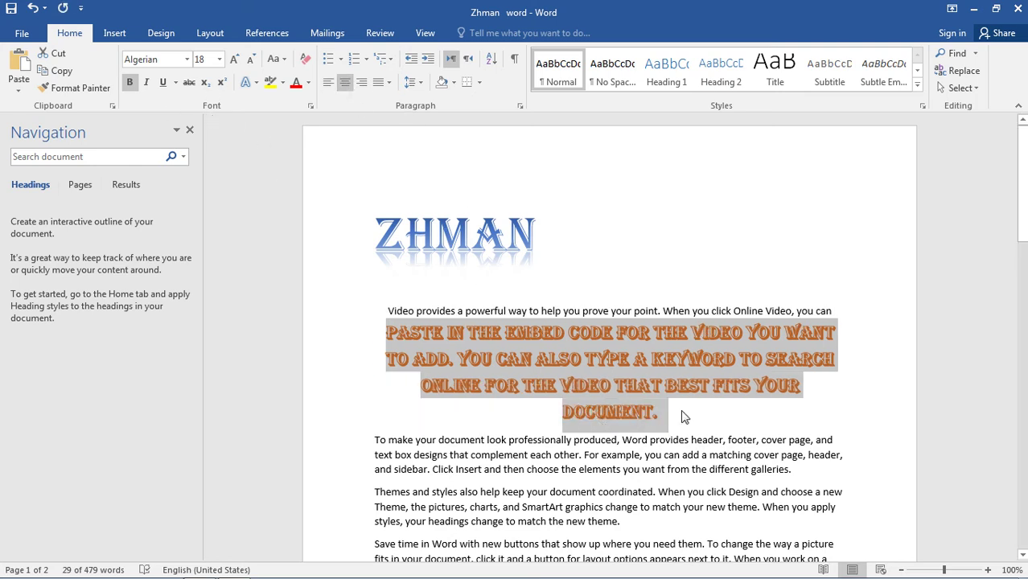
left_click(627, 388)
scroll(520, 395, "down", 3)
key("ctrl+z")
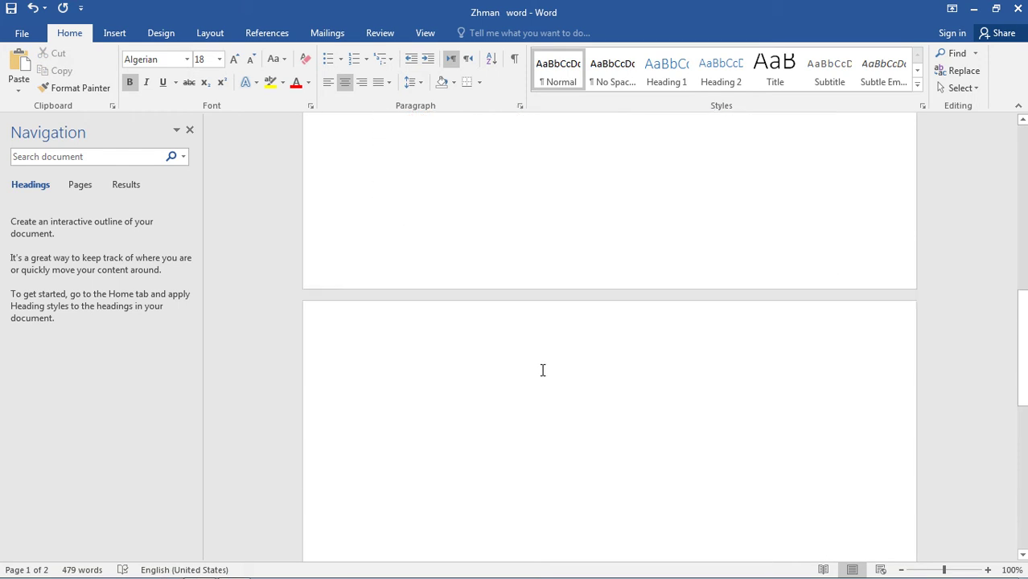
left_click_drag(740, 344, 540, 345)
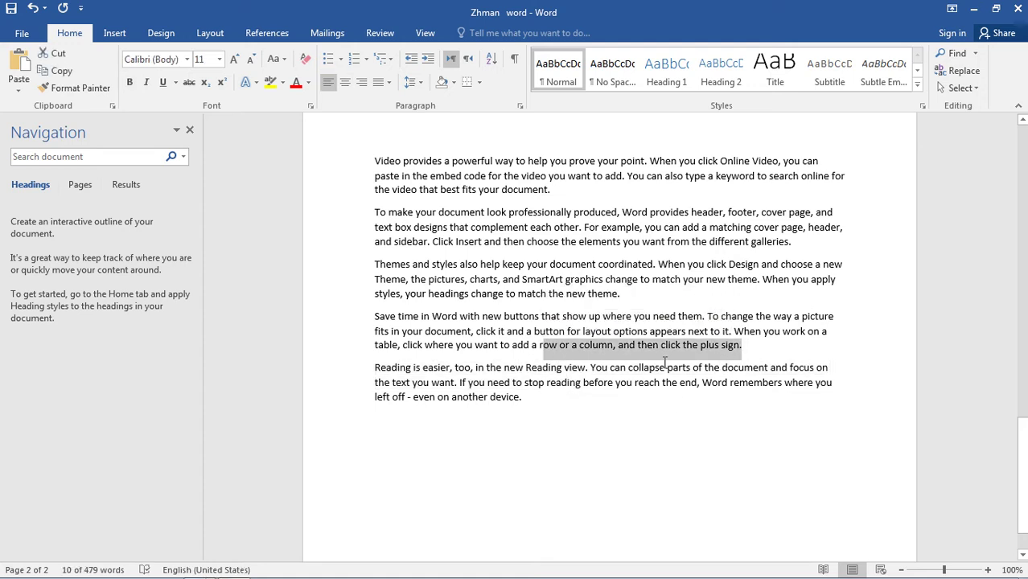
key("ctrl+y")
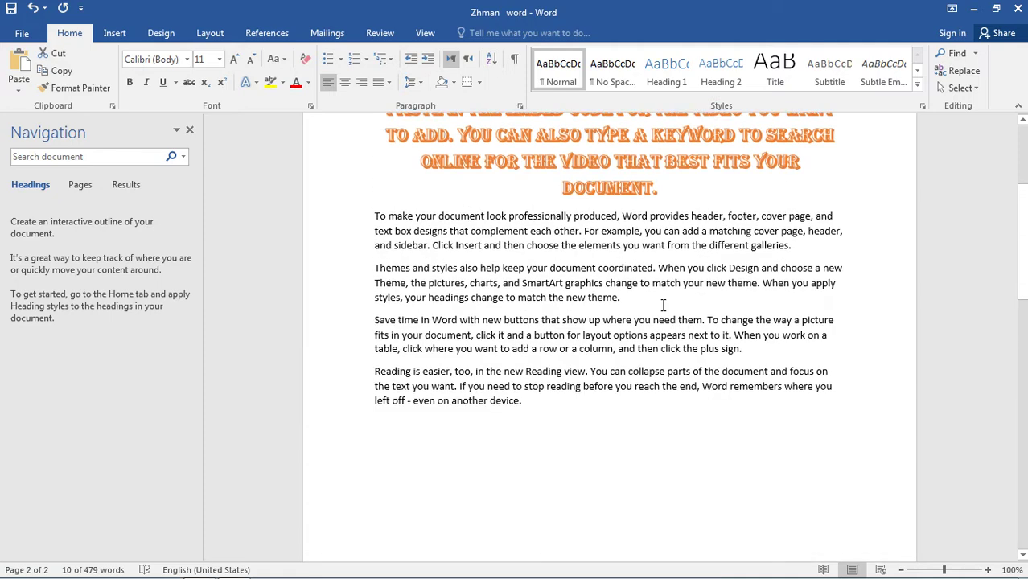
Copy the orange Algerian text's formatting with Format Painter onto "change to match the new theme." in the last page's third paragraph, then deselect it.
scroll(651, 302, "up", 3)
left_click(633, 291)
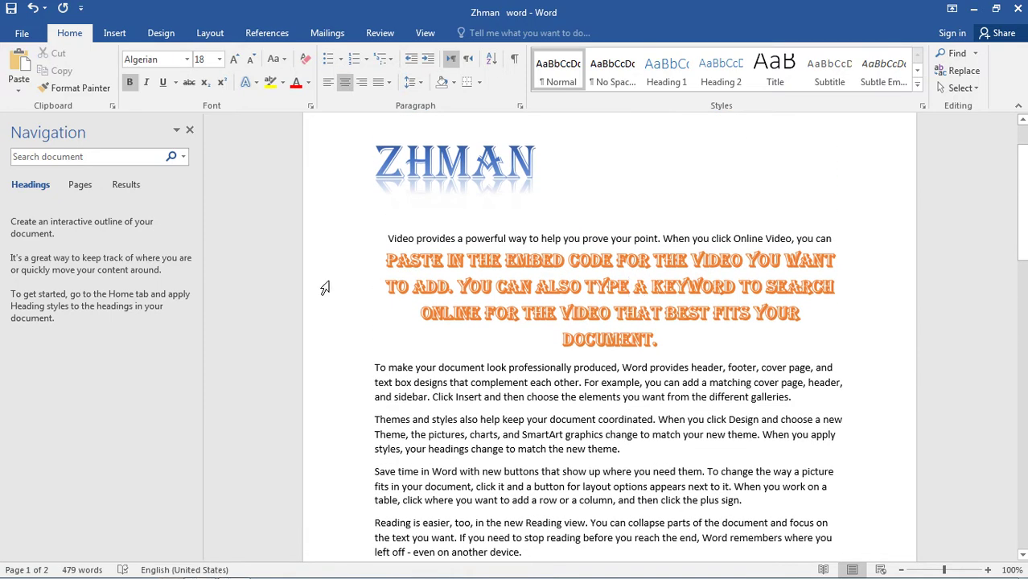
left_click(77, 93)
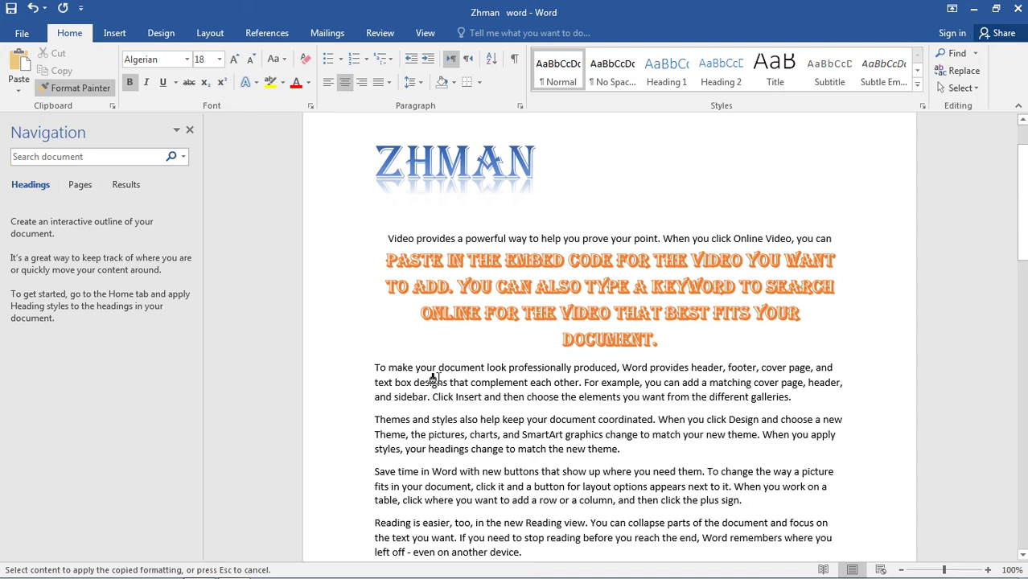
scroll(535, 354, "down", 4)
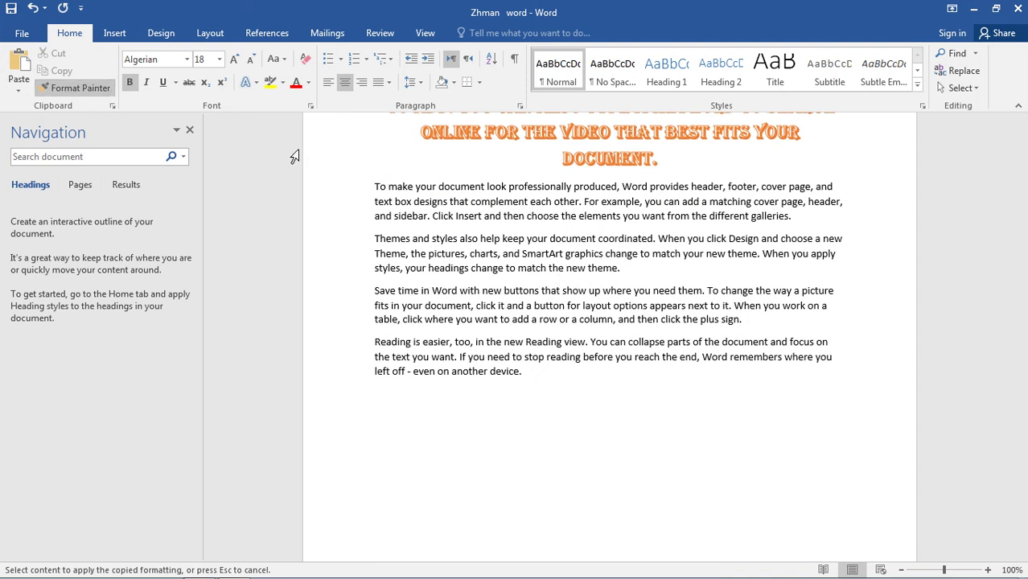
scroll(680, 306, "down", 7)
scroll(667, 302, "up", 10)
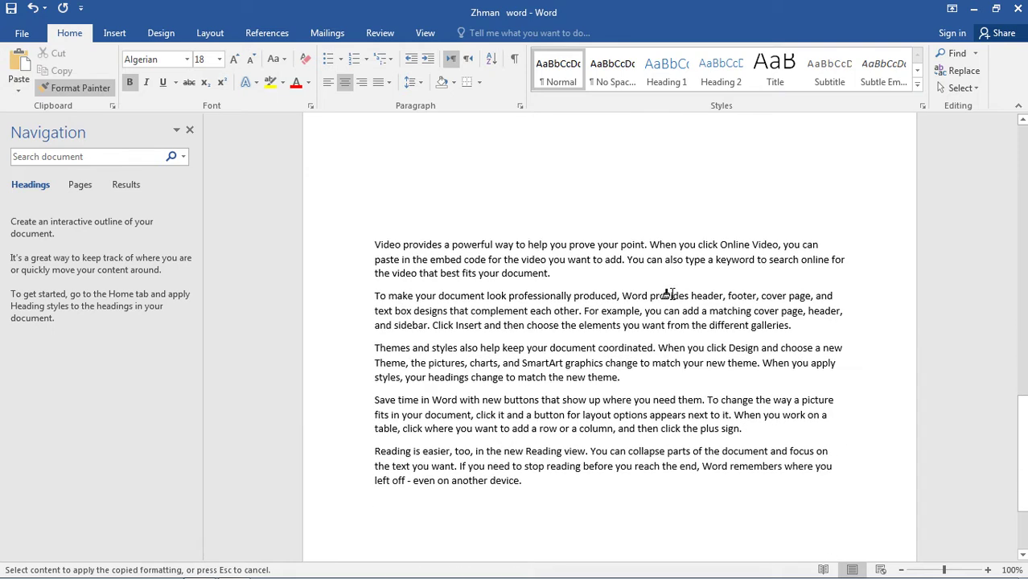
scroll(667, 293, "down", 3)
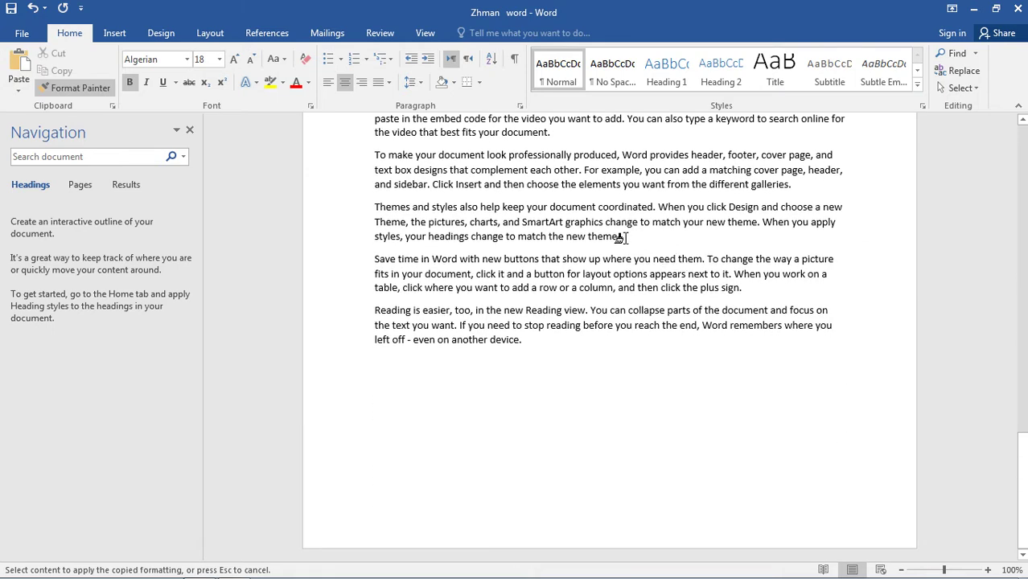
mouse_move(620, 237)
left_mouse_down()
mouse_move(564, 238)
mouse_move(541, 252)
mouse_move(485, 233)
left_mouse_up()
scroll(748, 282, "up", 1)
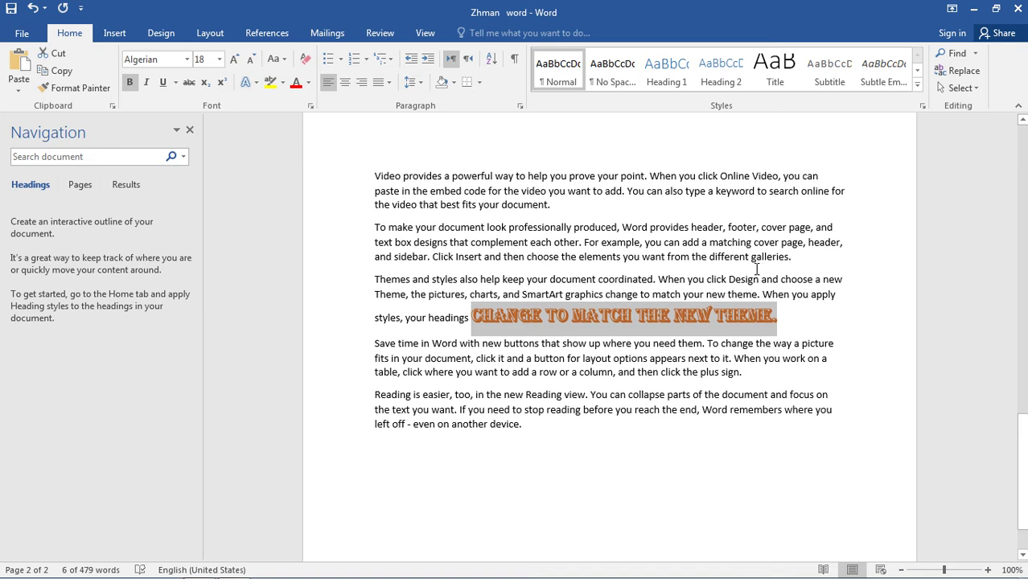
left_click(754, 259)
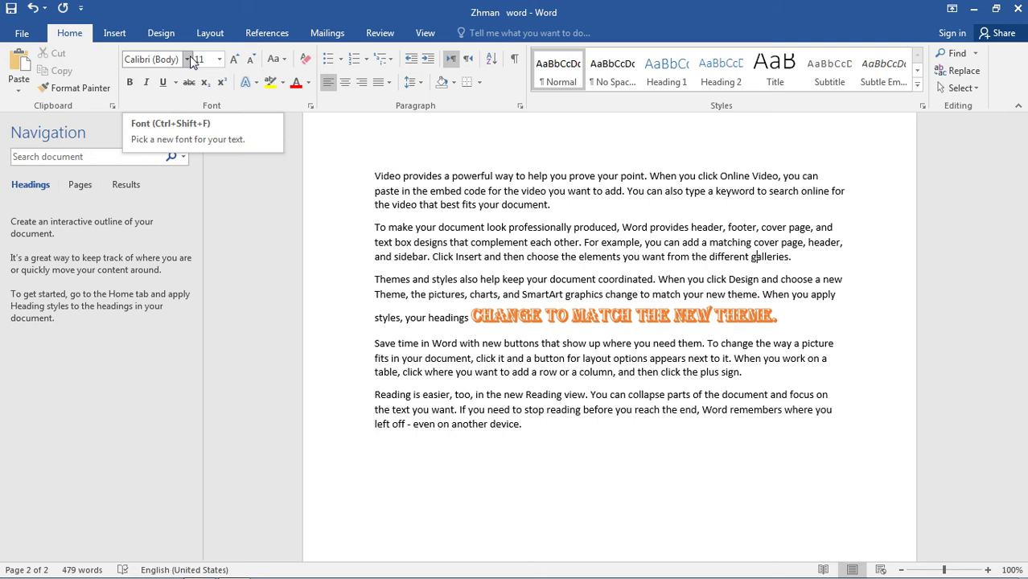
Change the font of the last page's opening "Video provides a powerful way" paragraph to Elephant.
left_click_drag(557, 205, 375, 177)
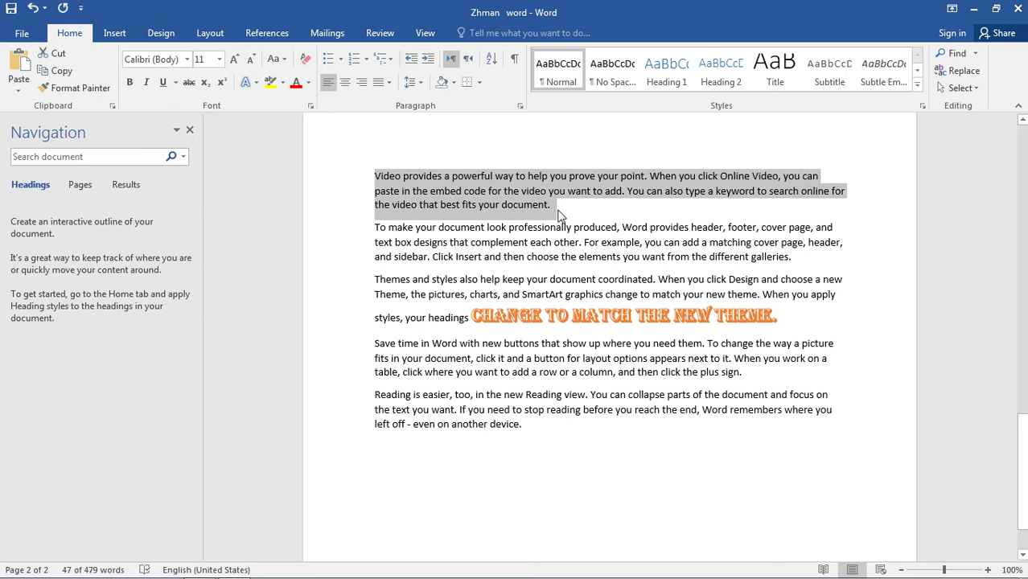
left_click(187, 61)
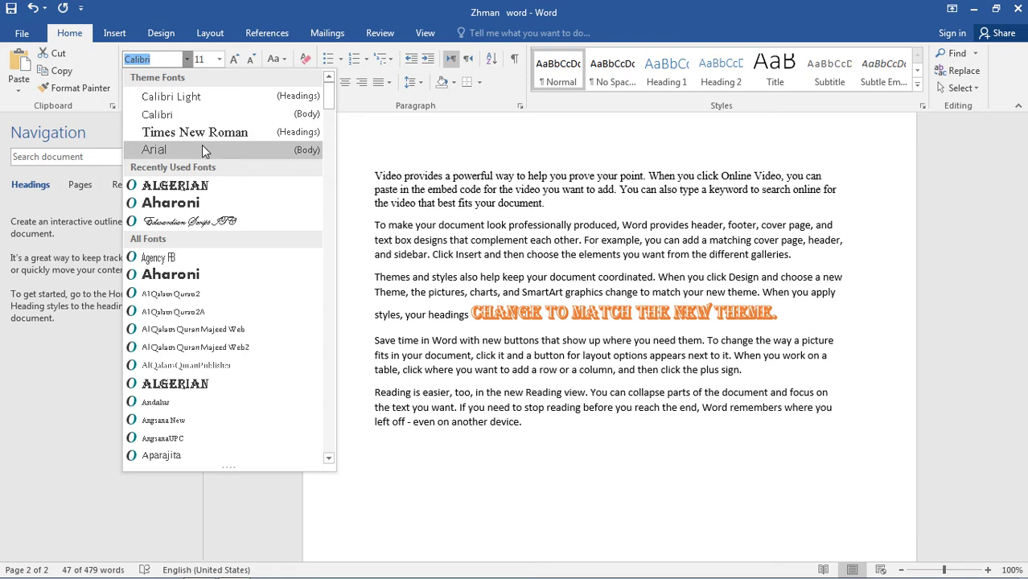
scroll(207, 395, "down", 6)
scroll(207, 396, "down", 20)
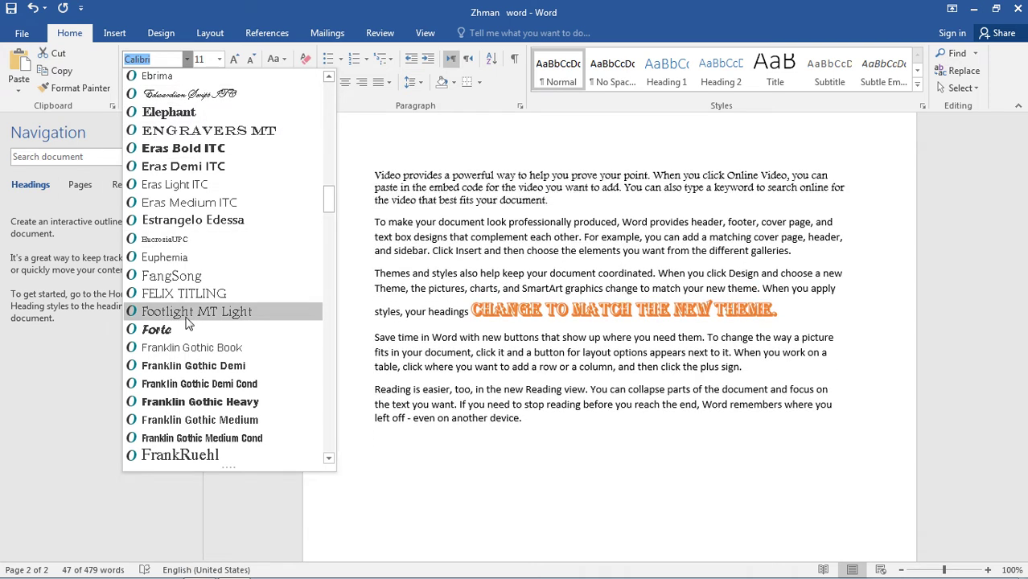
scroll(176, 338, "down", 5)
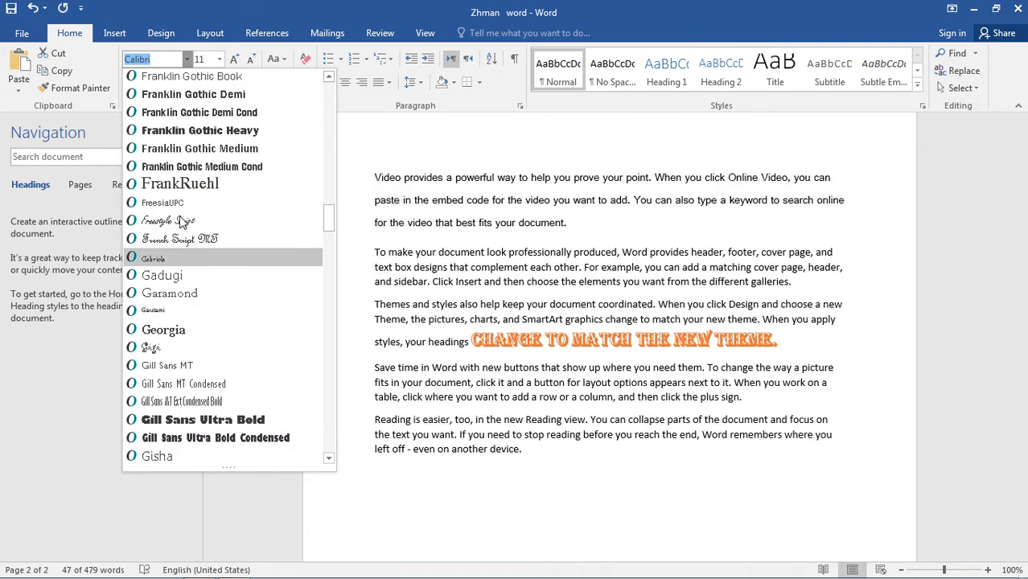
scroll(173, 241, "up", 9)
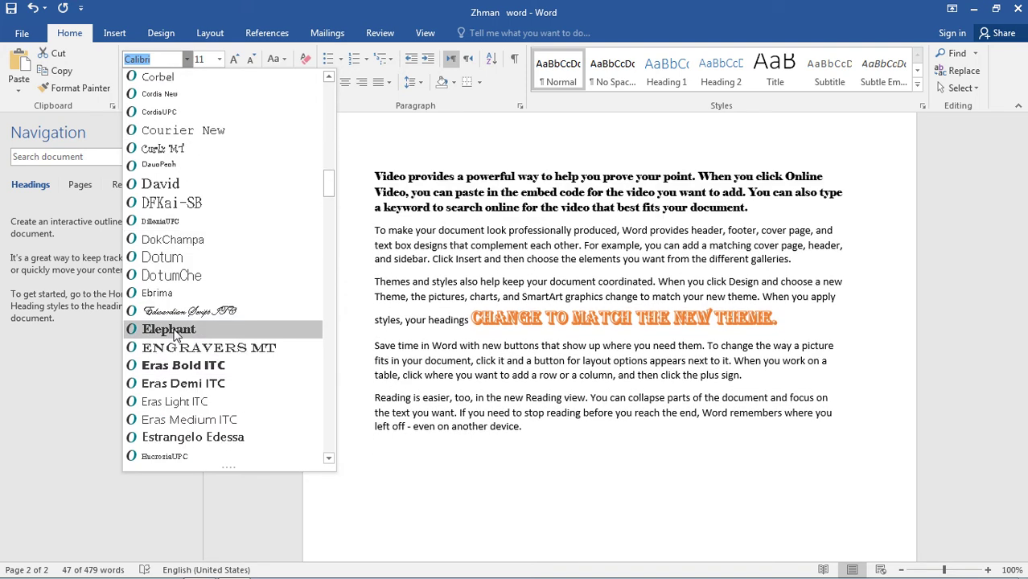
left_click(171, 329)
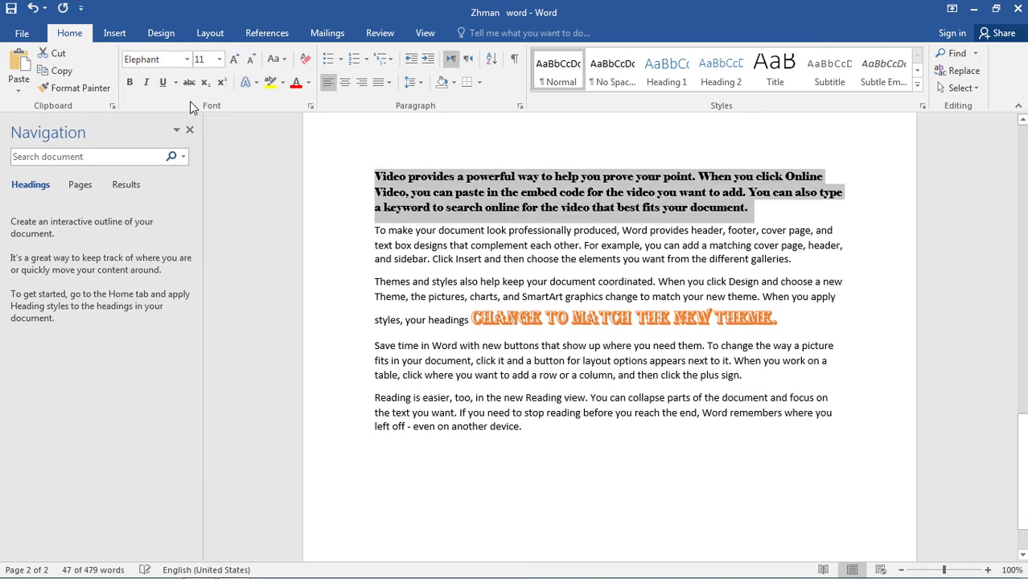
Set the selected Elephant paragraph to 16 pt and grow its font two sizes to 20 pt.
left_click(219, 60)
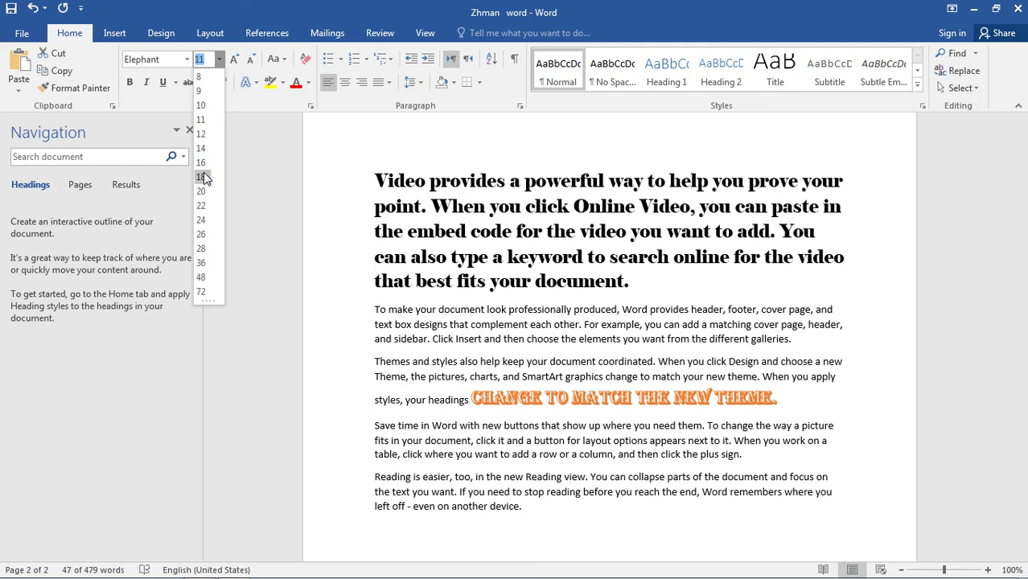
left_click(201, 163)
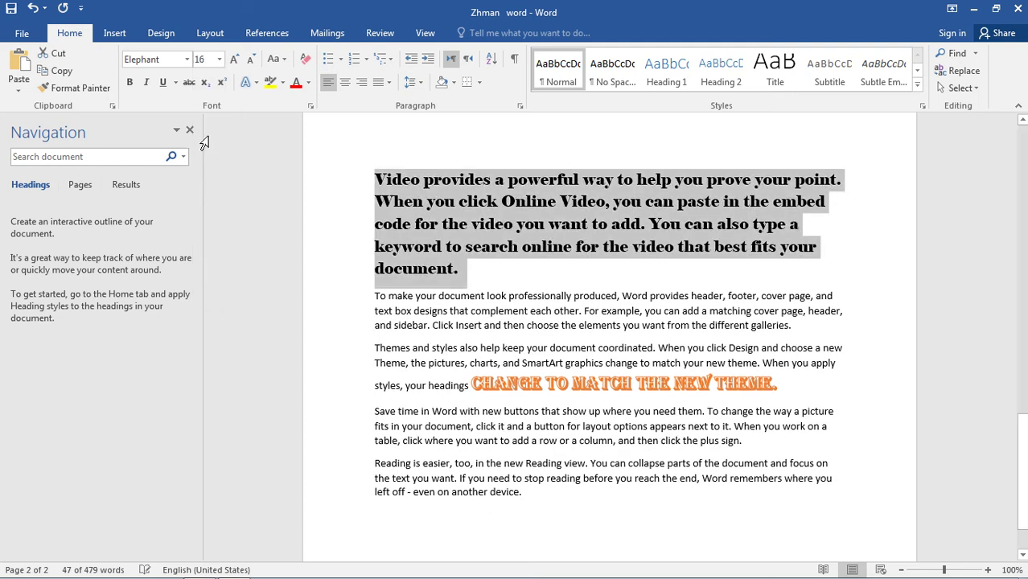
left_click(231, 62)
left_click(231, 62)
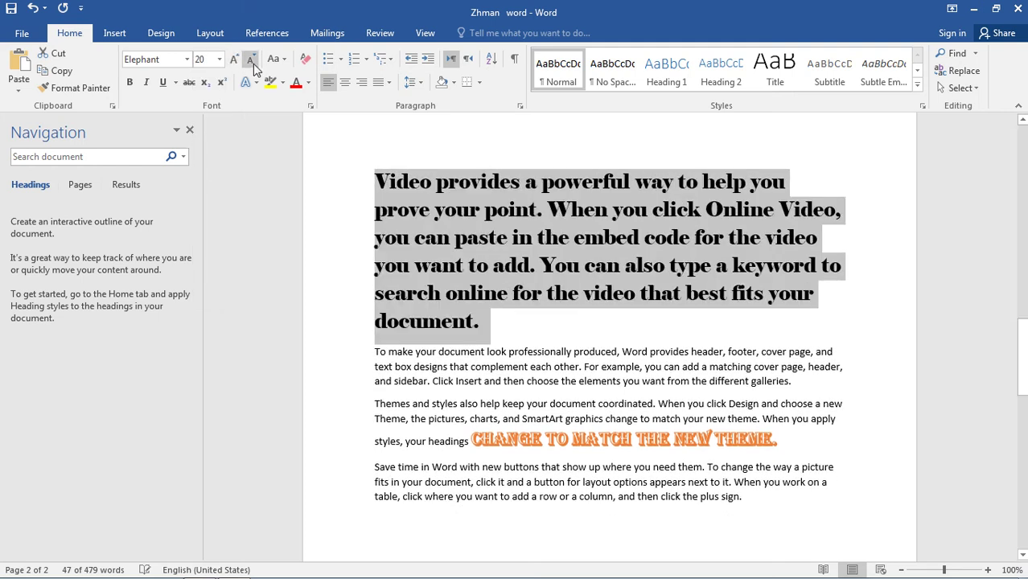
Shrink the selected paragraph's font by three sizes to 14 pt.
left_click(253, 63)
left_click(253, 64)
left_click(254, 64)
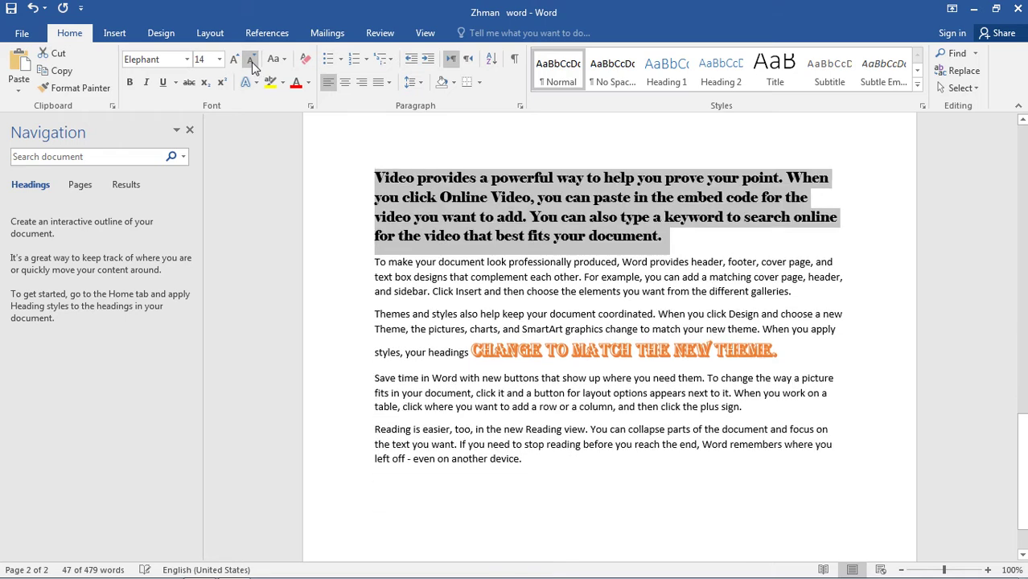
left_click(284, 62)
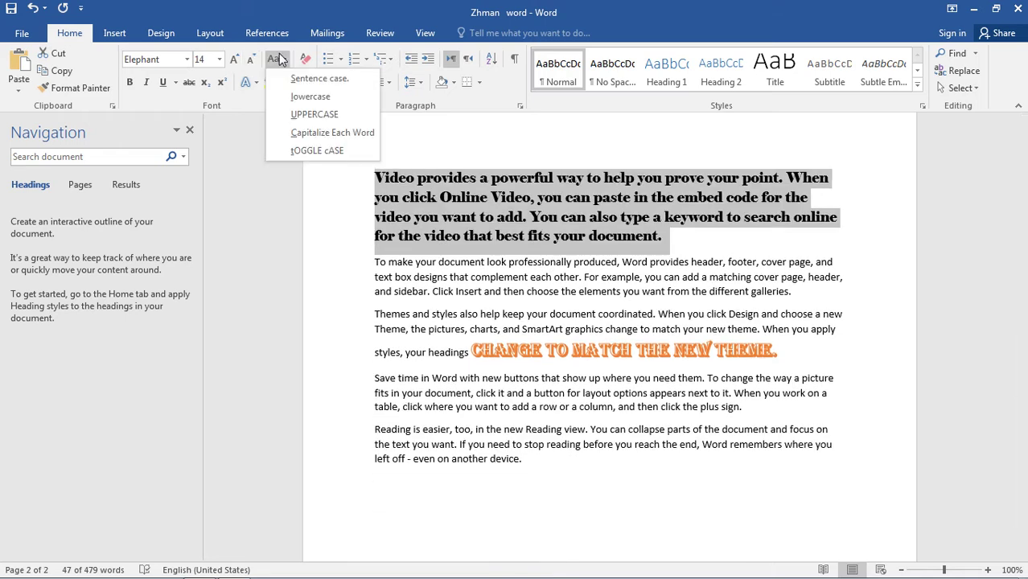
left_click(430, 185)
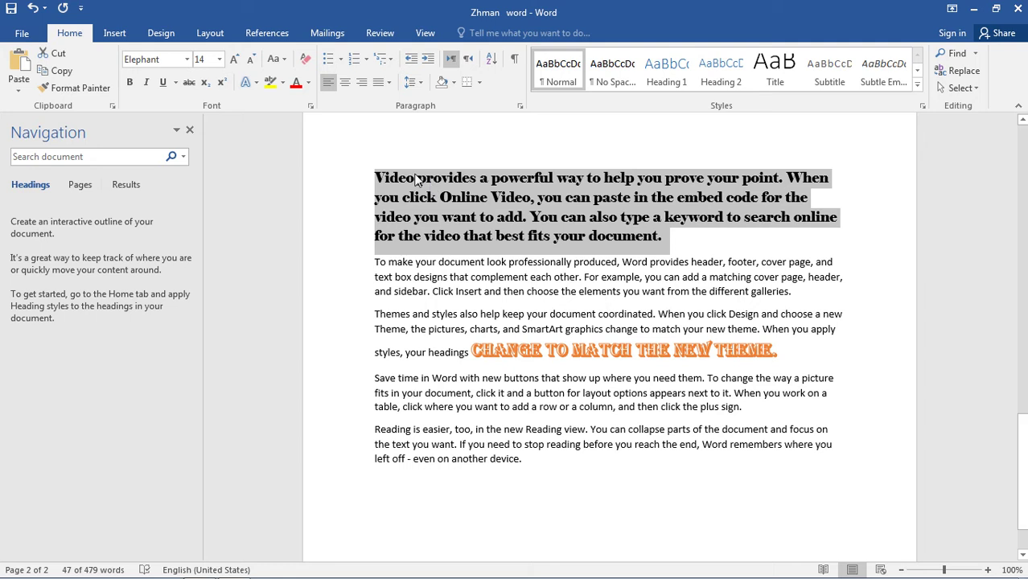
left_click(416, 195)
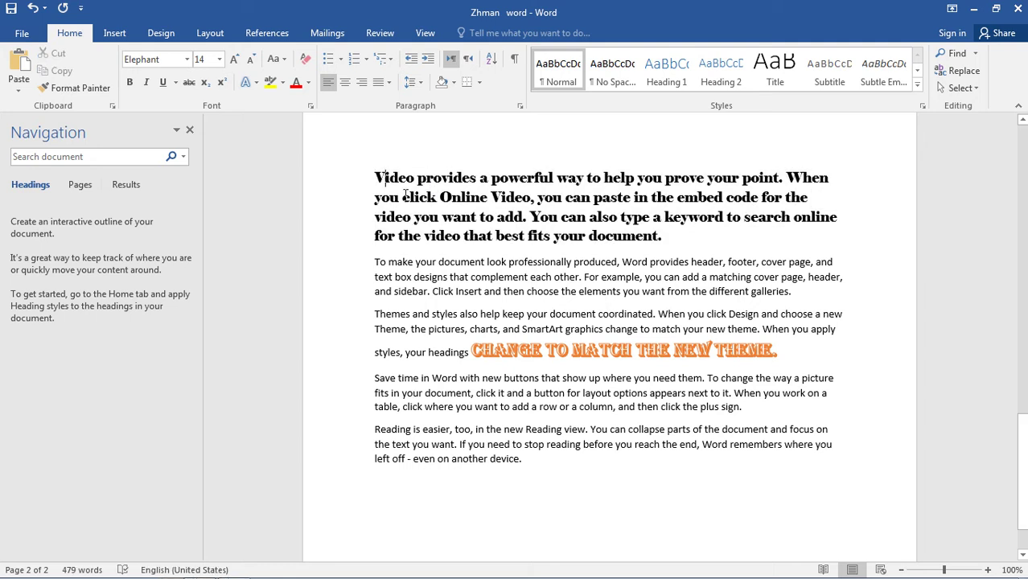
Try the lowercase and UPPERCASE case options on the whole Elephant paragraph.
scroll(401, 198, "up", 2)
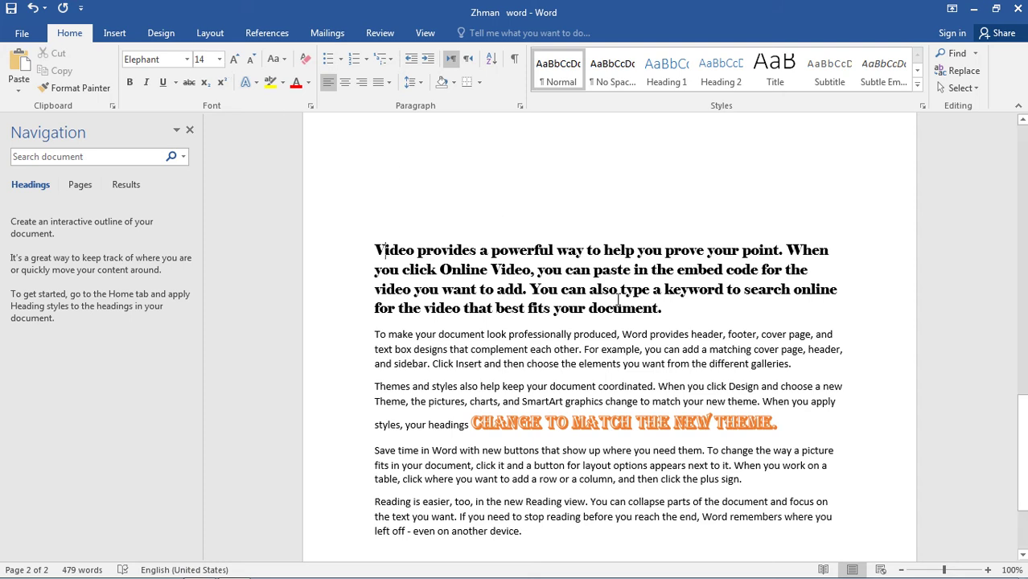
left_click_drag(665, 308, 376, 250)
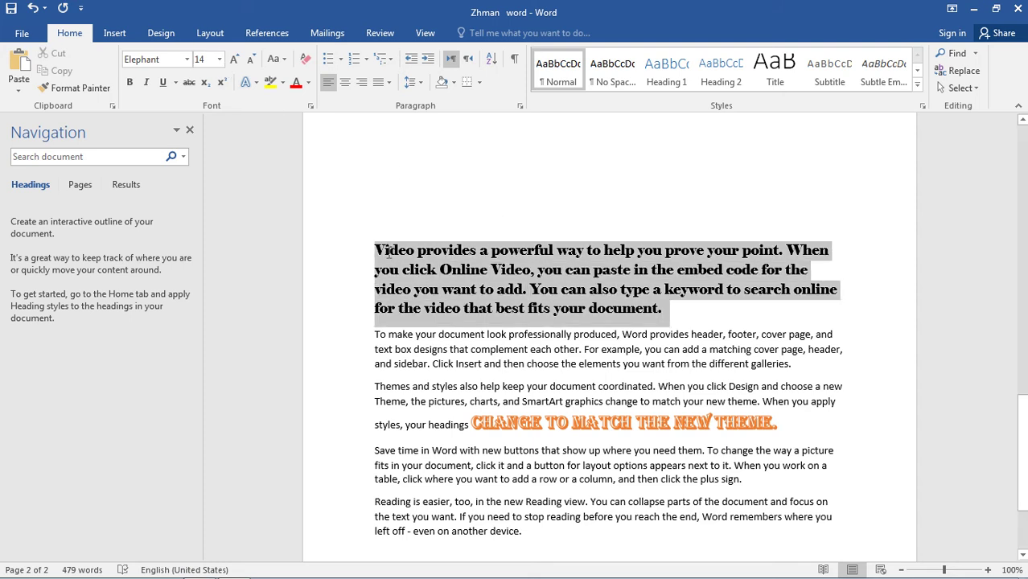
left_click(284, 61)
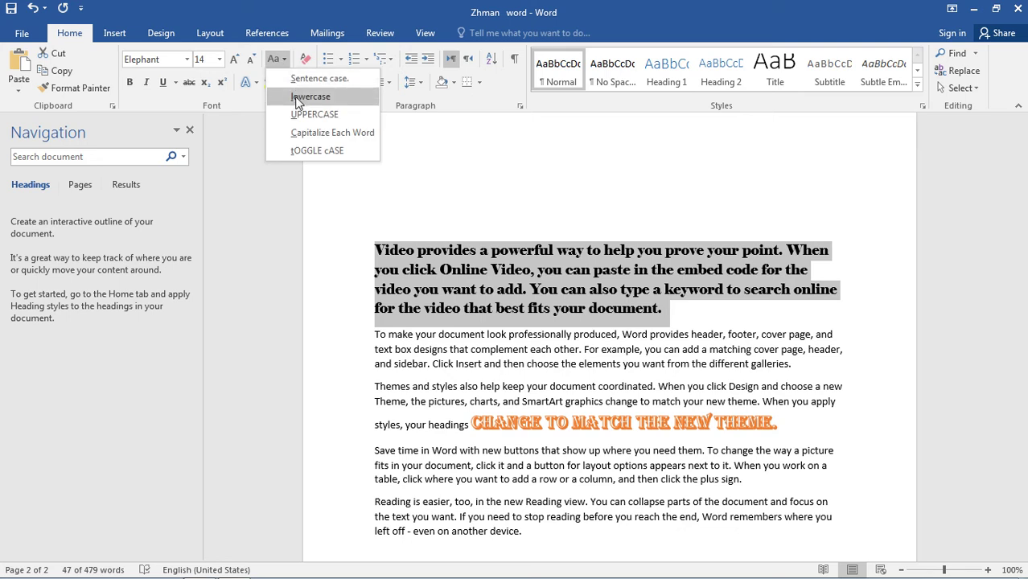
left_click(299, 97)
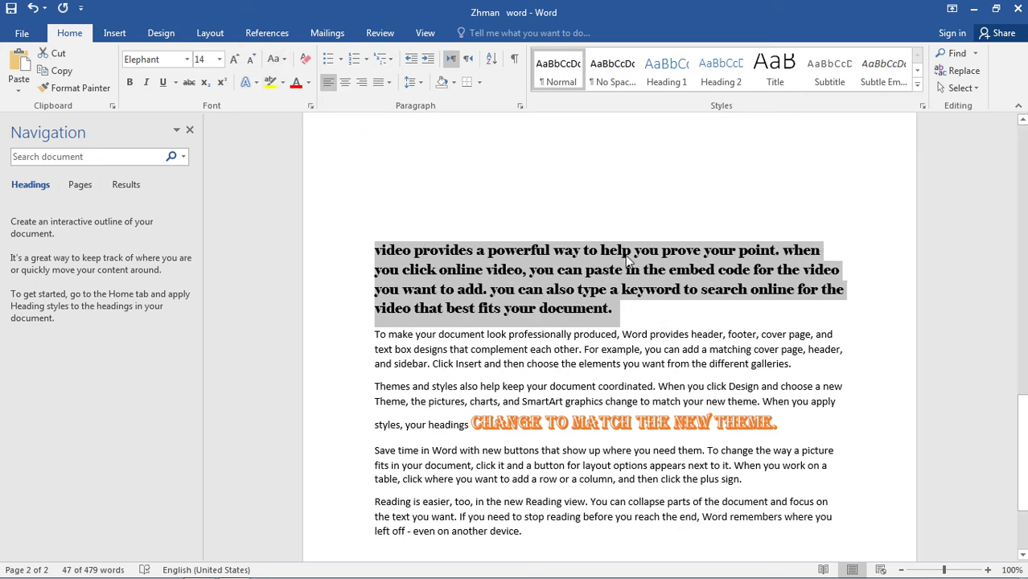
left_click(284, 60)
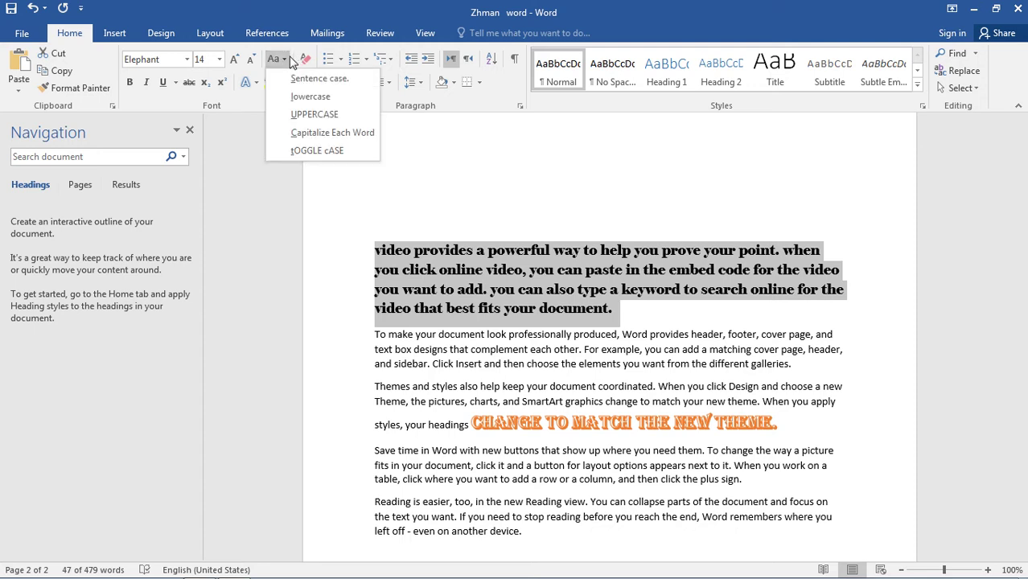
left_click(298, 115)
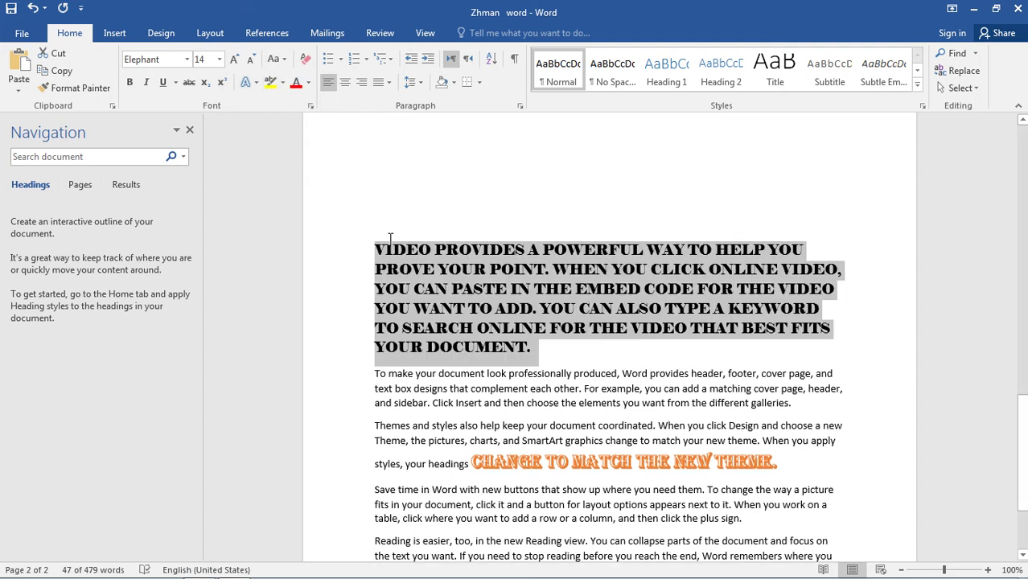
Try the Capitalize Each Word and tOGGLE cASE options on the selected paragraph.
left_click(275, 58)
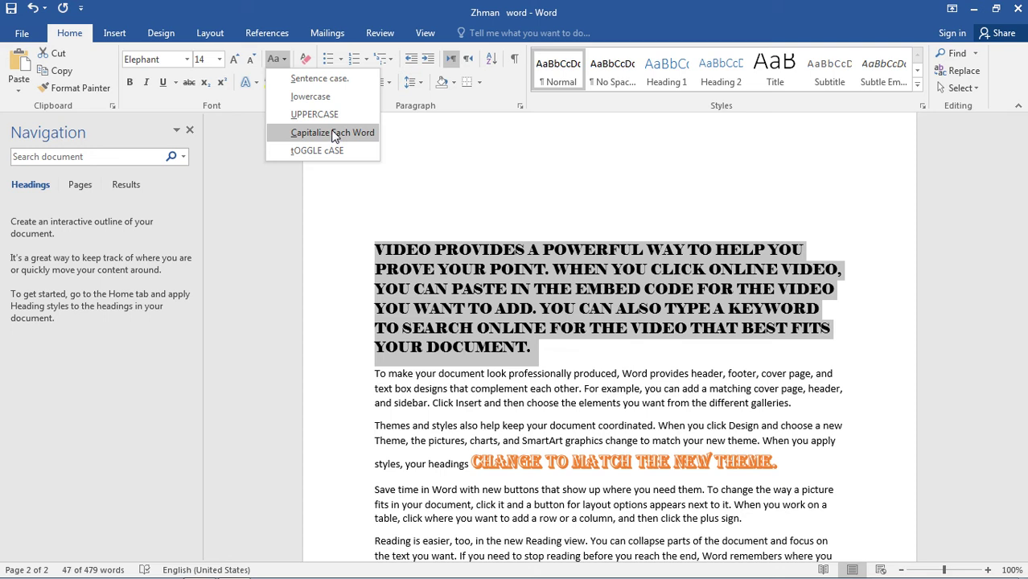
left_click(332, 134)
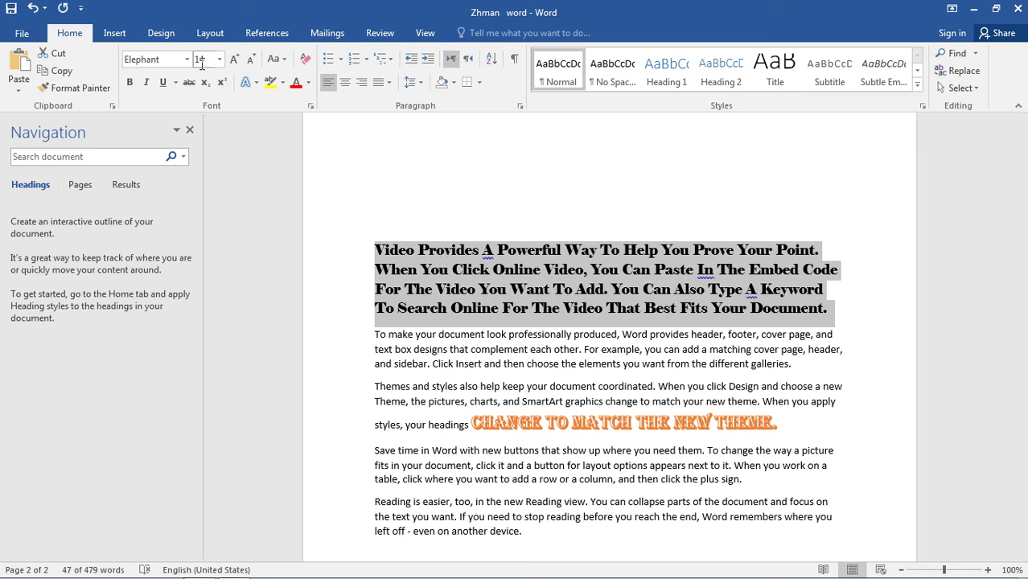
left_click(277, 59)
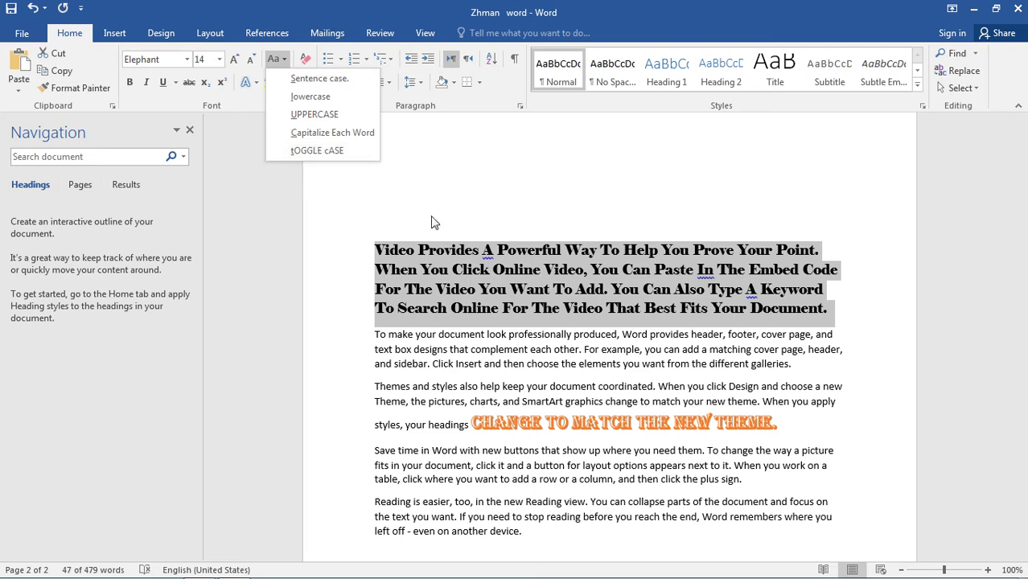
left_click(314, 152)
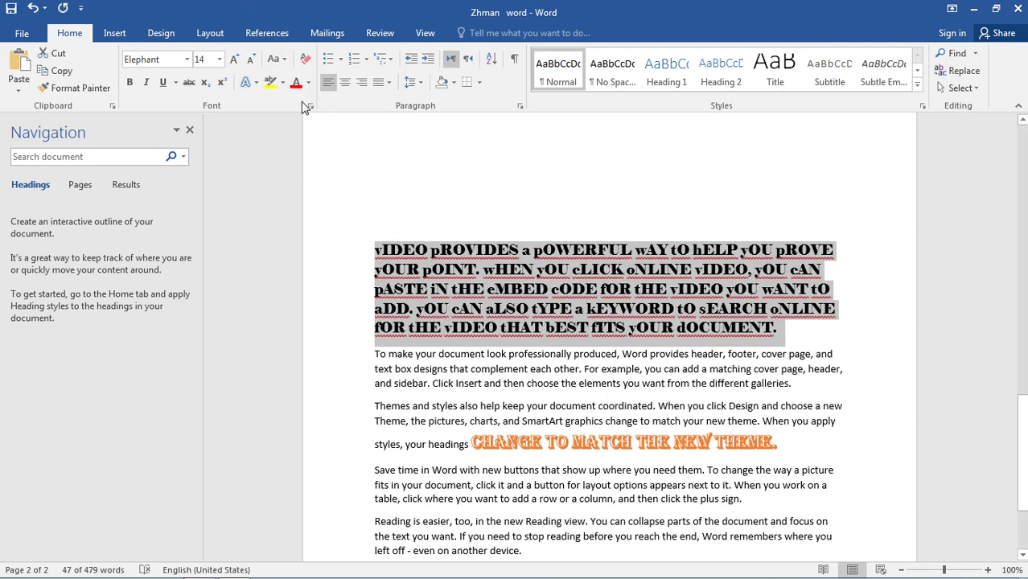
Apply Capitalize Each Word to the selected Elephant paragraph and deselect it.
left_click(284, 61)
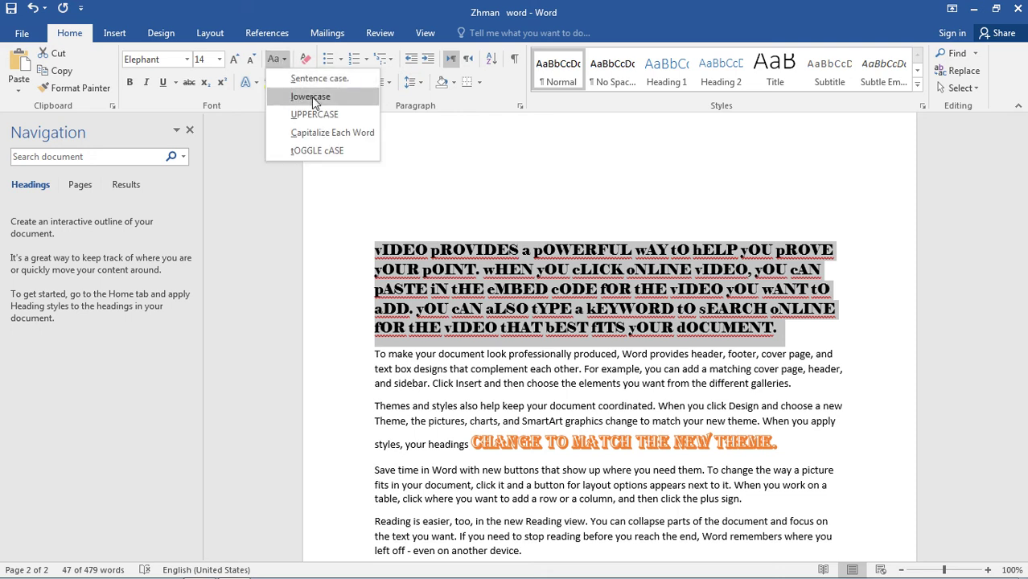
left_click(319, 138)
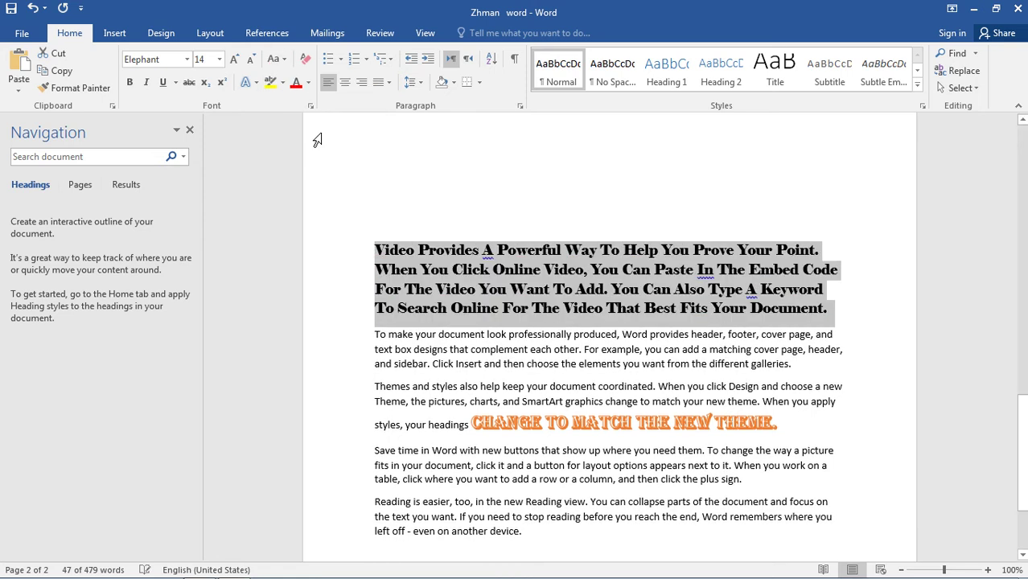
left_click(573, 291)
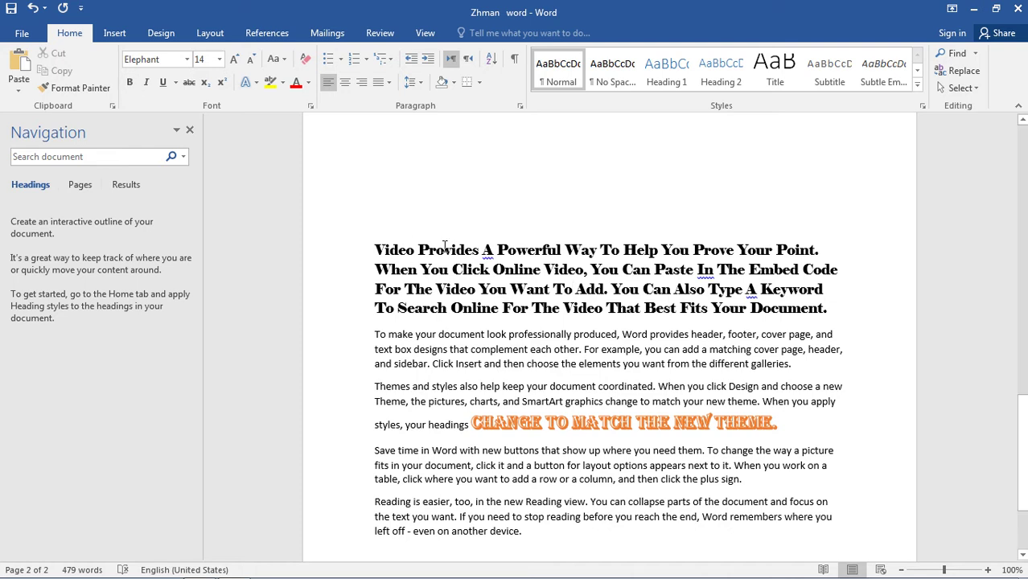
Bold the Elephant paragraph's text from "Video, You Can Paste" to its end and deselect it.
left_click(130, 82)
left_click_drag(825, 308, 544, 270)
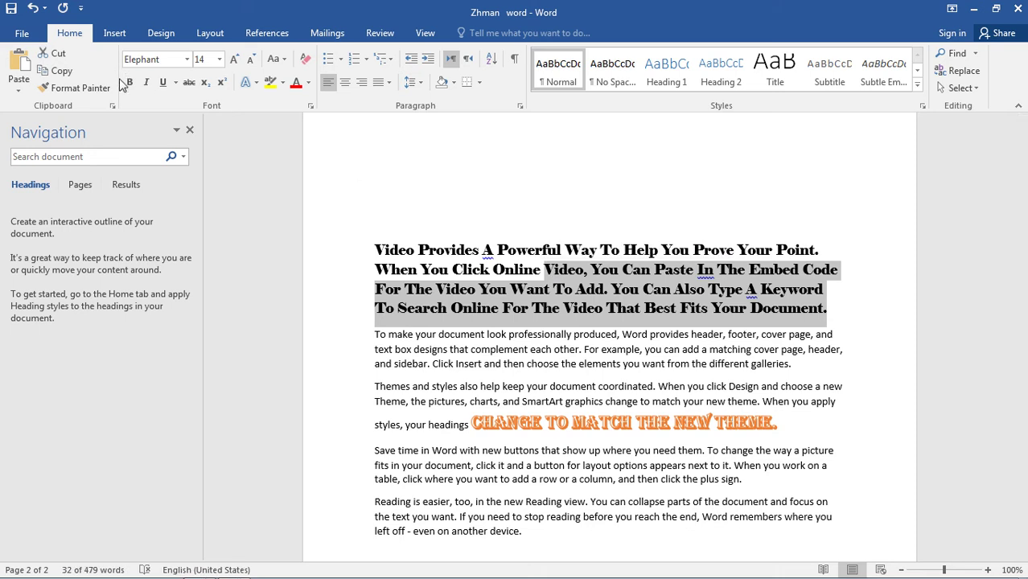
left_click(650, 193)
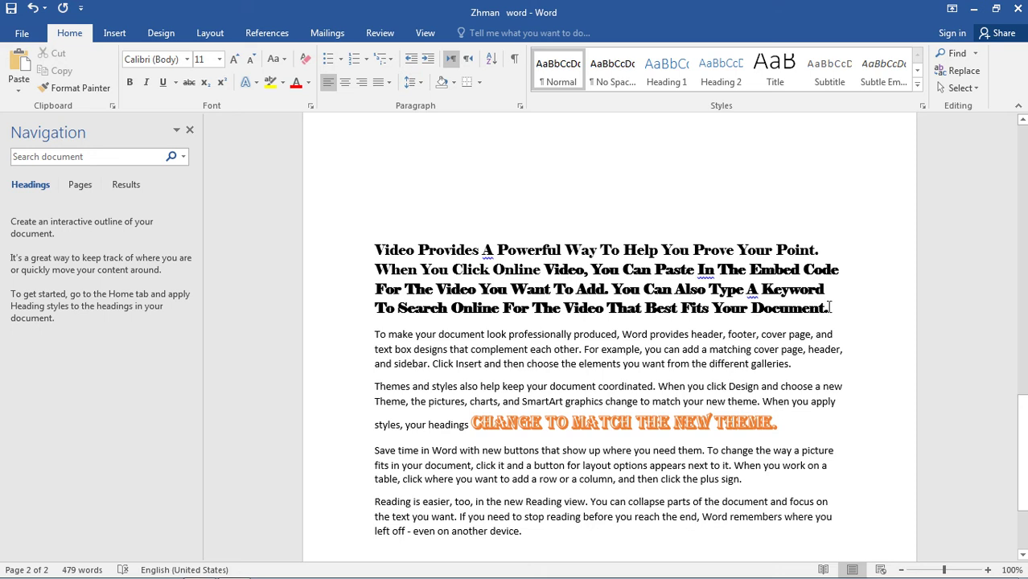
Italicize the first paragraph's text from "Video, You Can Paste" to its end.
left_click_drag(800, 306, 544, 272)
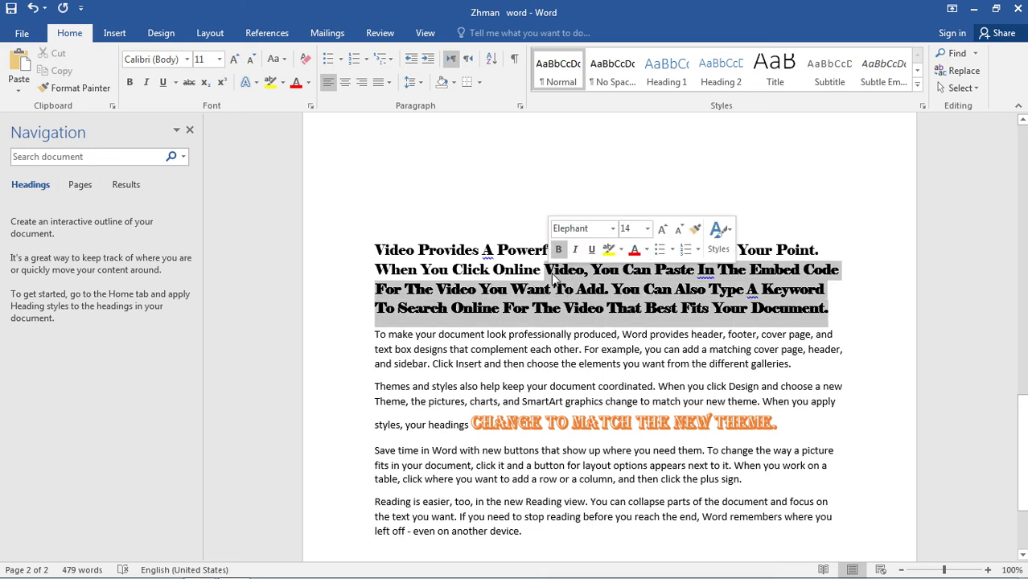
left_click(146, 85)
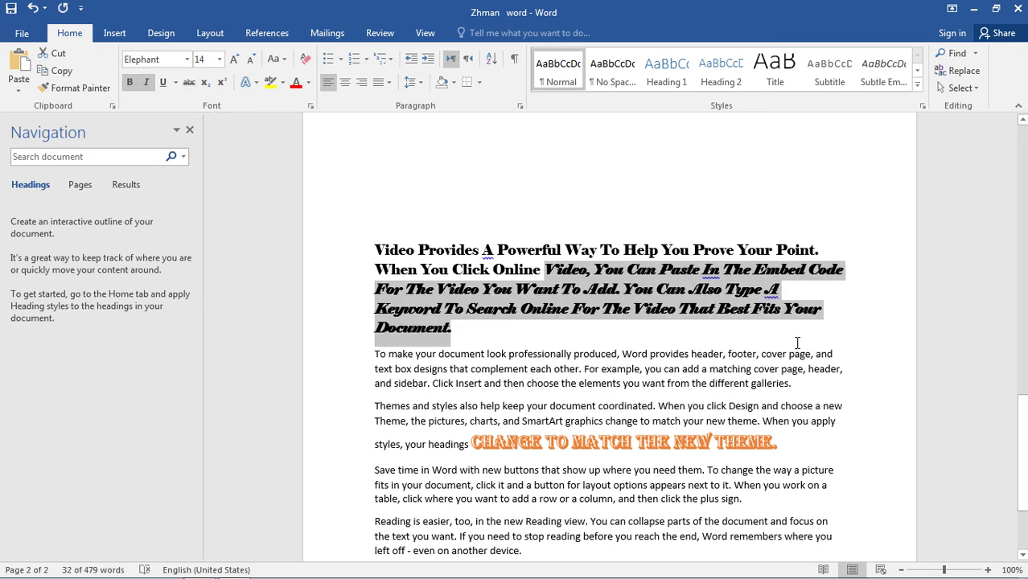
left_click(748, 342)
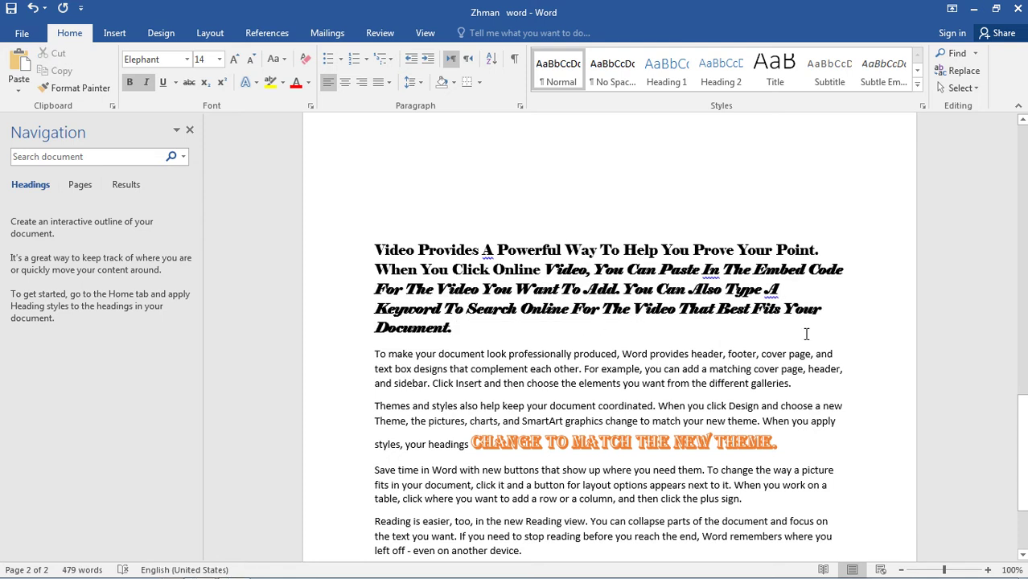
left_click_drag(449, 326, 551, 276)
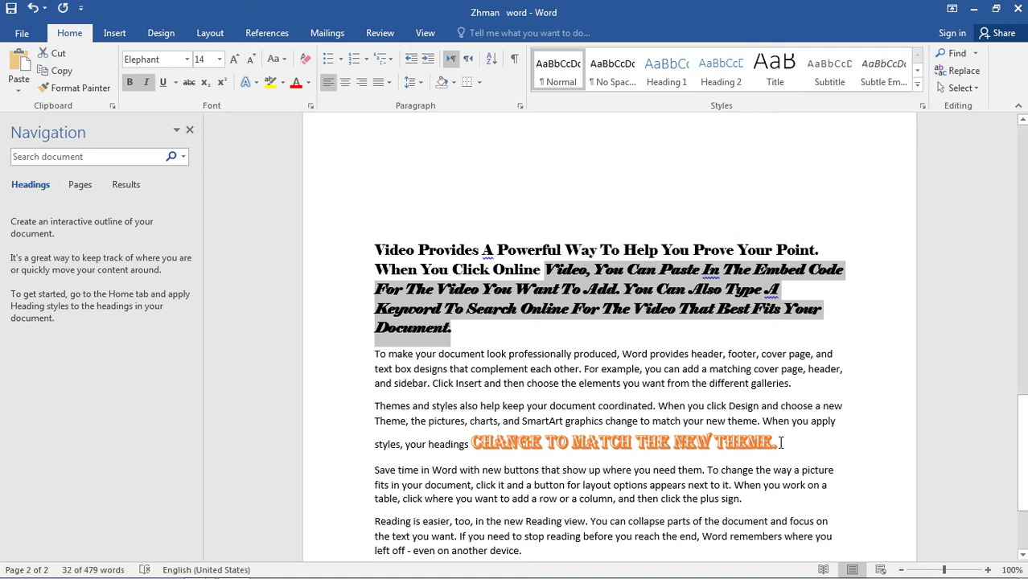
Underline the orange phrase "change to match the new theme." in the third paragraph and deselect it.
left_click_drag(775, 434, 463, 438)
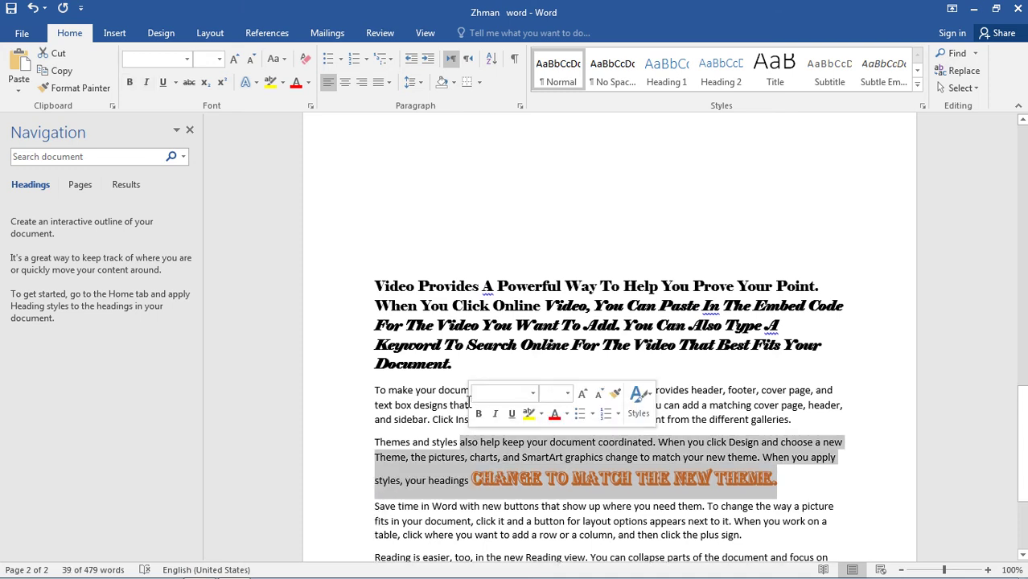
left_click_drag(788, 475, 510, 491)
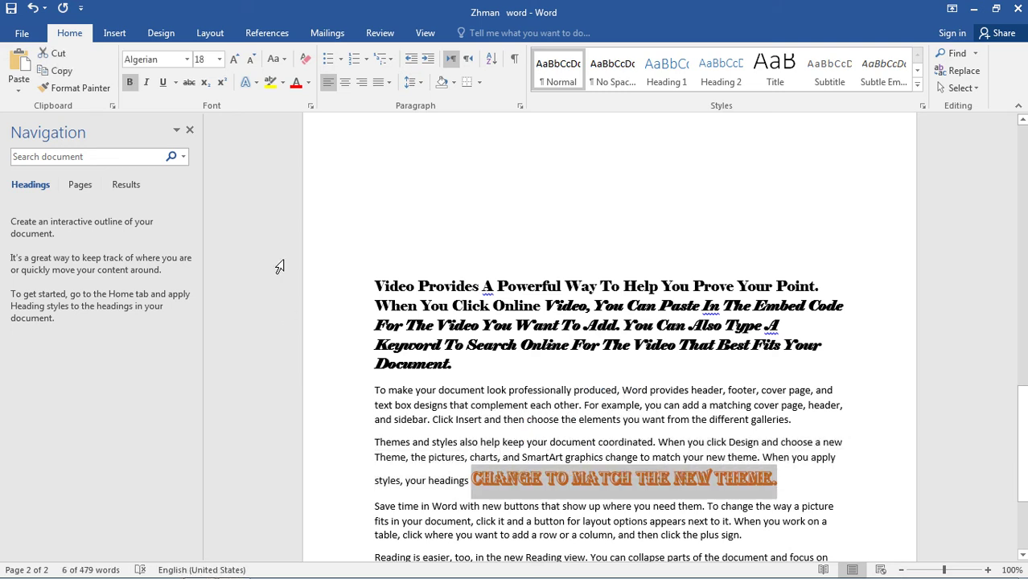
left_click(158, 83)
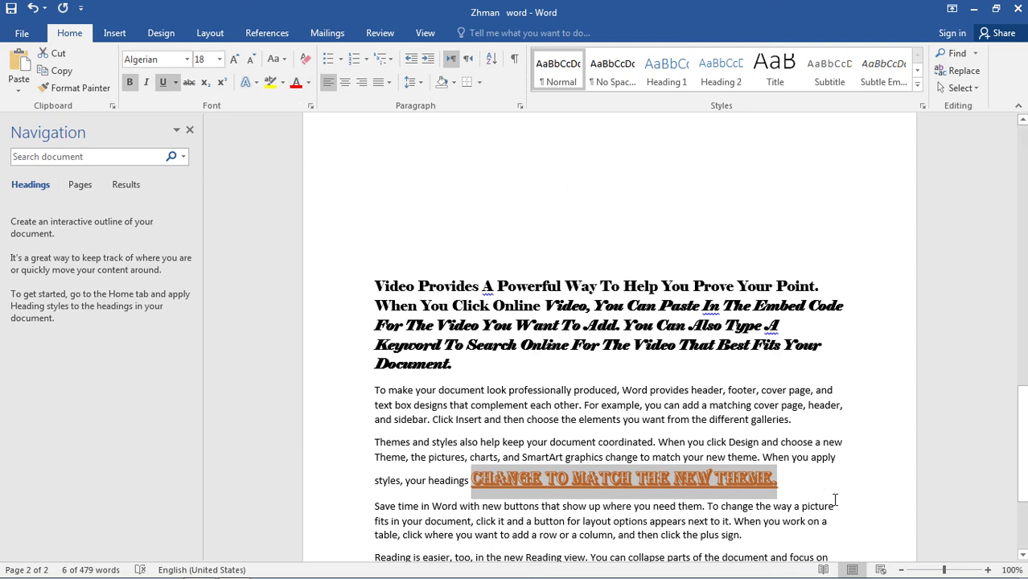
left_click(823, 486)
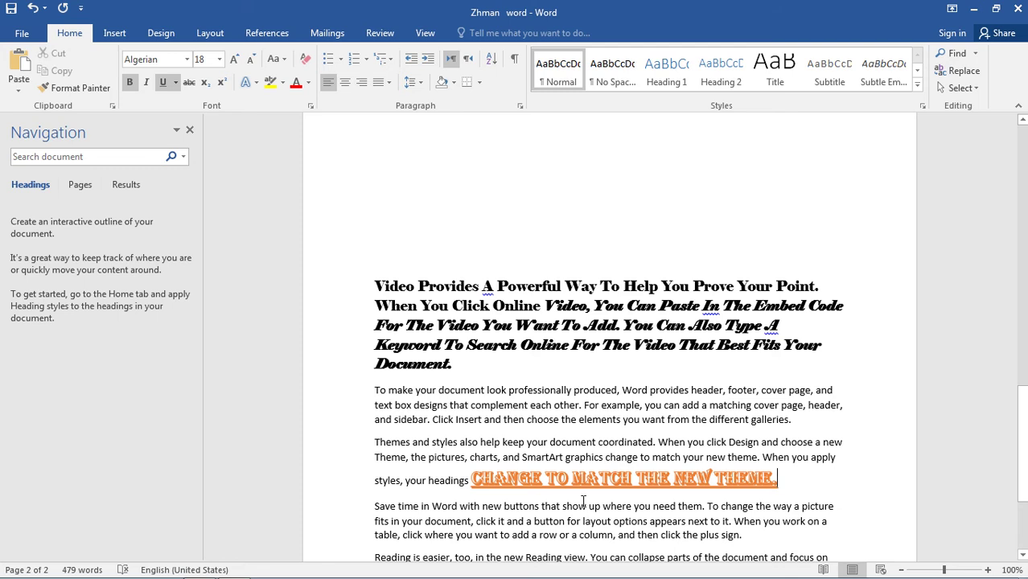
Clear all formatting from the first three paragraphs, through "change to match the new theme.", and deselect them.
left_click_drag(782, 490, 378, 288)
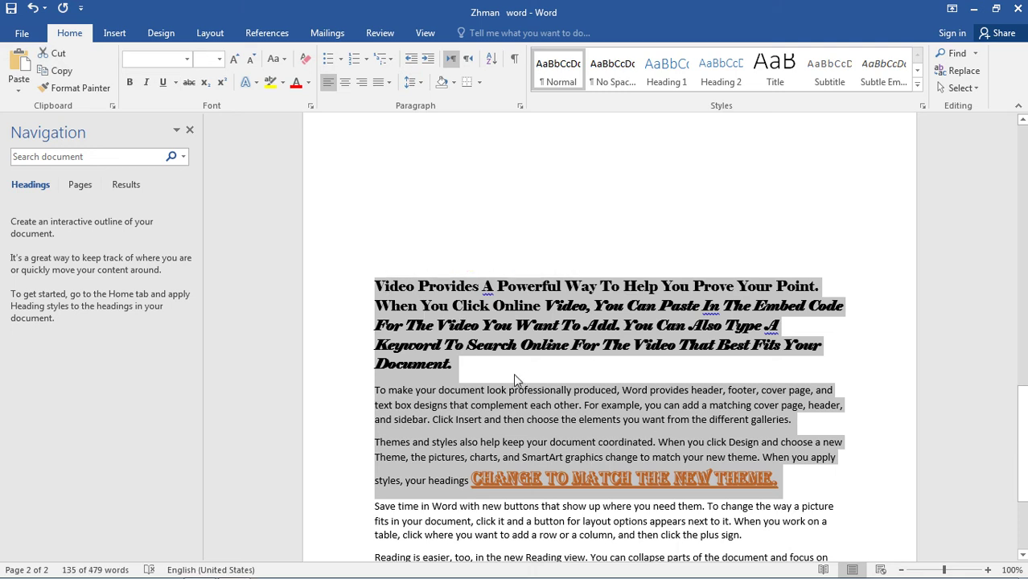
left_click(305, 60)
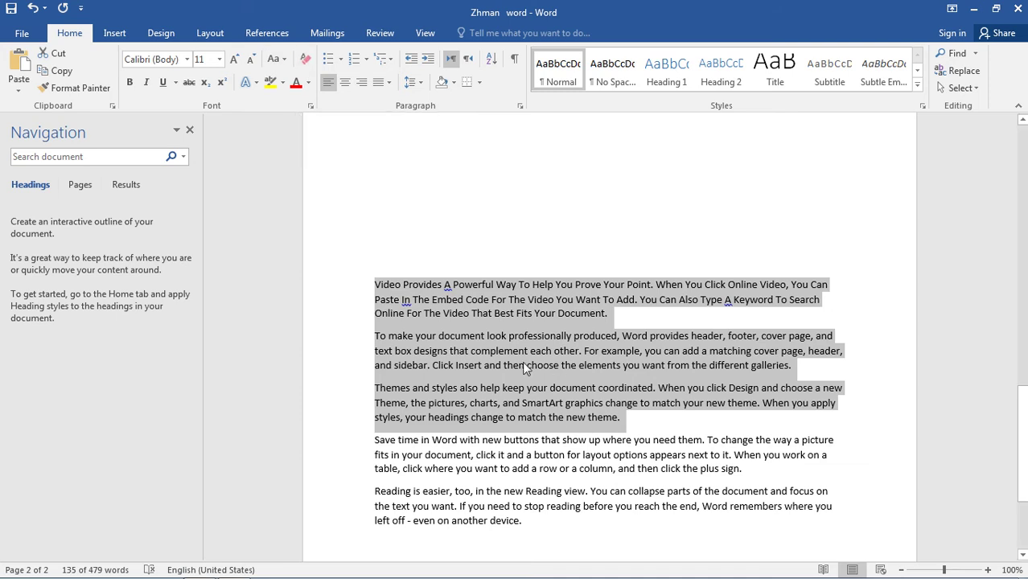
left_click(653, 407)
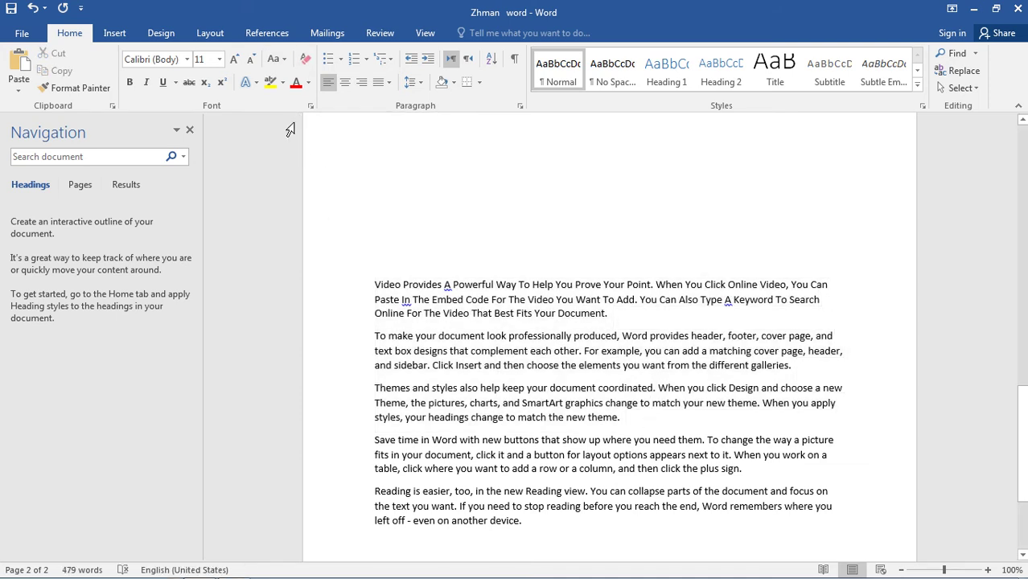
Apply strikethrough to "and sidebar. Click Insert and then choose the" in the second paragraph and deselect it.
left_click_drag(617, 334, 443, 314)
left_click(577, 365)
left_click_drag(515, 364, 374, 364)
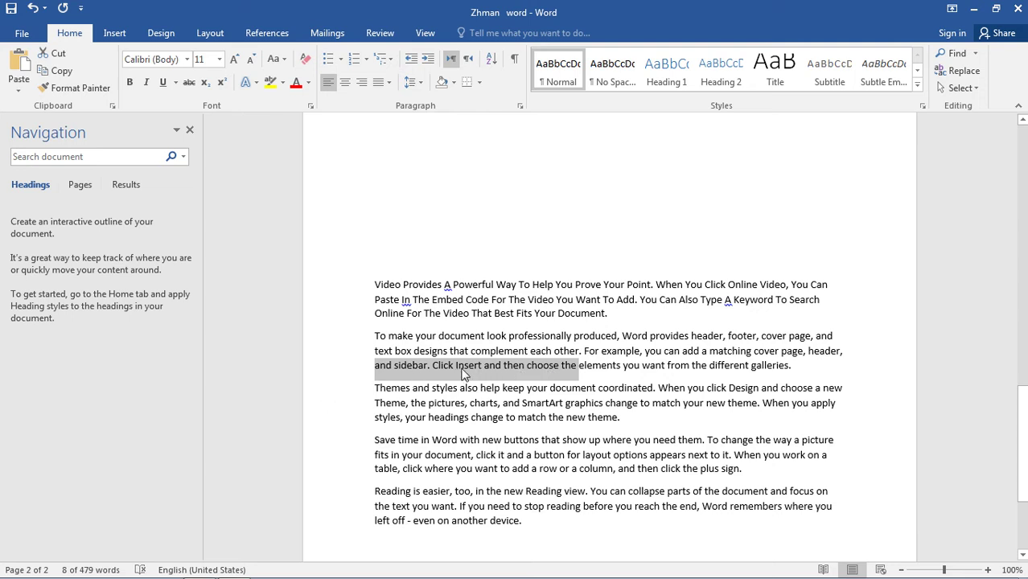
left_click(188, 84)
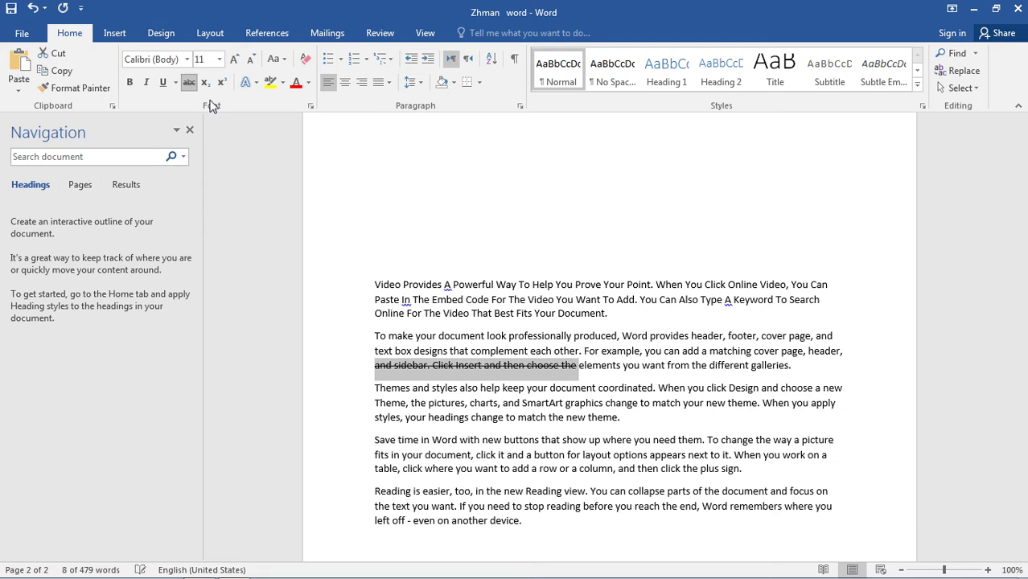
left_click(579, 372)
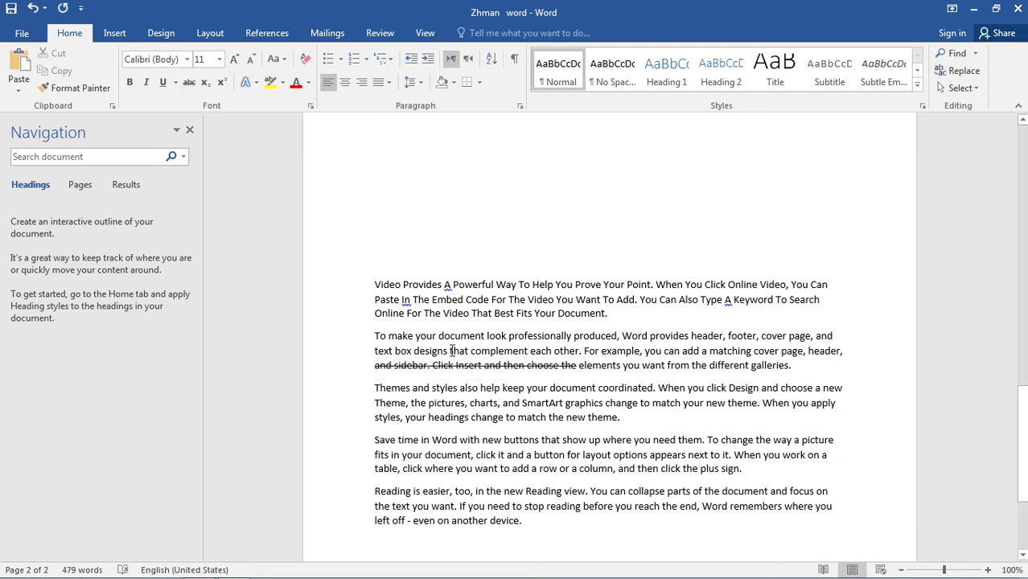
Examine the Outline, Shadow, Reflection, Number Styles and Ligatures text effect options for the struck-through text without applying any.
left_click_drag(561, 369, 359, 372)
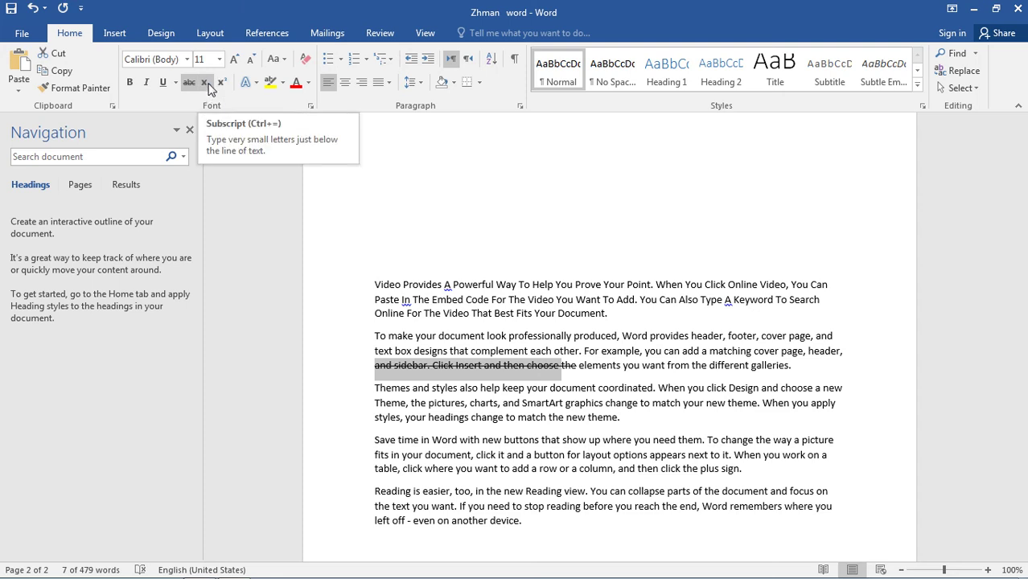
left_click(256, 82)
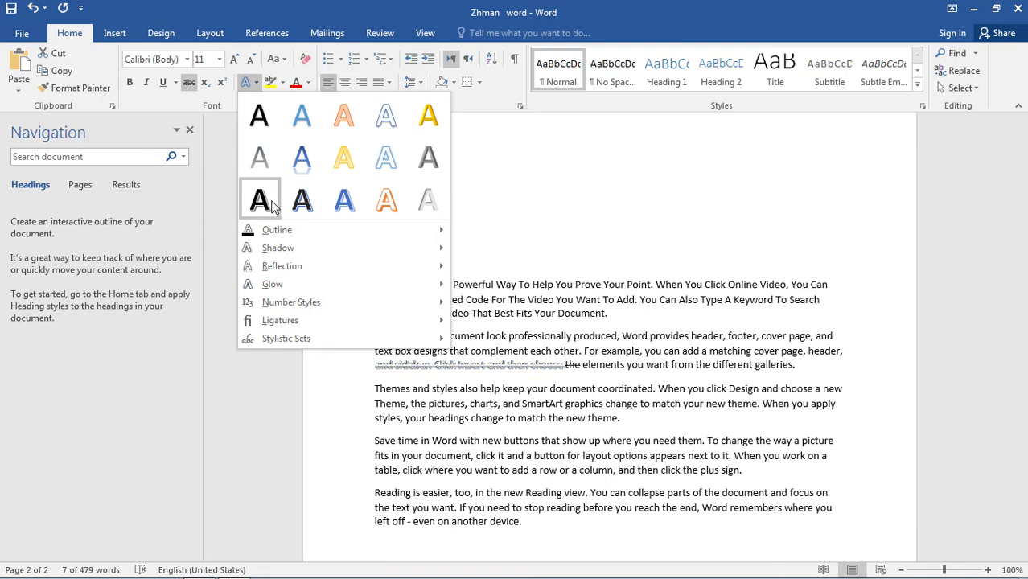
mouse_move(439, 234)
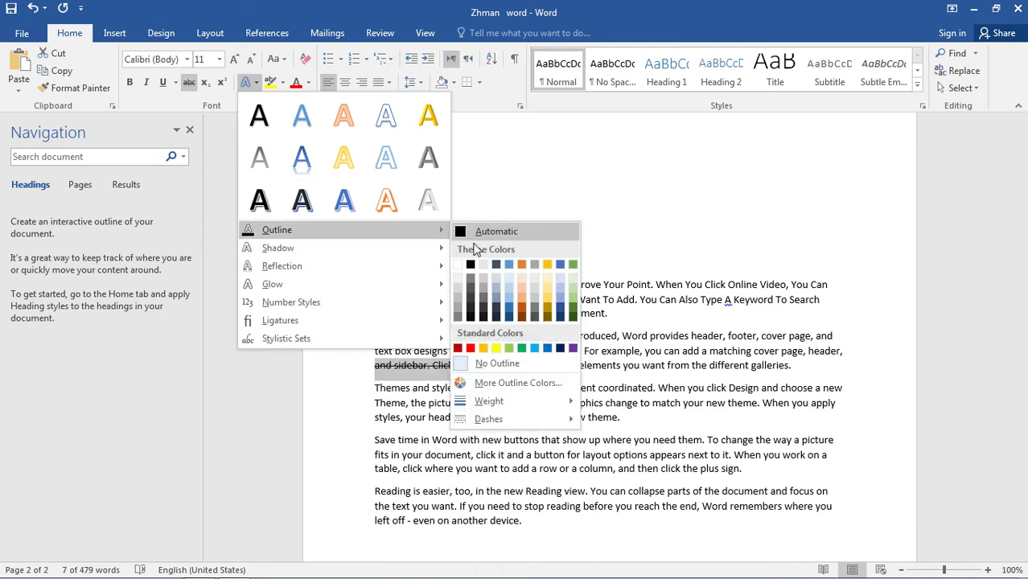
mouse_move(441, 252)
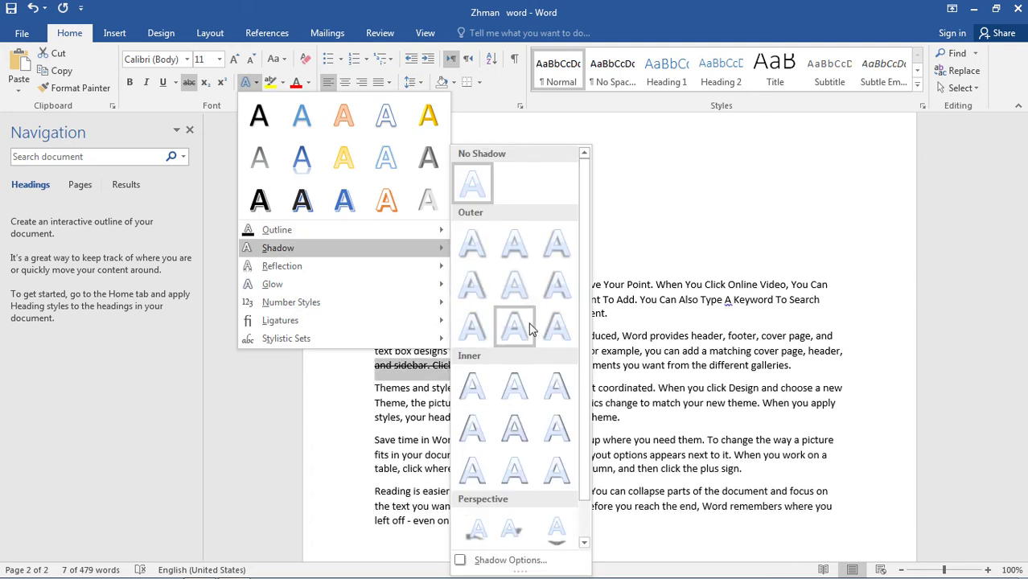
mouse_move(428, 273)
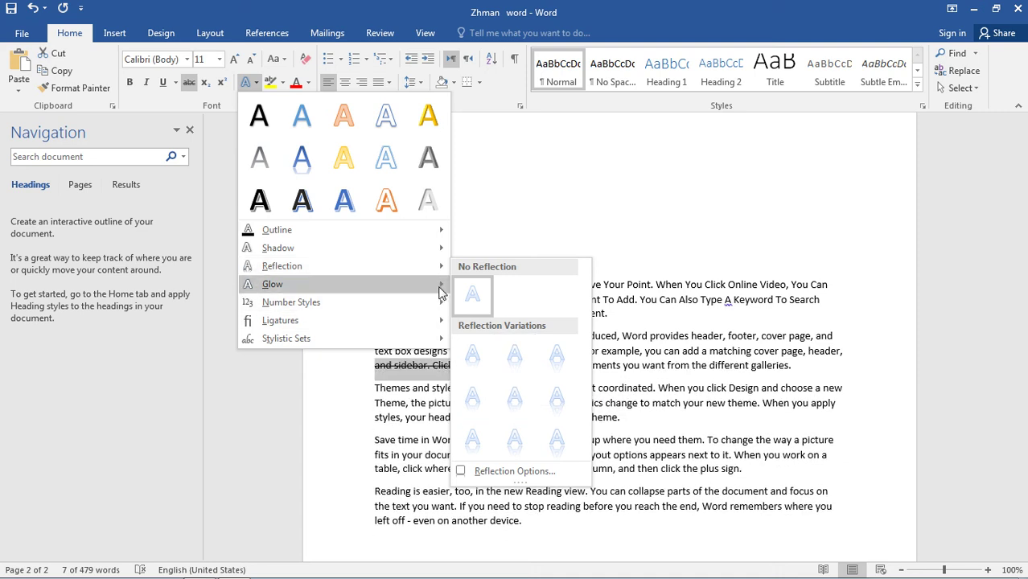
mouse_move(439, 302)
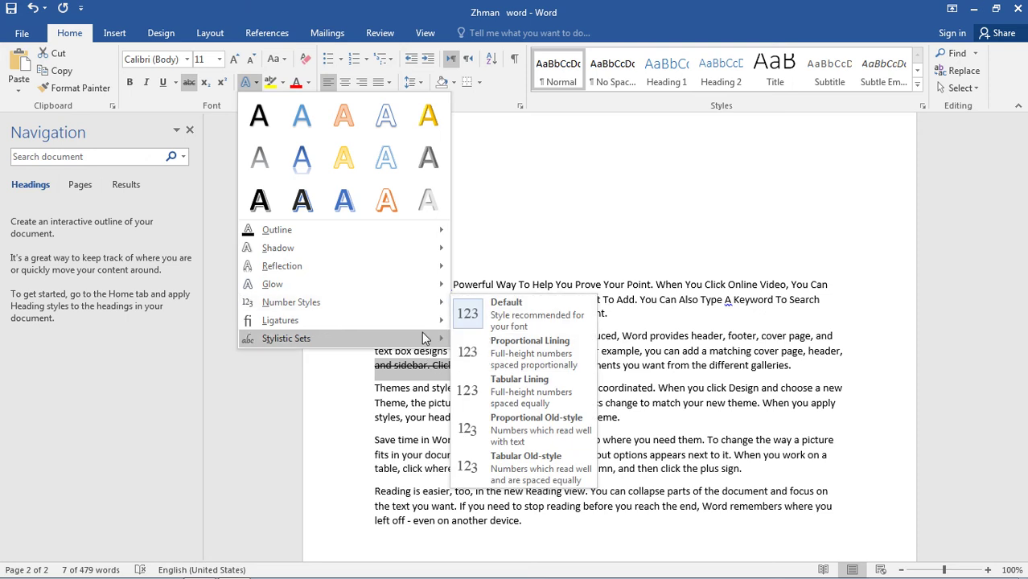
mouse_move(417, 330)
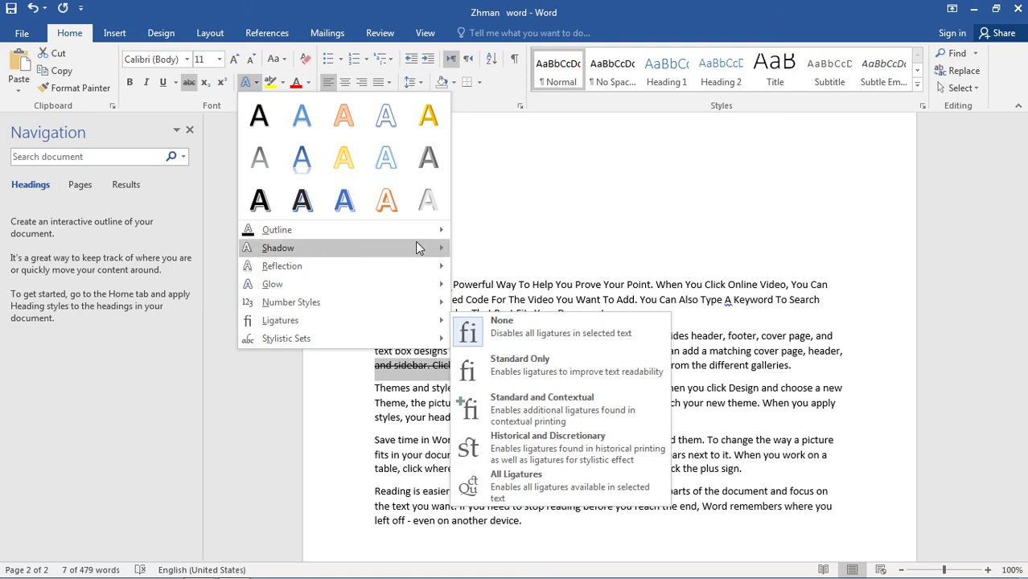
left_click(570, 383)
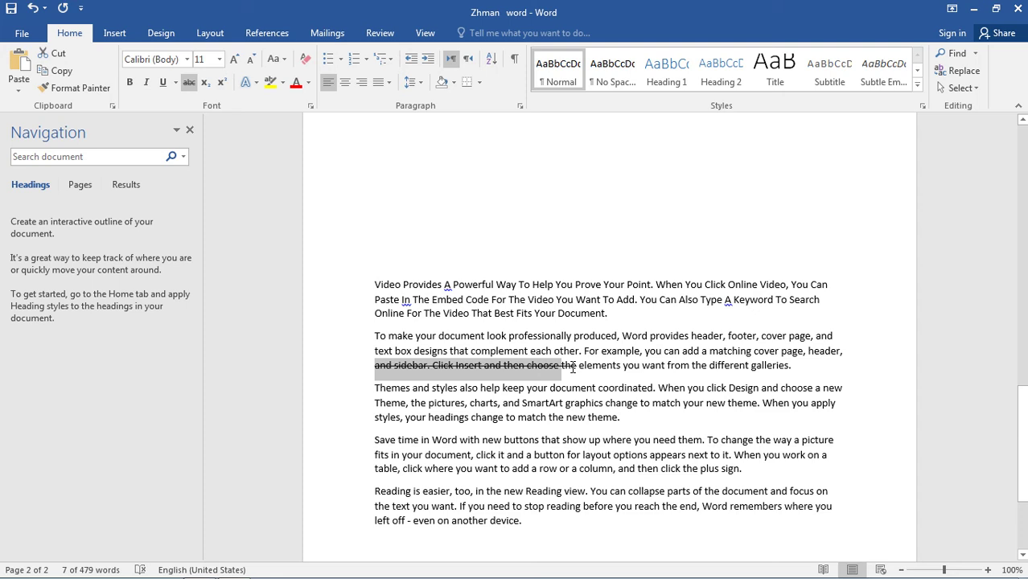
left_click_drag(579, 372, 560, 371)
left_click(635, 426)
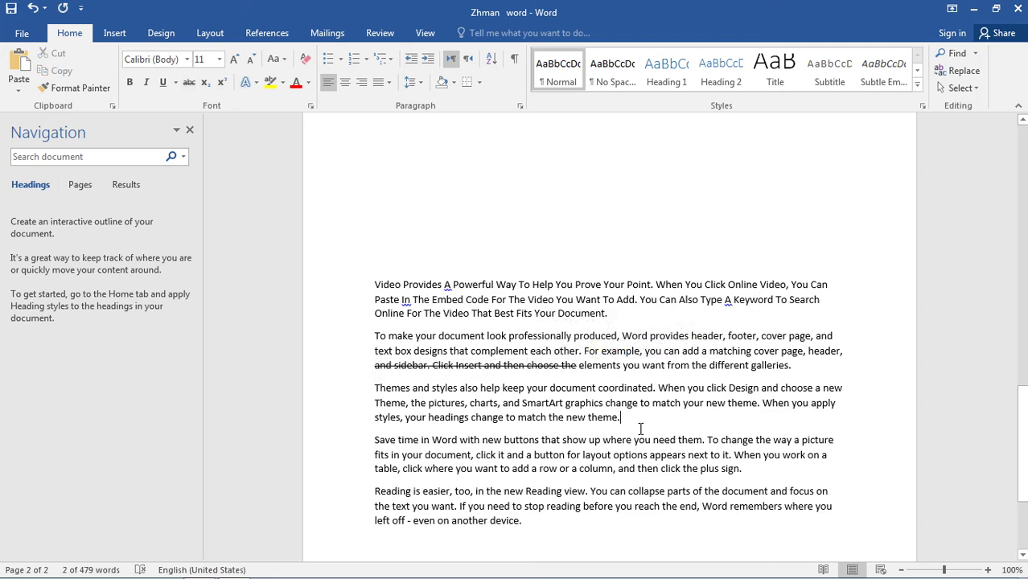
Highlight "Save time in Word with new buttons that show up where you need them" in yellow and deselect it.
left_click_drag(706, 441, 376, 439)
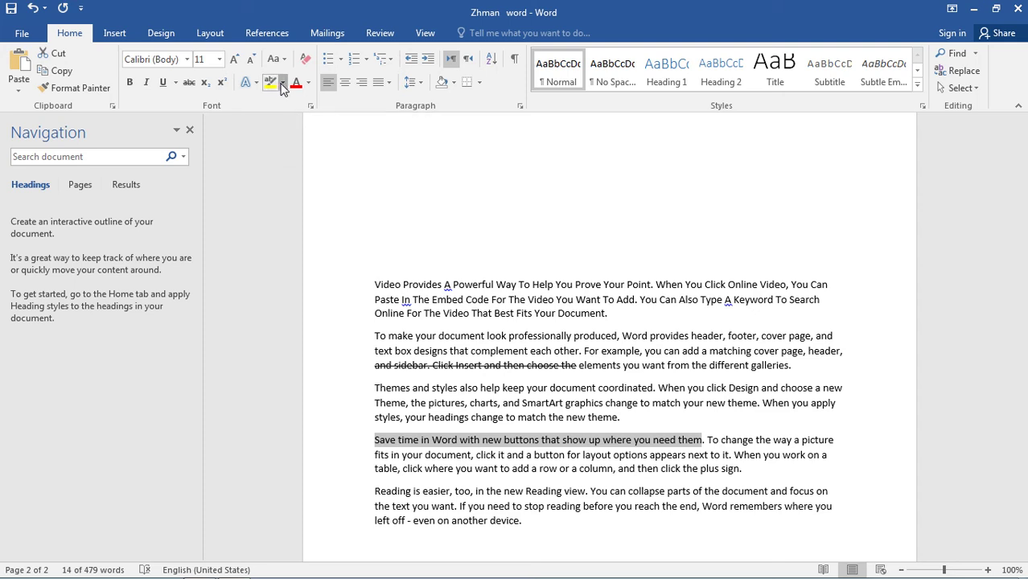
left_click(282, 83)
left_click(274, 106)
key("Left")
scroll(737, 398, "down", 3)
scroll(730, 373, "up", 2)
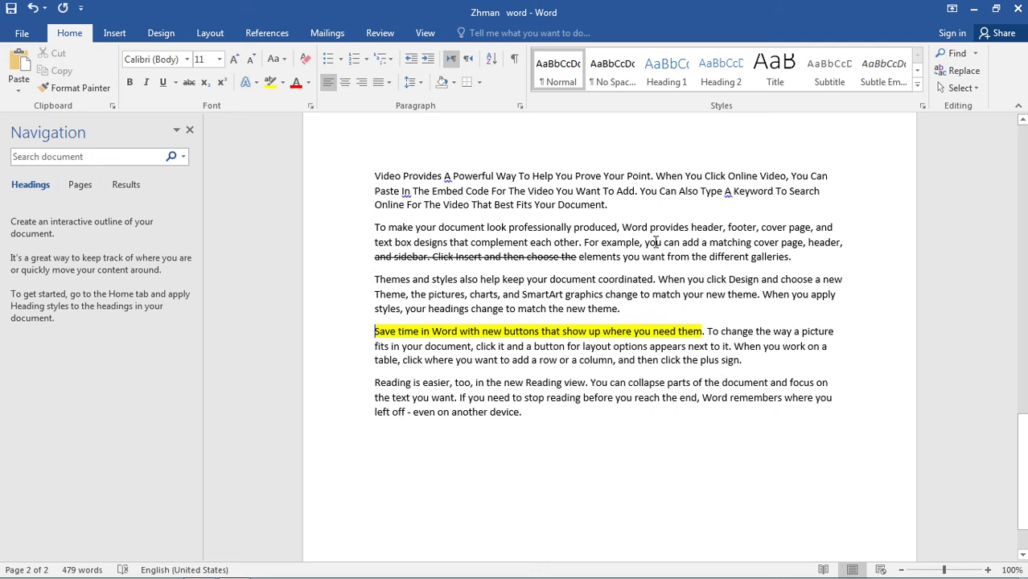
Highlight the whole paragraph starting "To make your document look professionally produced" in turquoise and deselect it.
left_click_drag(620, 205, 429, 209)
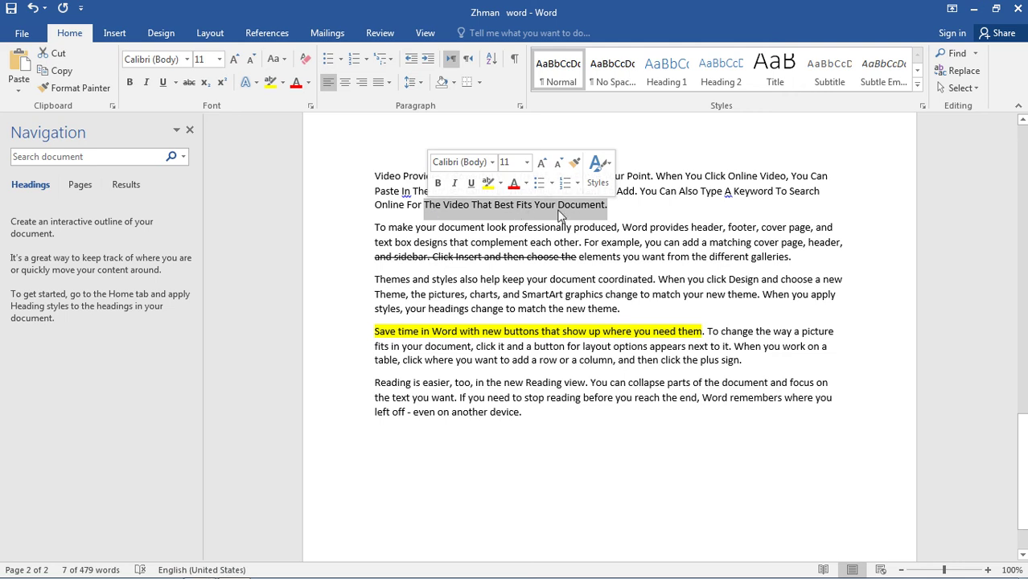
left_click(664, 333)
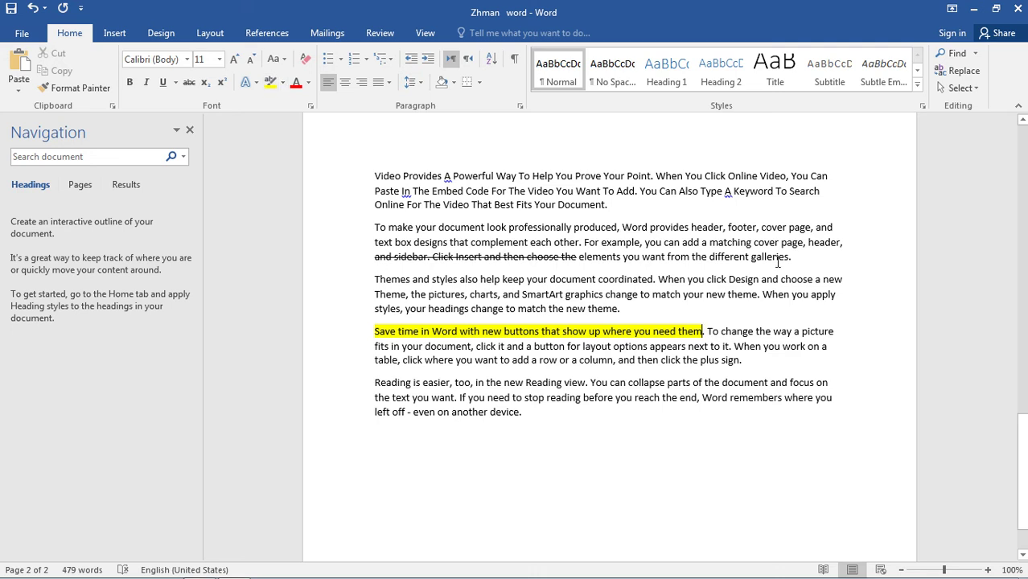
left_click_drag(796, 256, 385, 233)
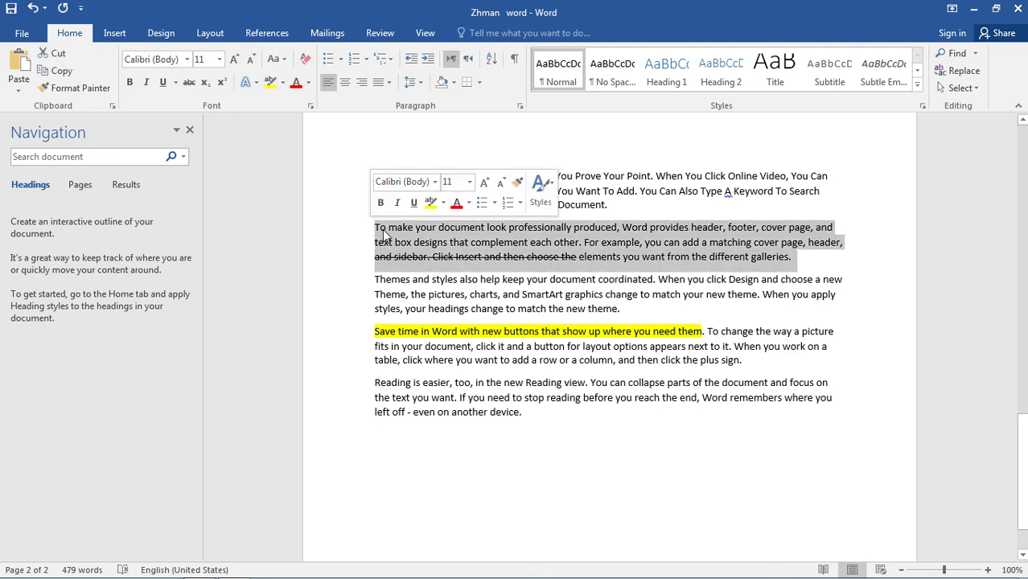
left_click(283, 83)
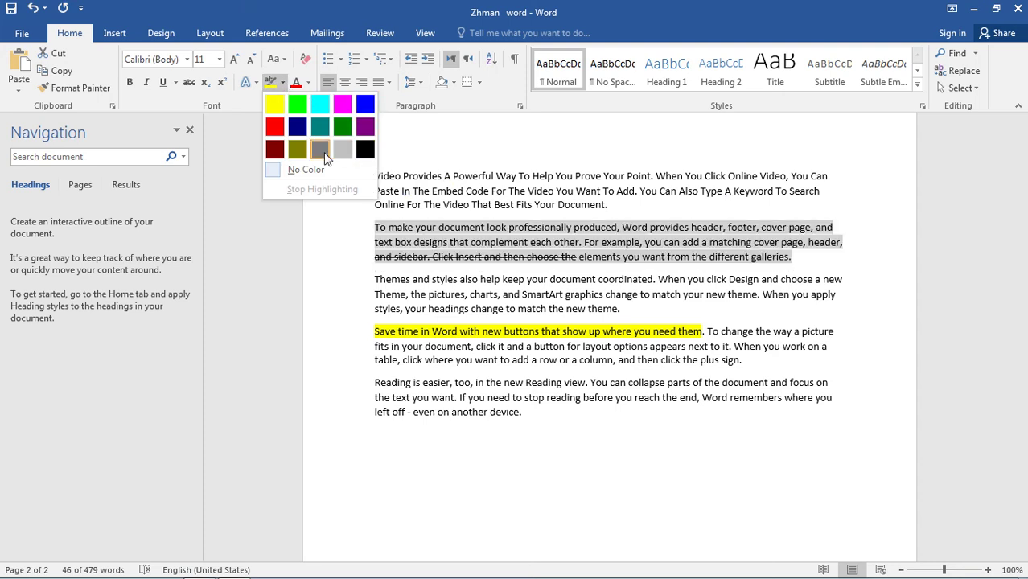
left_click(319, 105)
left_click(702, 307)
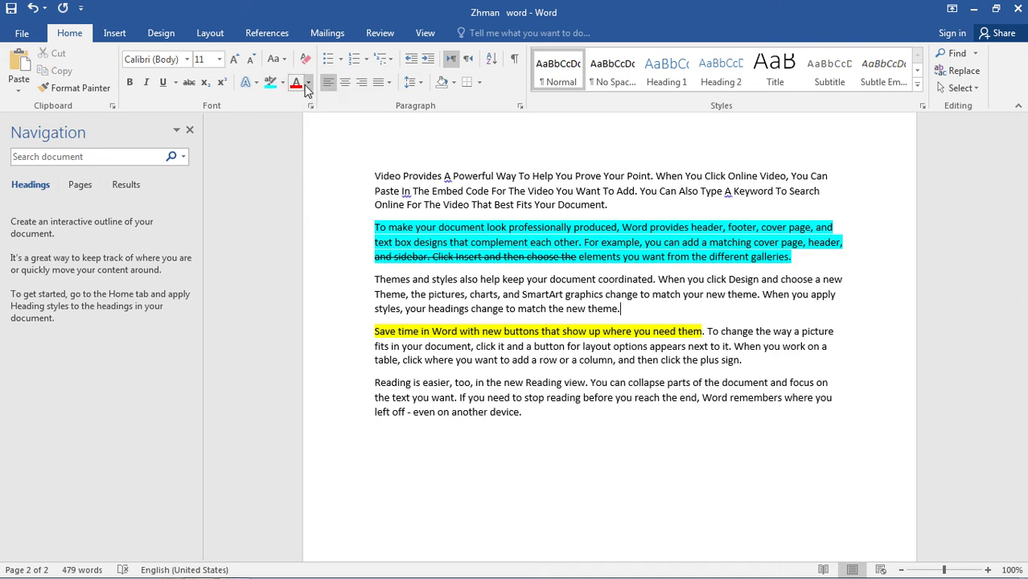
Change the font color of "Document." at the end of the first paragraph to red and deselect it.
left_click_drag(609, 204, 558, 206)
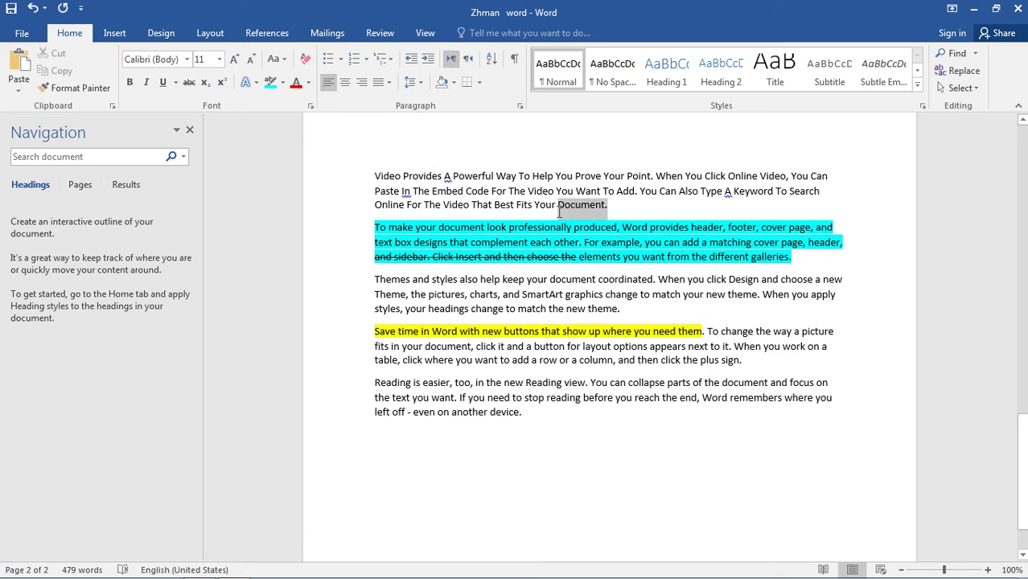
left_click(308, 82)
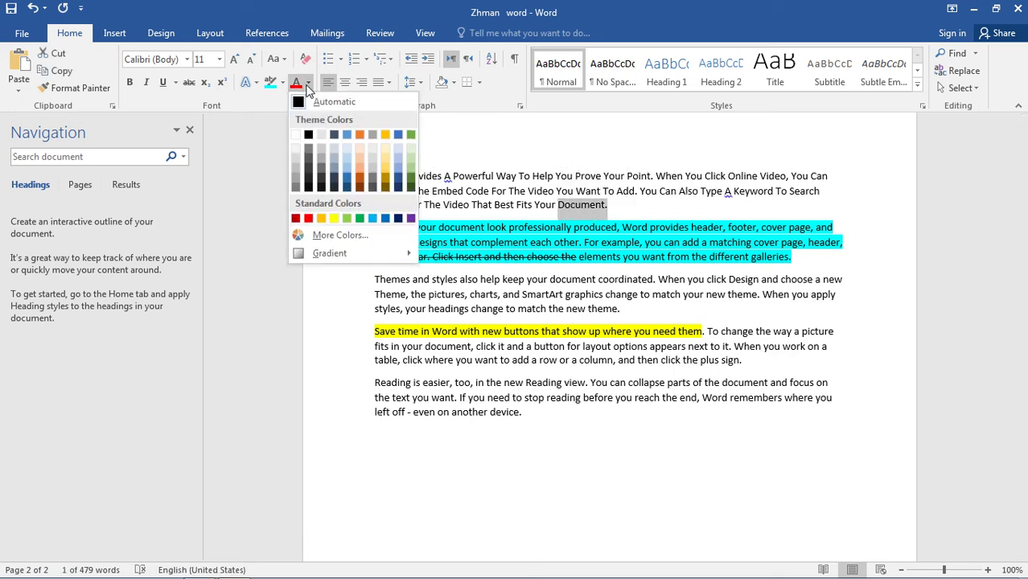
left_click(308, 218)
left_click(603, 206)
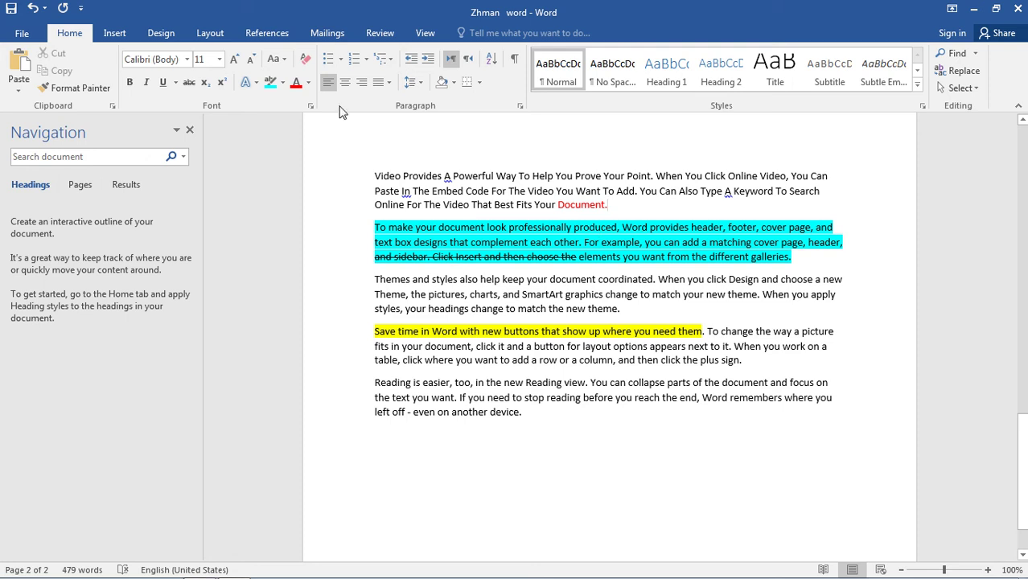
left_click(246, 82)
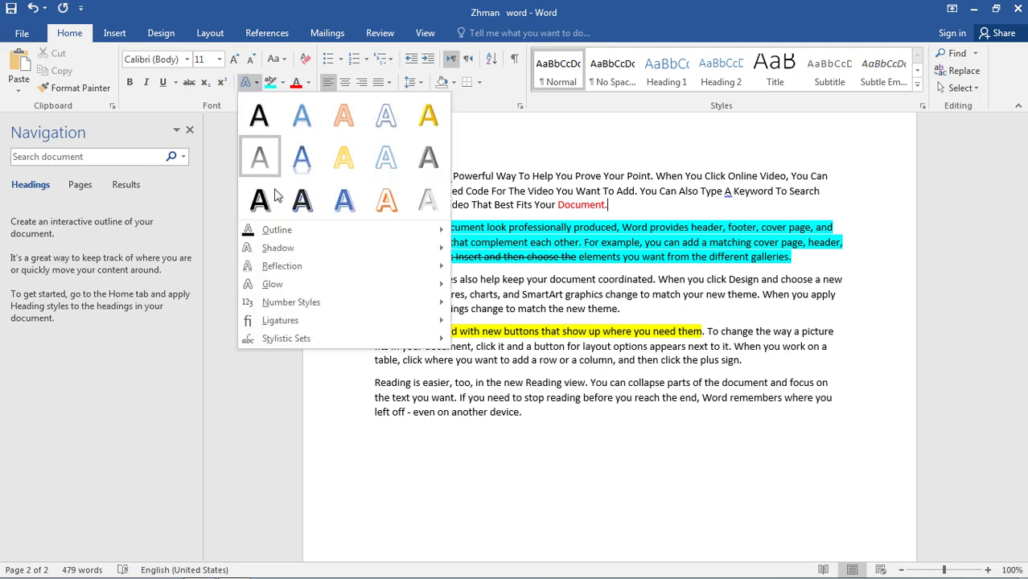
left_click(540, 439)
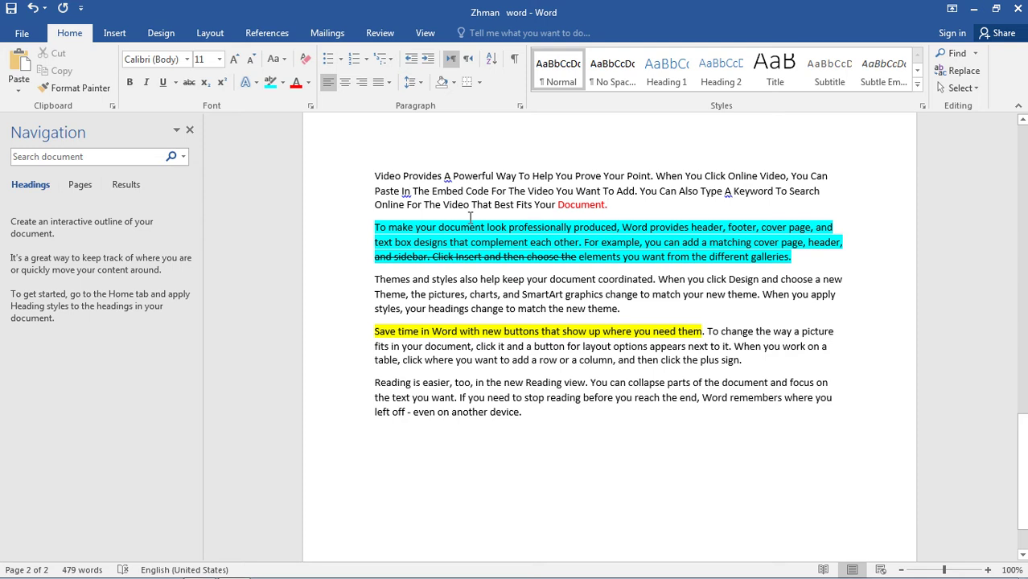
Undo the red font color and the turquoise and yellow highlighting, stepping back and forward until only the strikethrough remains.
scroll(466, 217, "up", 3)
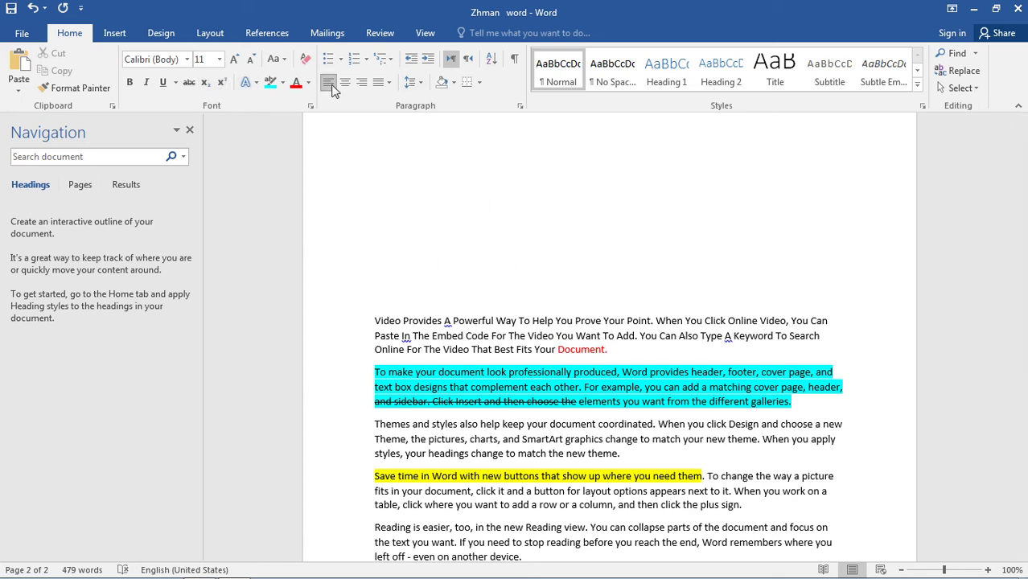
left_click(32, 8)
left_click(32, 8)
left_click(32, 8)
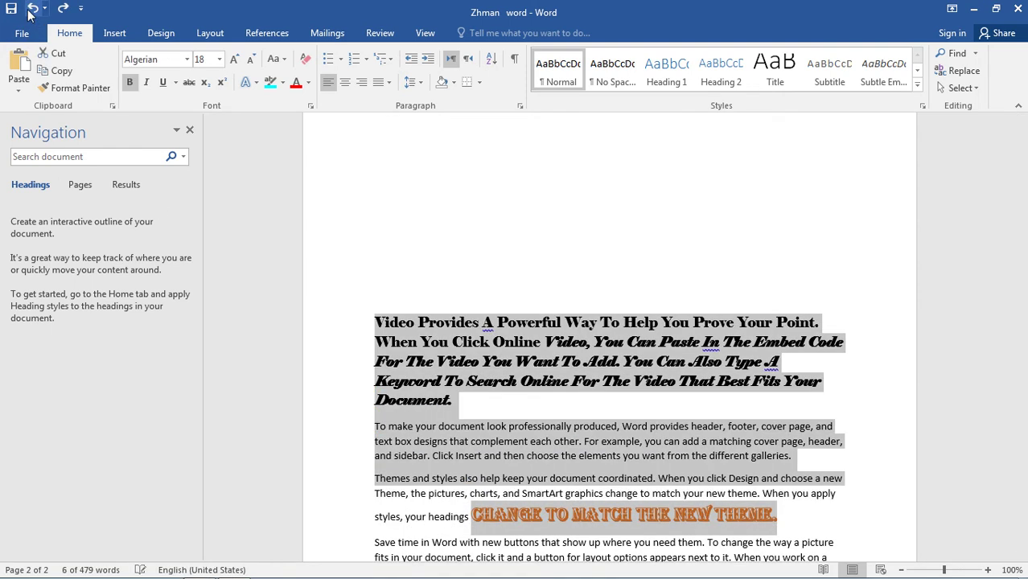
left_click(32, 8)
left_click(62, 8)
left_click(62, 8)
left_click(61, 8)
left_click(637, 378)
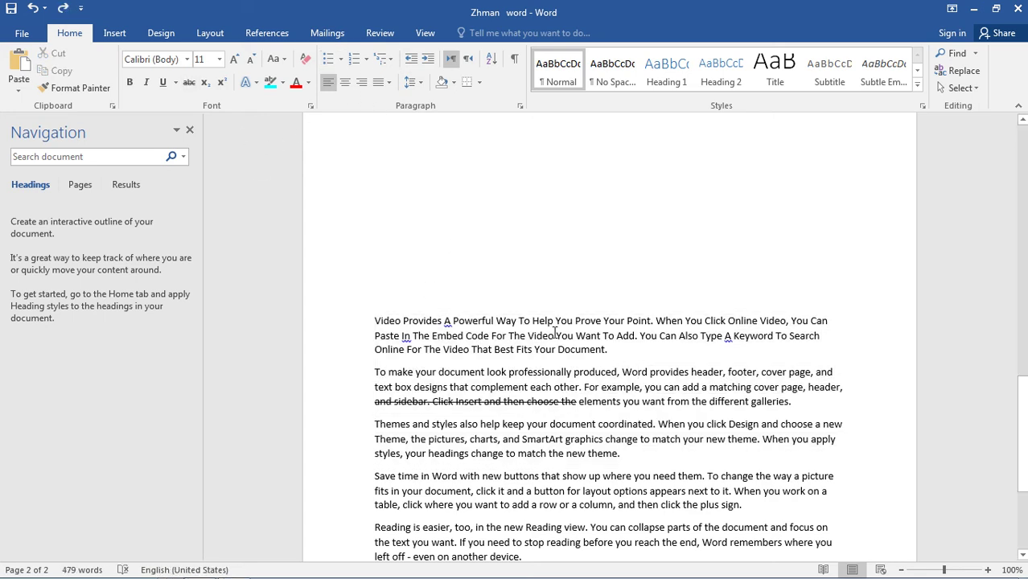
Preview the four-diamond style from the Bullet Library on all five paragraphs without applying it.
scroll(545, 409, "down", 4)
left_click_drag(545, 410, 375, 127)
scroll(333, 184, "up", 3)
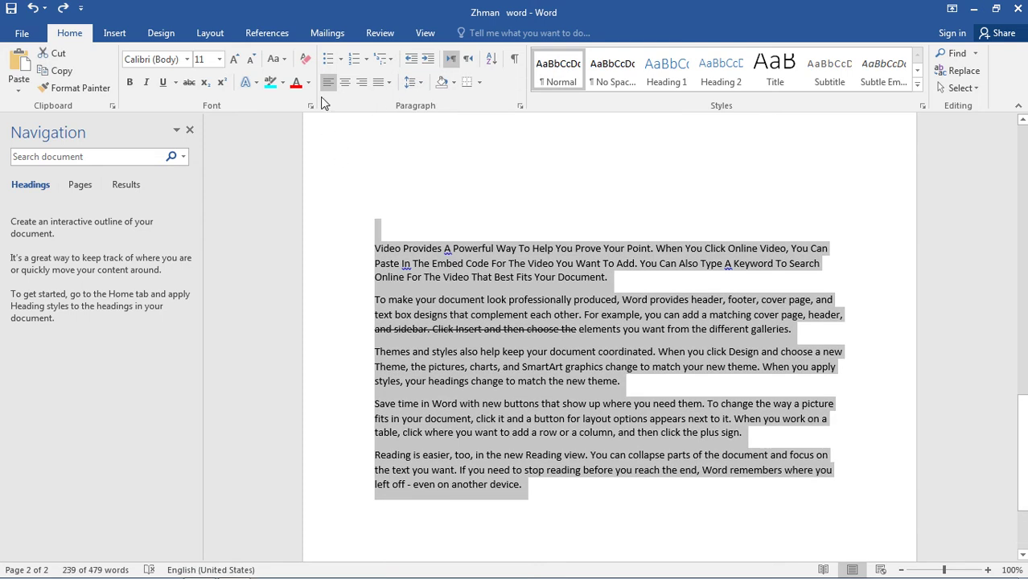
scroll(382, 164, "up", 3)
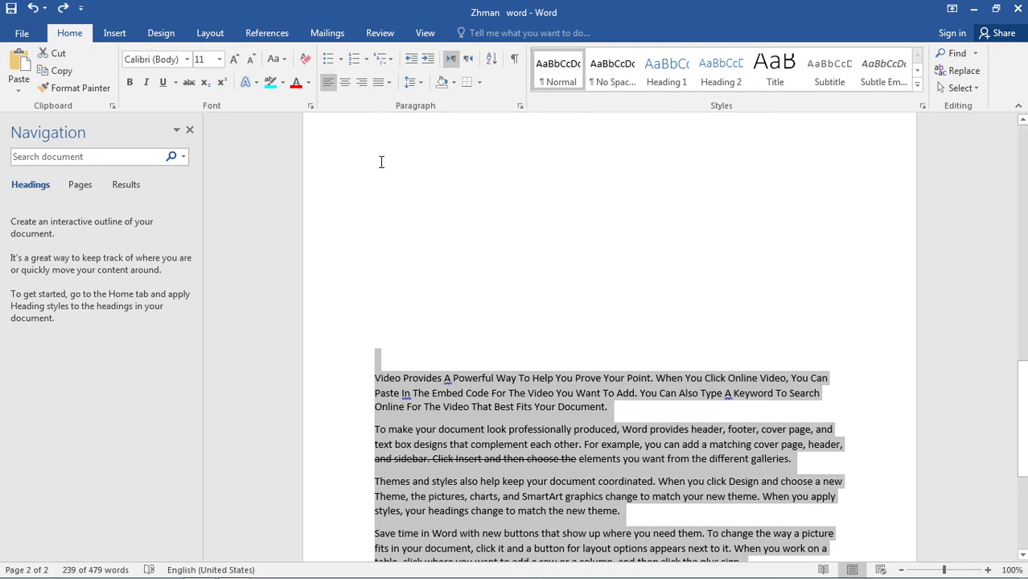
scroll(358, 126, "down", 1)
scroll(359, 126, "down", 1)
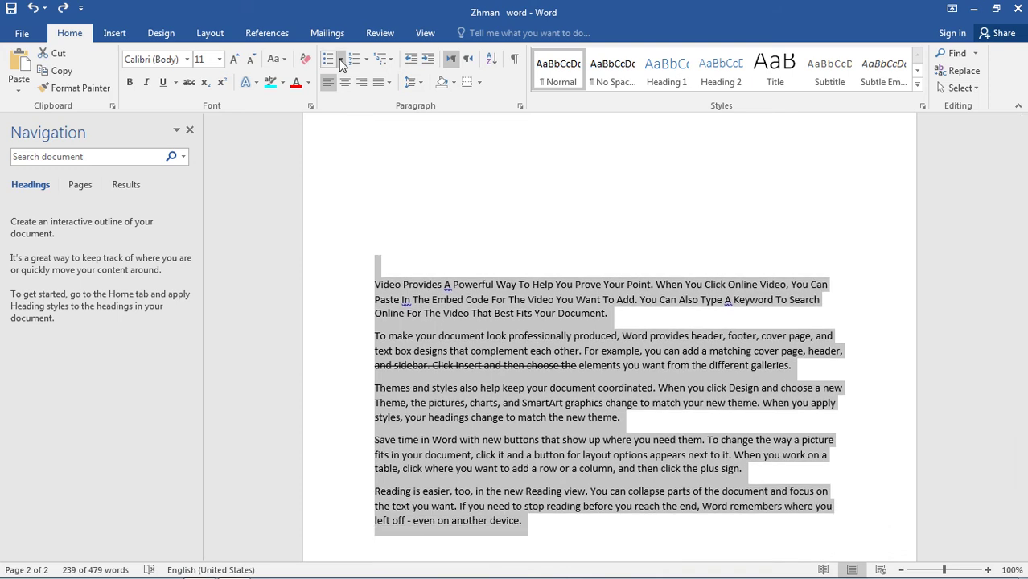
left_click(341, 60)
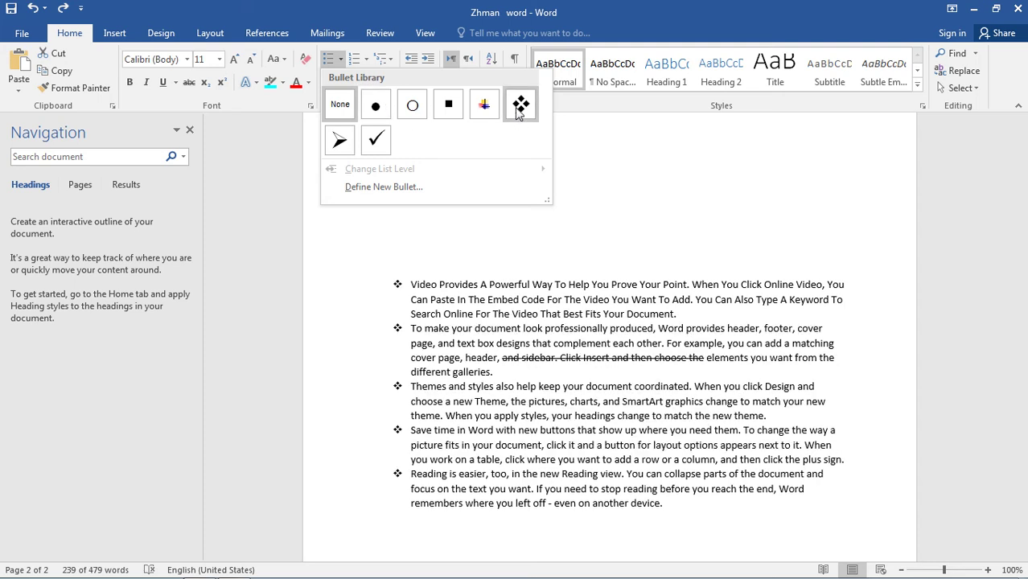
left_click(558, 226)
Add the line "zhman" above the first paragraph and set its font size to 24.
left_click(558, 226)
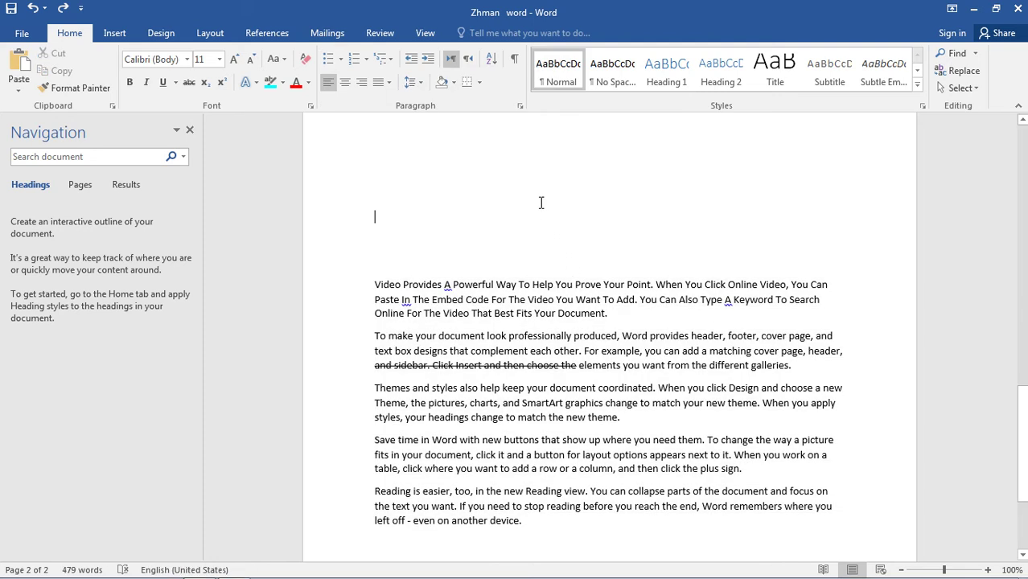
type("hman")
left_click(440, 199)
left_click_drag(414, 224, 375, 222)
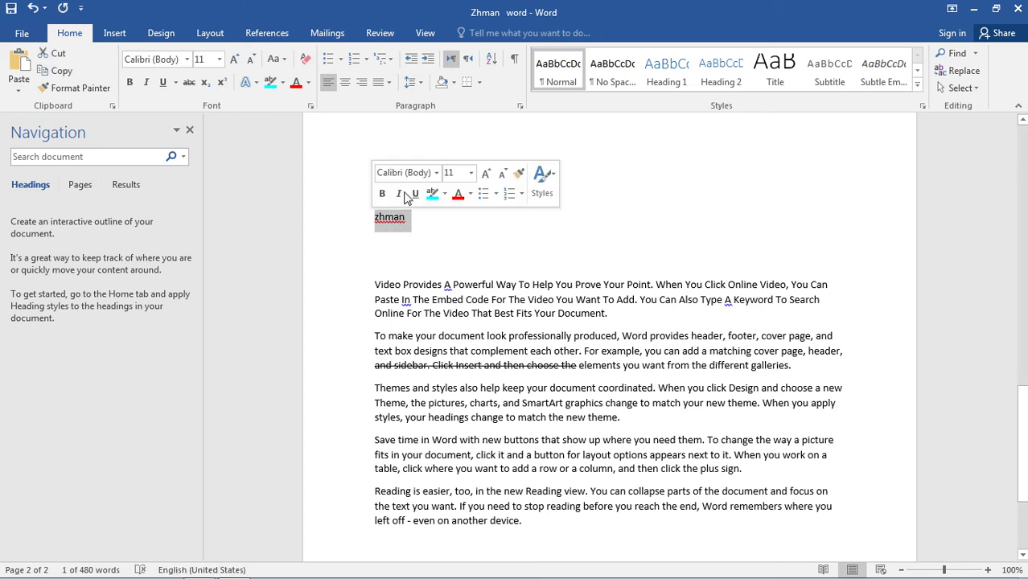
left_click(472, 174)
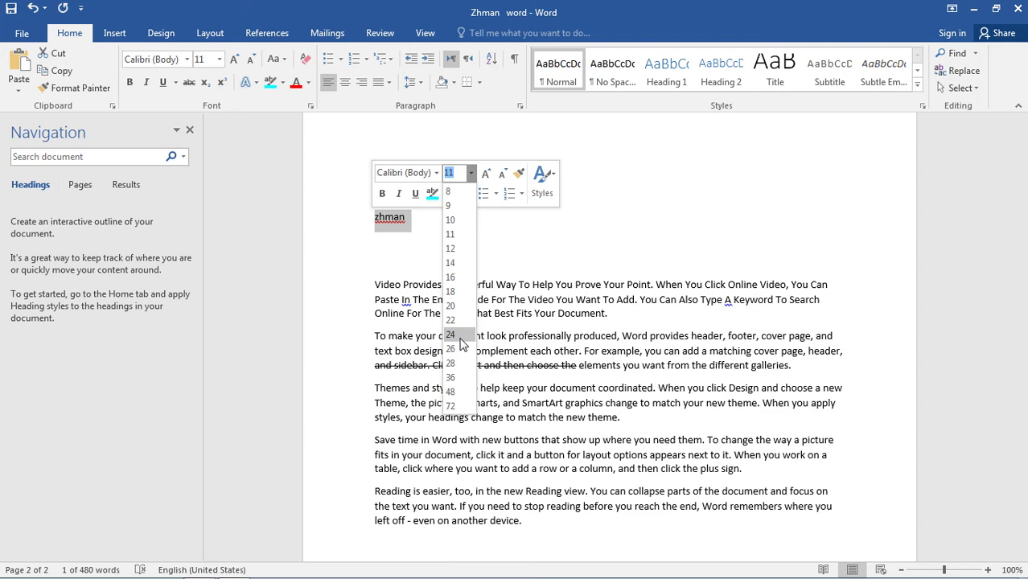
left_click(452, 333)
left_click(435, 244)
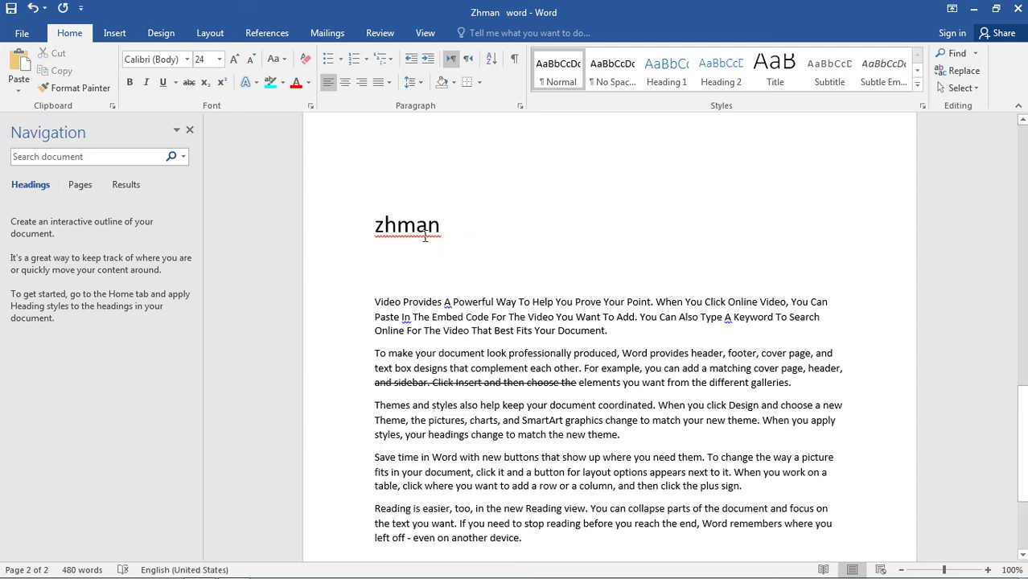
Dismiss the spelling flag on "zhman" and give the line a four-diamond bullet.
right_click(428, 240)
left_click(486, 306)
left_click_drag(451, 227, 372, 227)
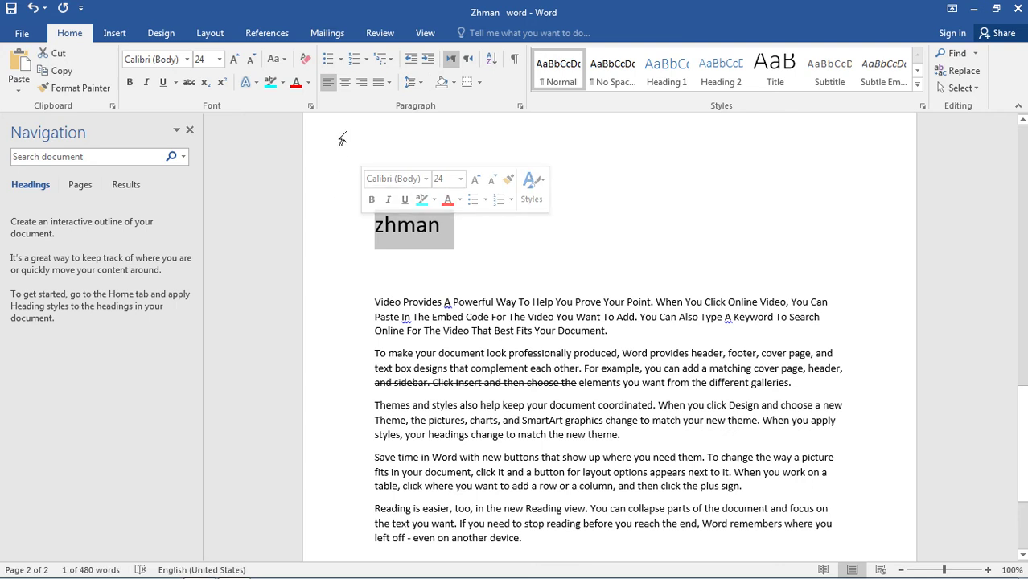
left_click(340, 60)
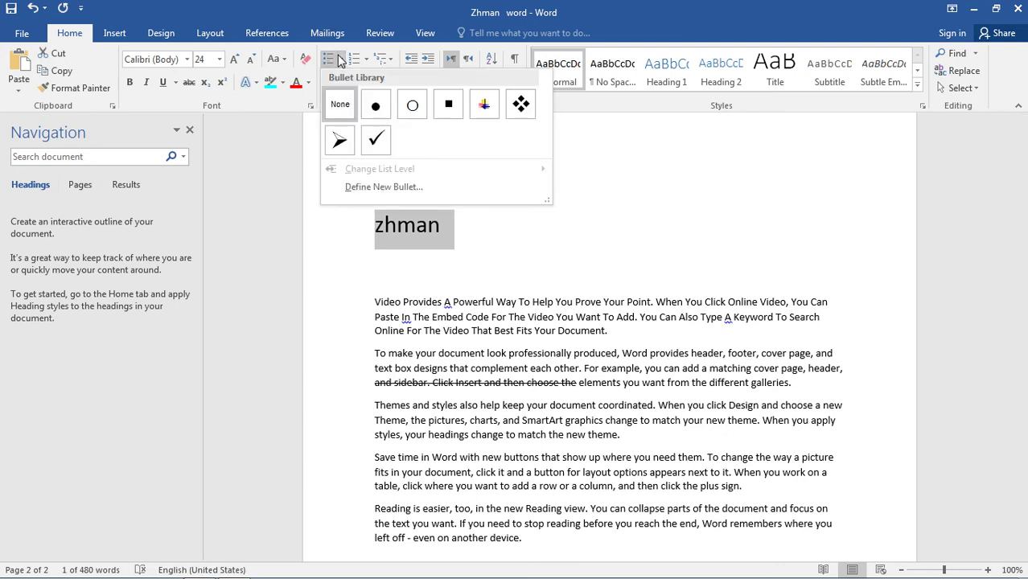
left_click(520, 105)
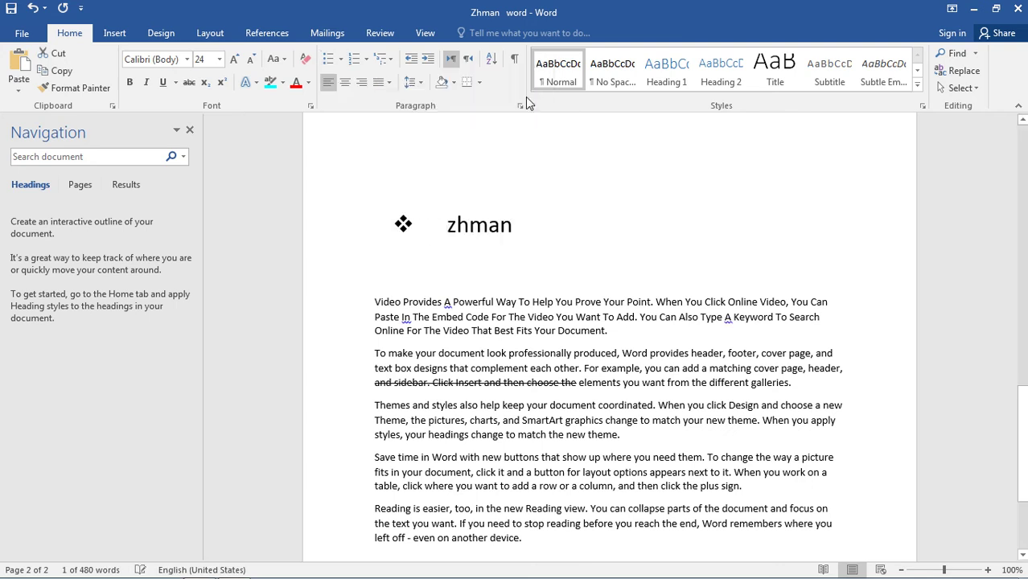
Format the five paragraphs below "zhman" as a bulleted list with check mark bullets.
scroll(569, 266, "down", 2)
left_click_drag(528, 434, 371, 193)
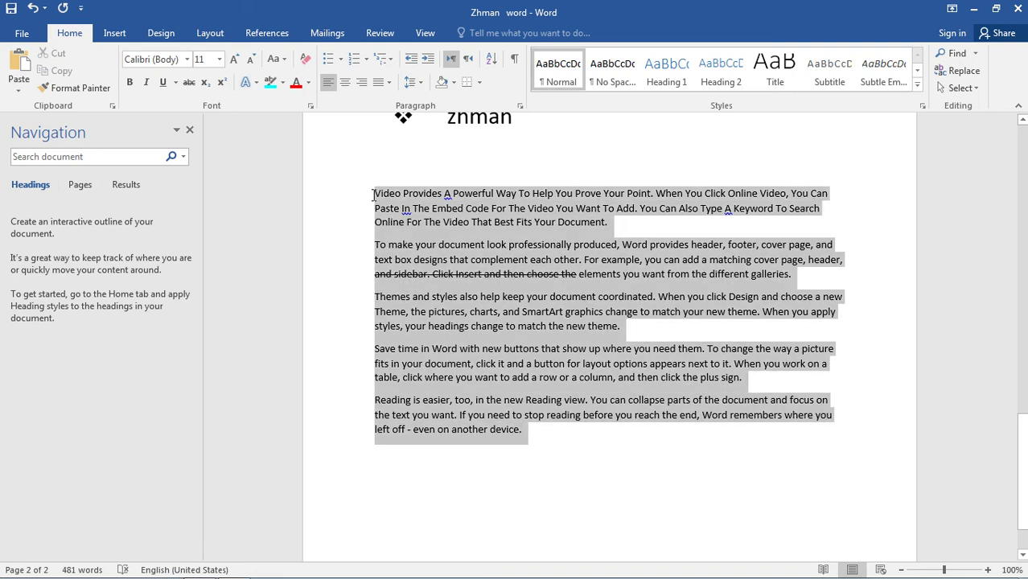
left_click(340, 60)
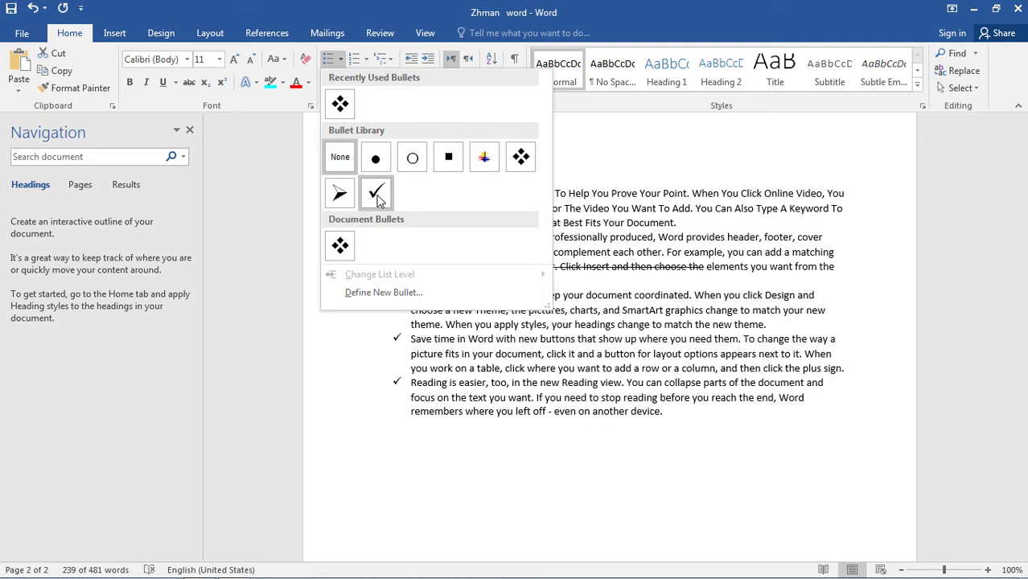
left_click(377, 194)
left_click(475, 447)
scroll(375, 450, "up", 2)
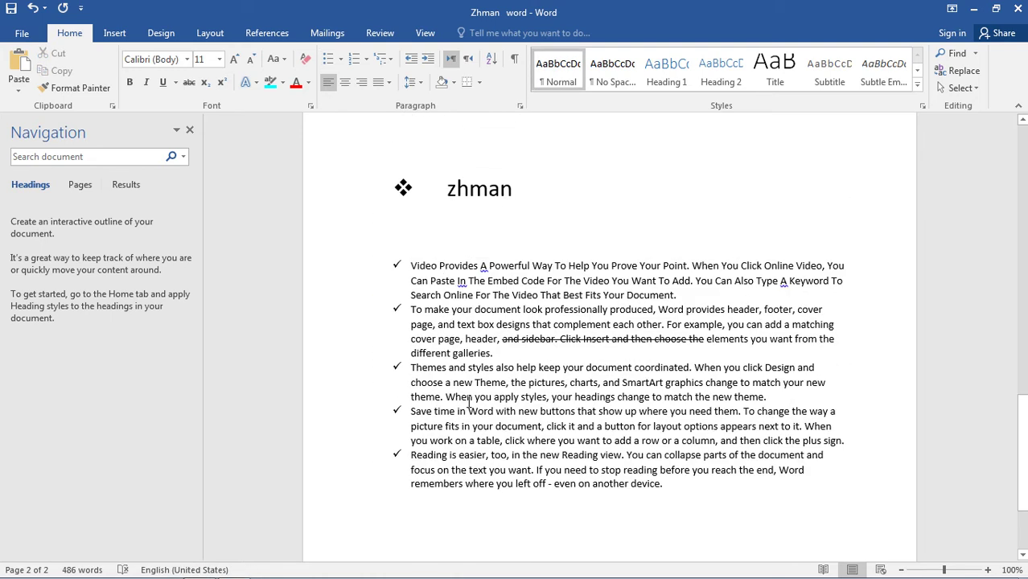
Change the five-paragraph check mark list to a numbered list in the 1. 2. 3. format.
left_click_drag(672, 493, 390, 263)
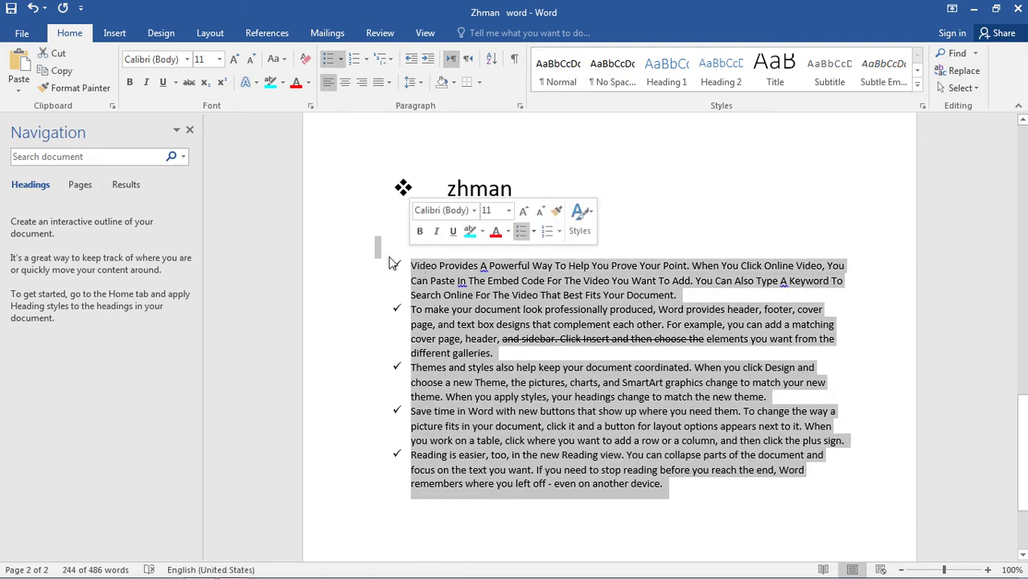
left_click(366, 60)
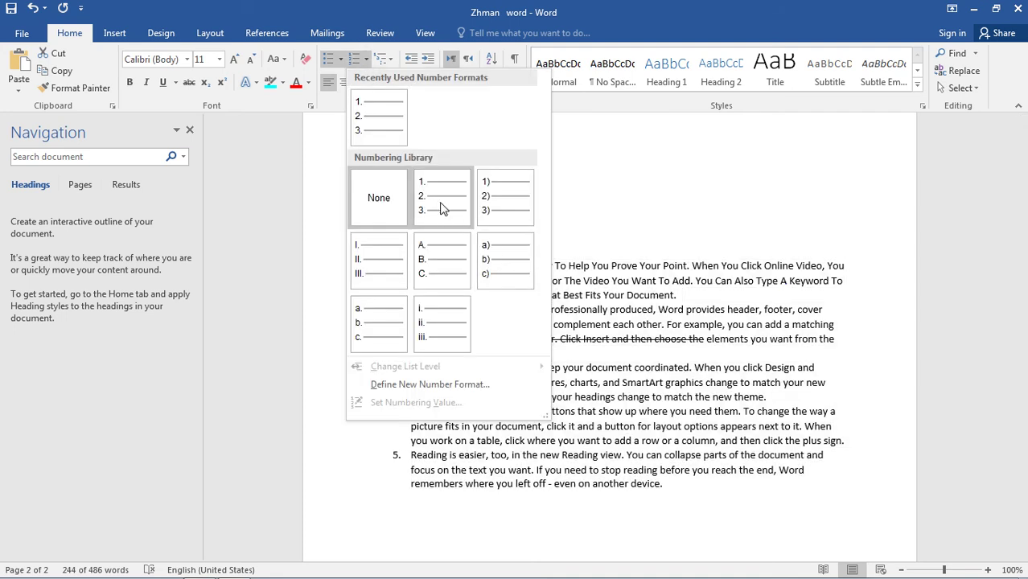
left_click(444, 201)
key("ctrl+End")
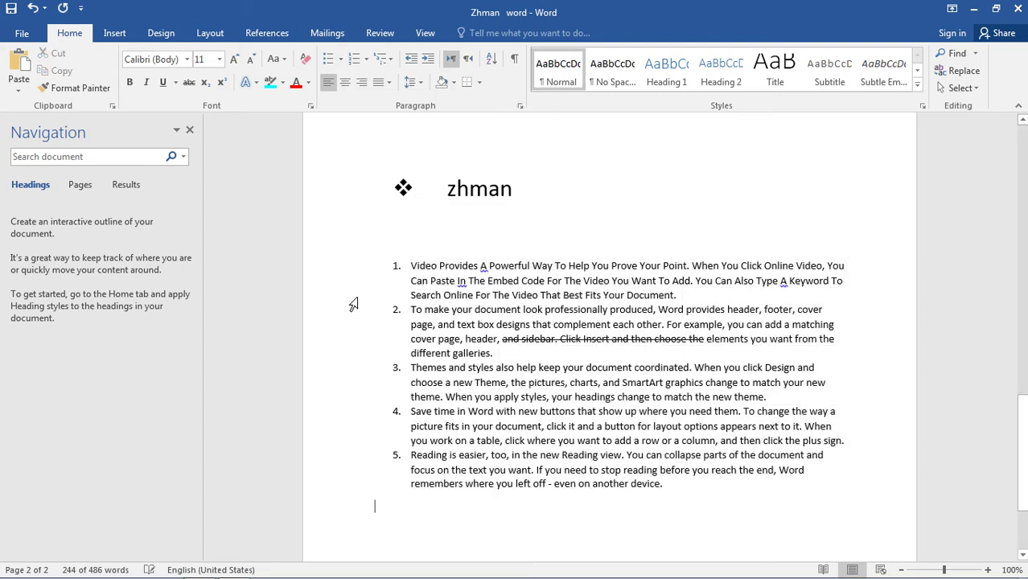
Switch the five-paragraph list to the uppercase Roman numeral format (I. II. III.) and deselect it.
left_click_drag(664, 487, 411, 266)
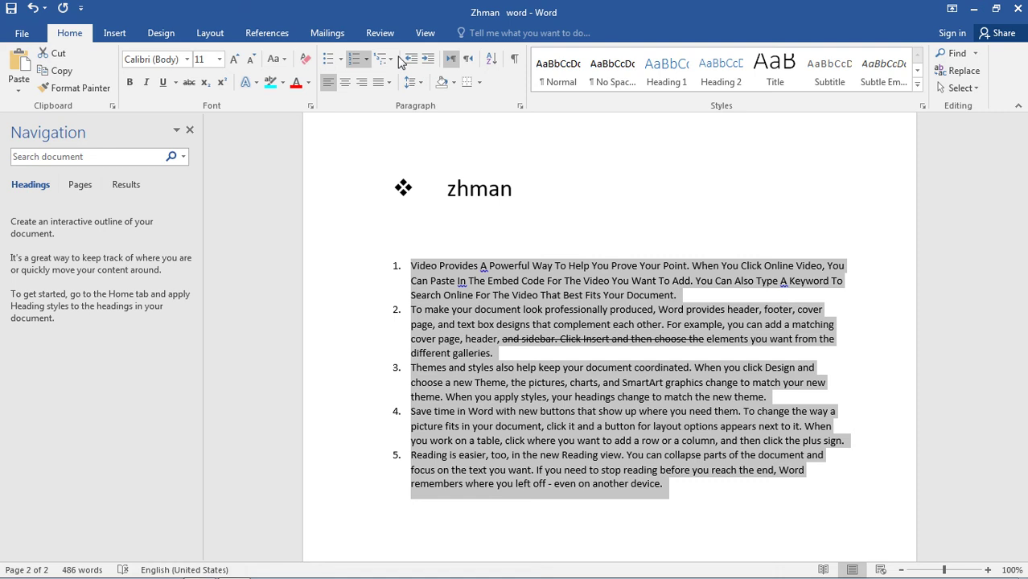
left_click(366, 58)
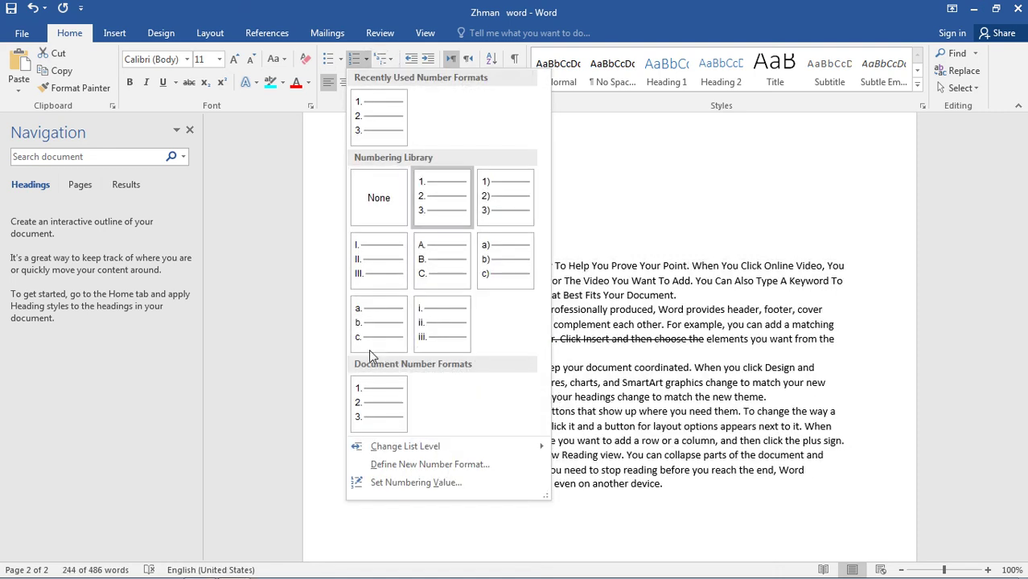
left_click(378, 262)
left_click(674, 232)
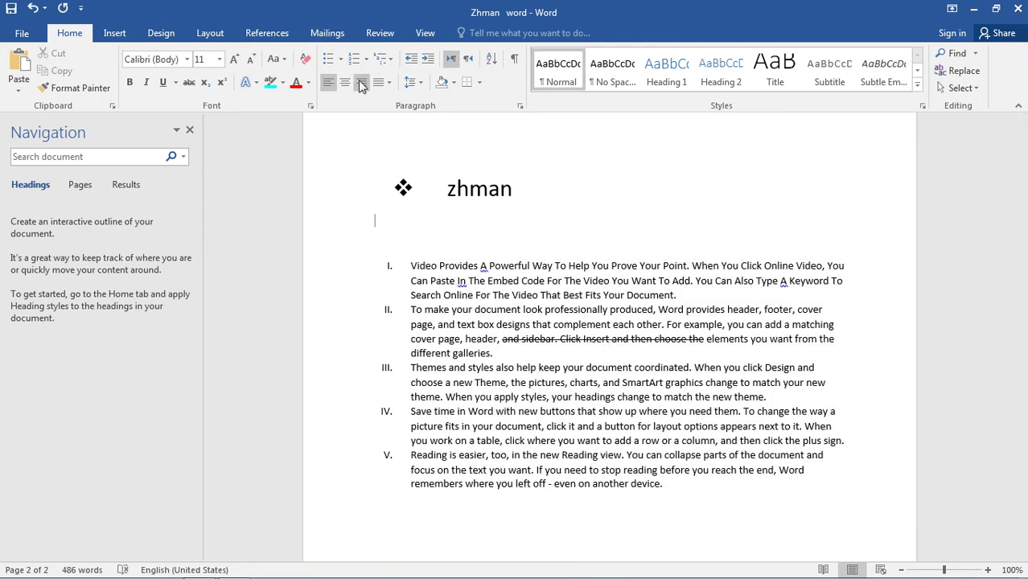
Try center and right alignment on the "zhman" line, then return it to left alignment.
left_click_drag(553, 187, 399, 184)
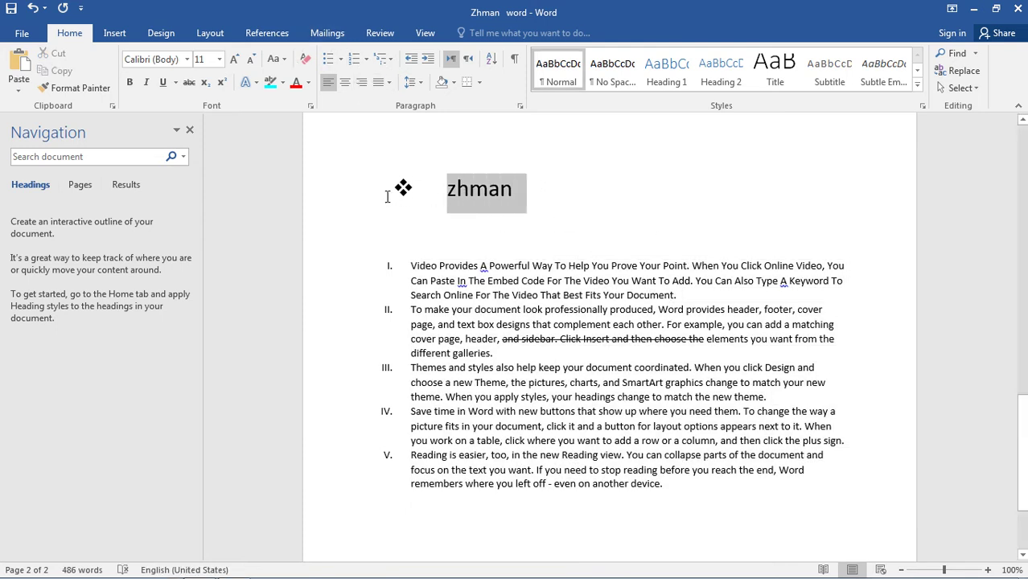
left_click(345, 82)
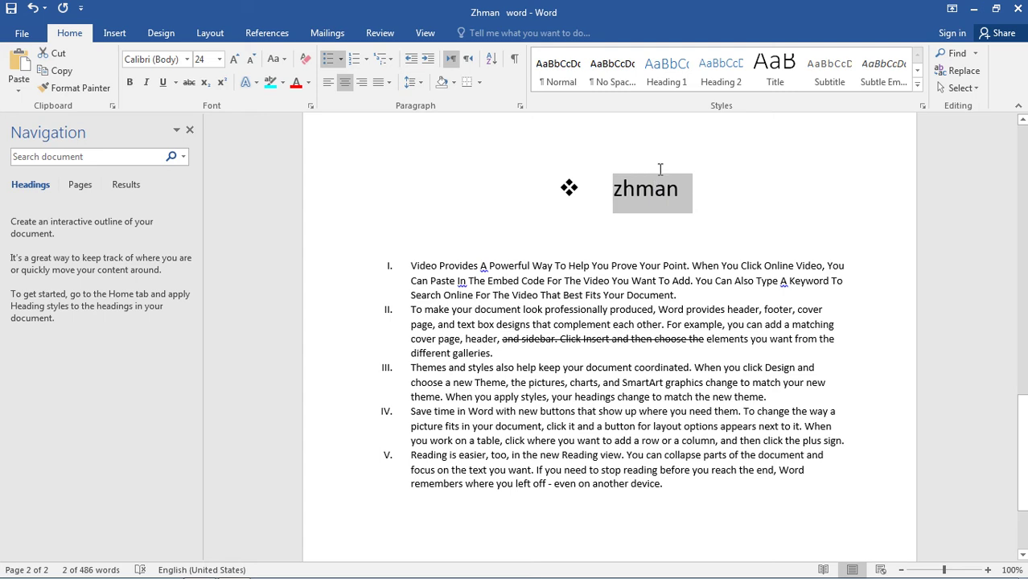
left_click(362, 82)
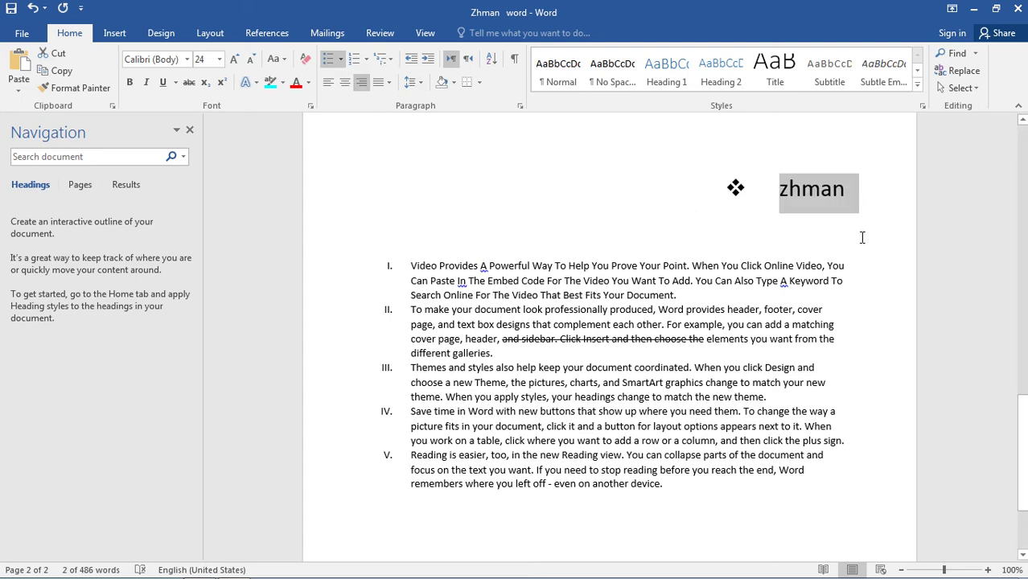
left_click(346, 81)
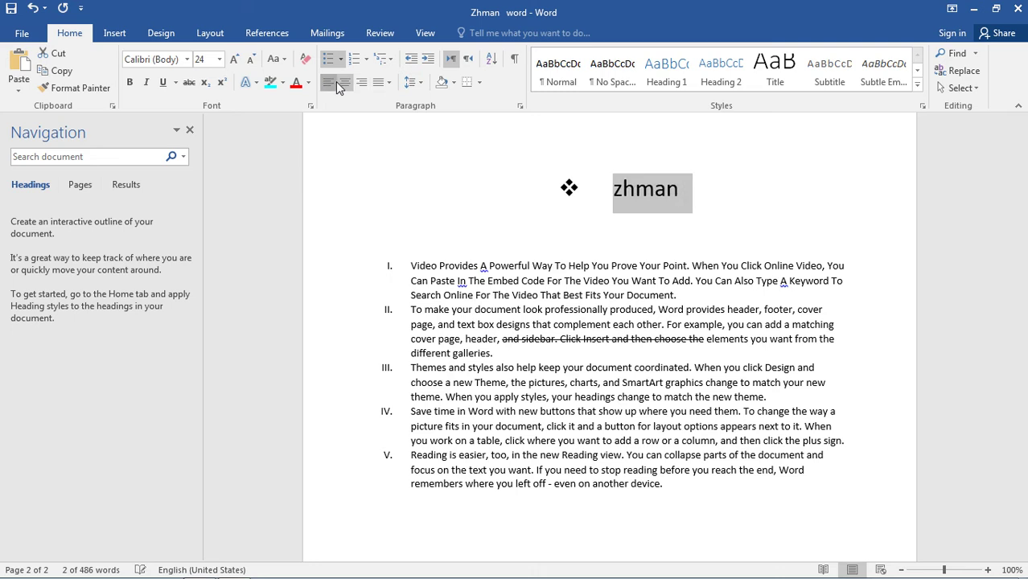
left_click(336, 82)
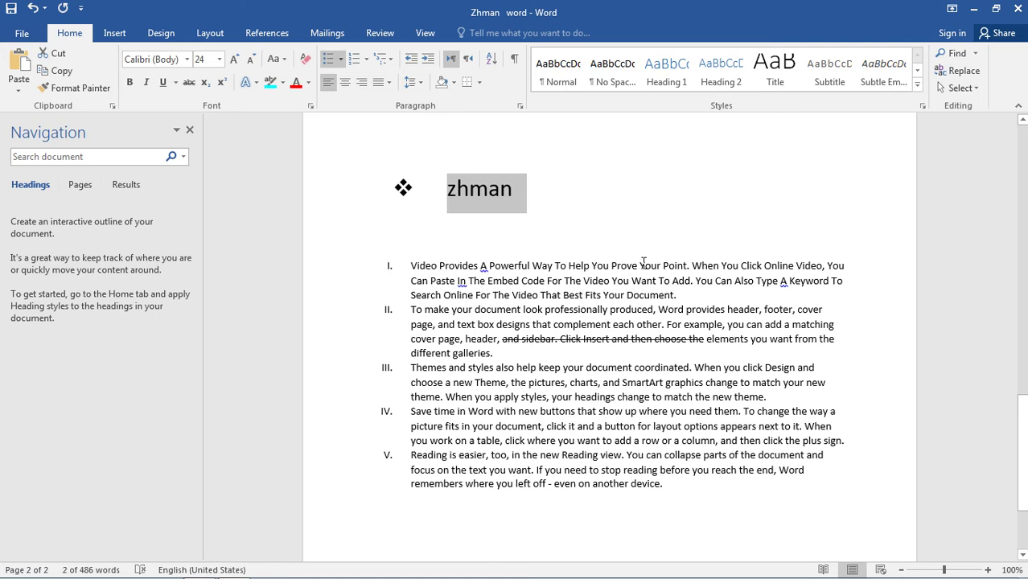
Preview the line spacing options on the "zhman" line, then set the Roman-numeral list's line spacing to 1.15.
left_click(412, 83)
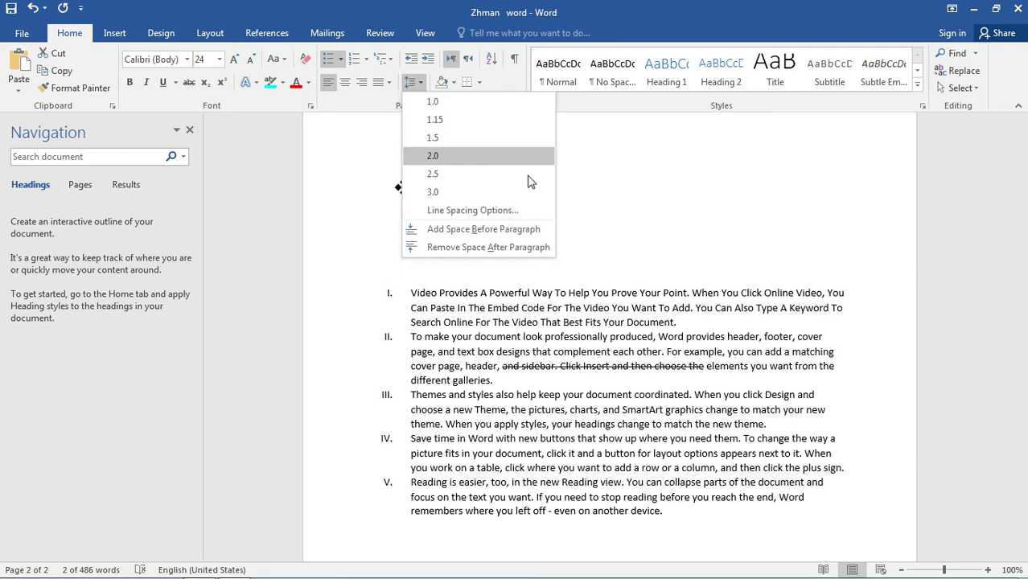
left_click(677, 282)
left_click_drag(705, 495, 377, 247)
left_click(419, 83)
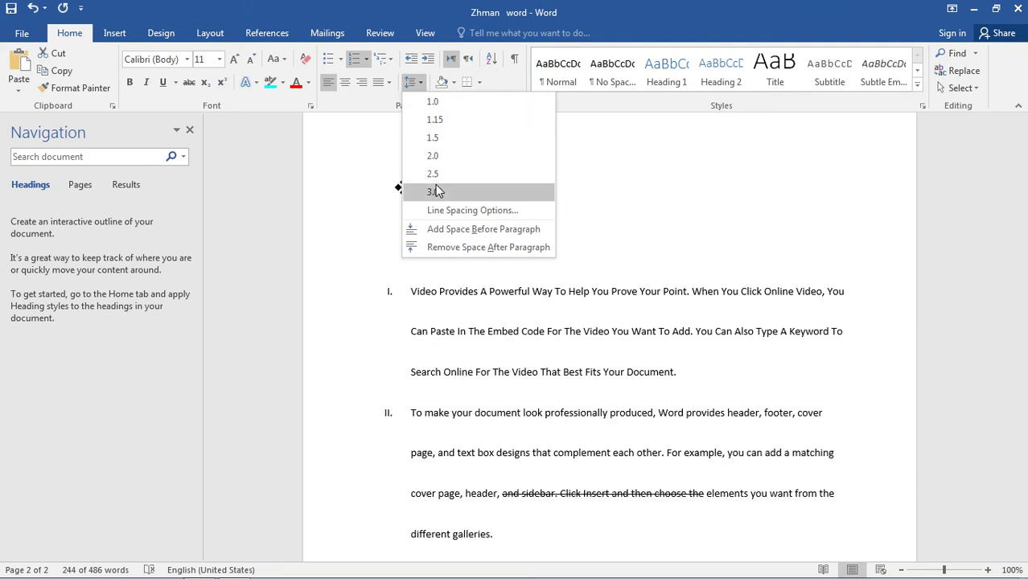
left_click(493, 119)
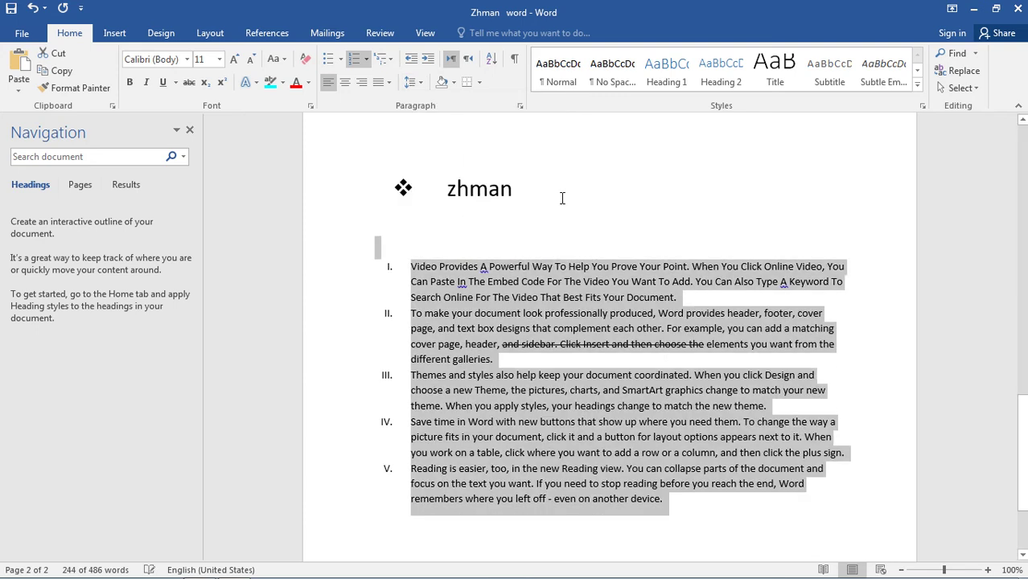
Increase and decrease the indent of the Roman-numeral list repeatedly, leaving it indented one level further.
left_click(427, 61)
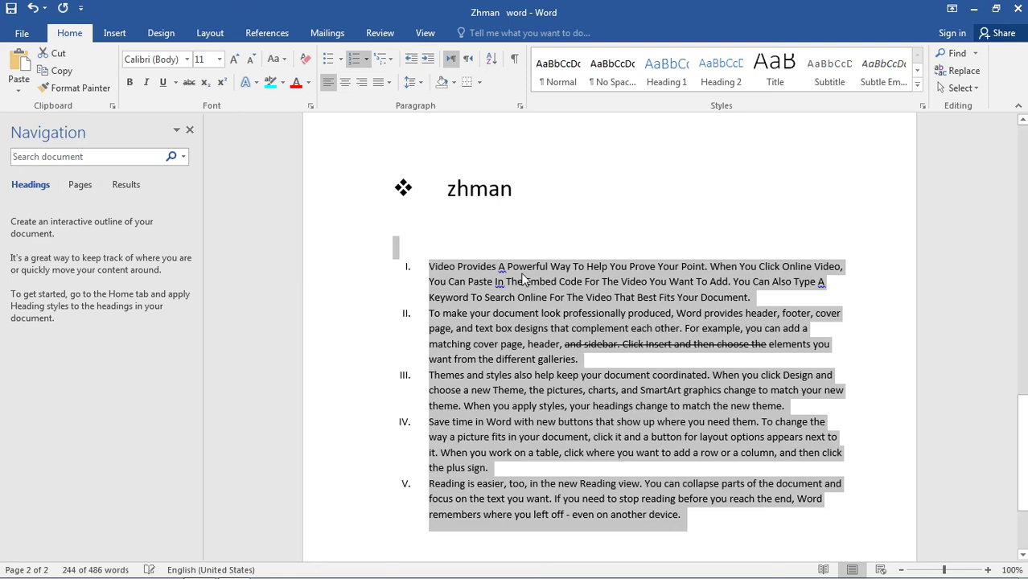
left_click(418, 61)
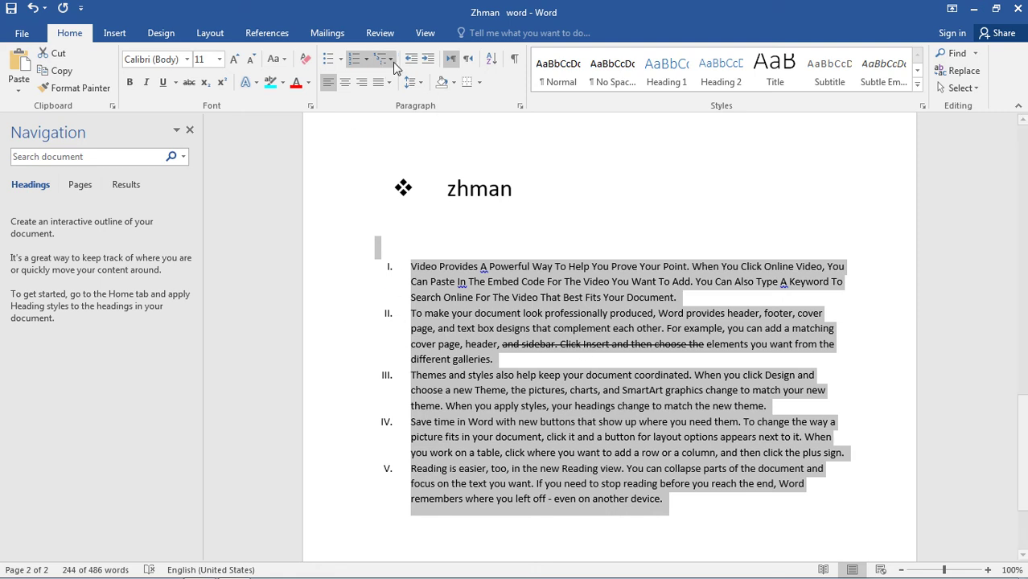
left_click(427, 60)
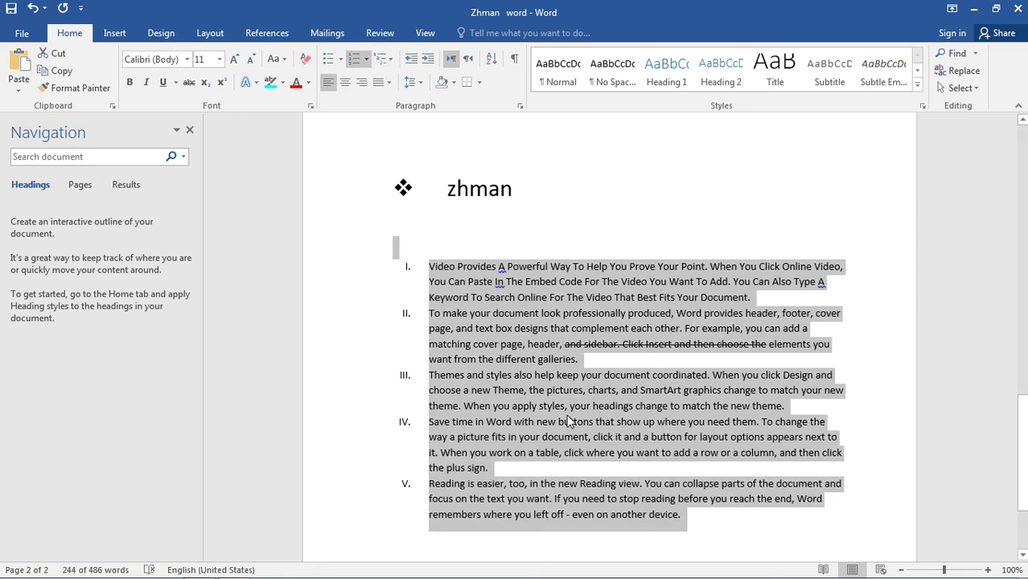
left_click(410, 61)
left_click(428, 60)
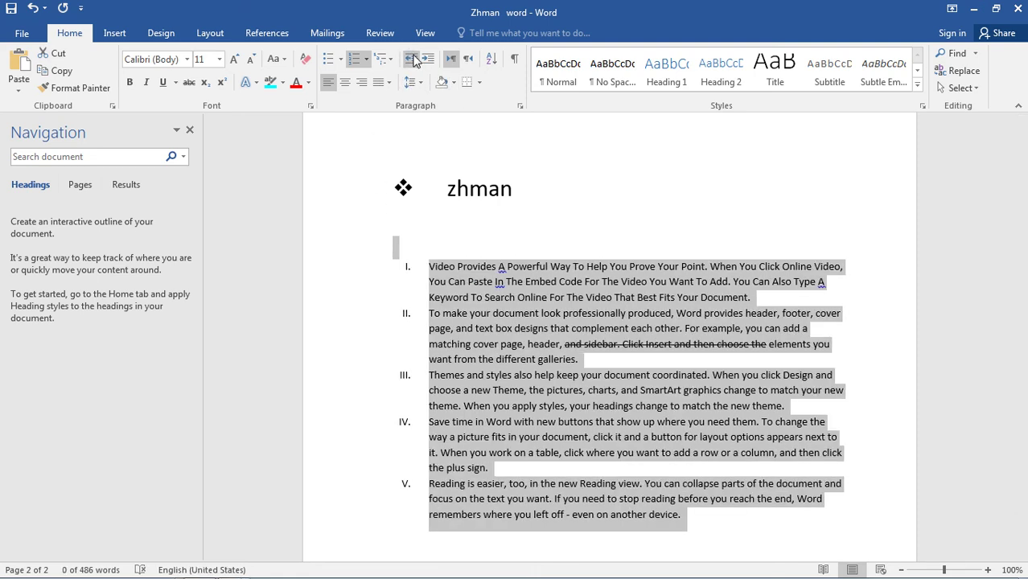
Decrease the indent of the selected Roman-numeral list by one level.
left_click(413, 61)
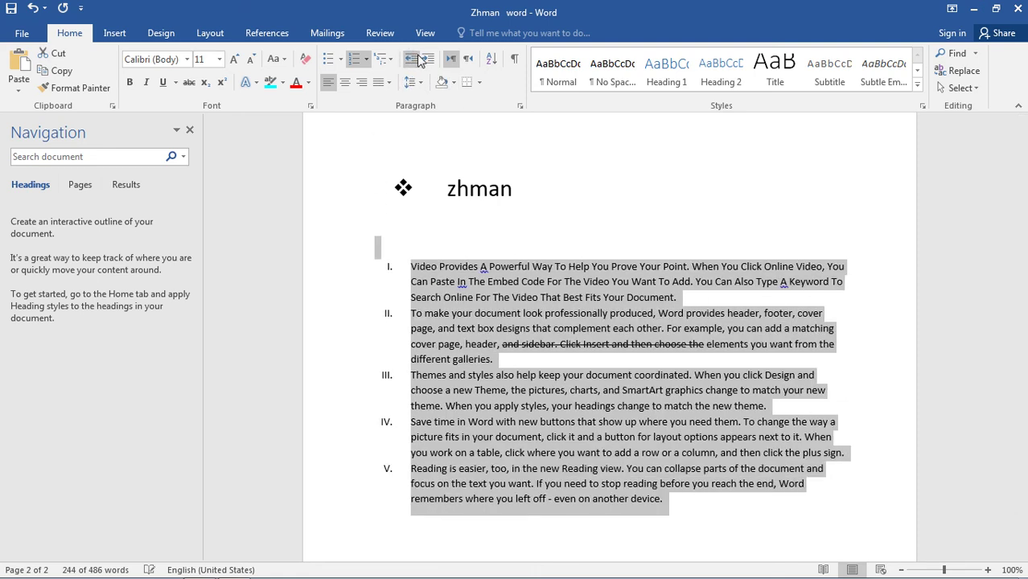
Apply yellow paragraph shading to the Roman-numeral list and the blank line above it, and deselect the text.
left_click(454, 82)
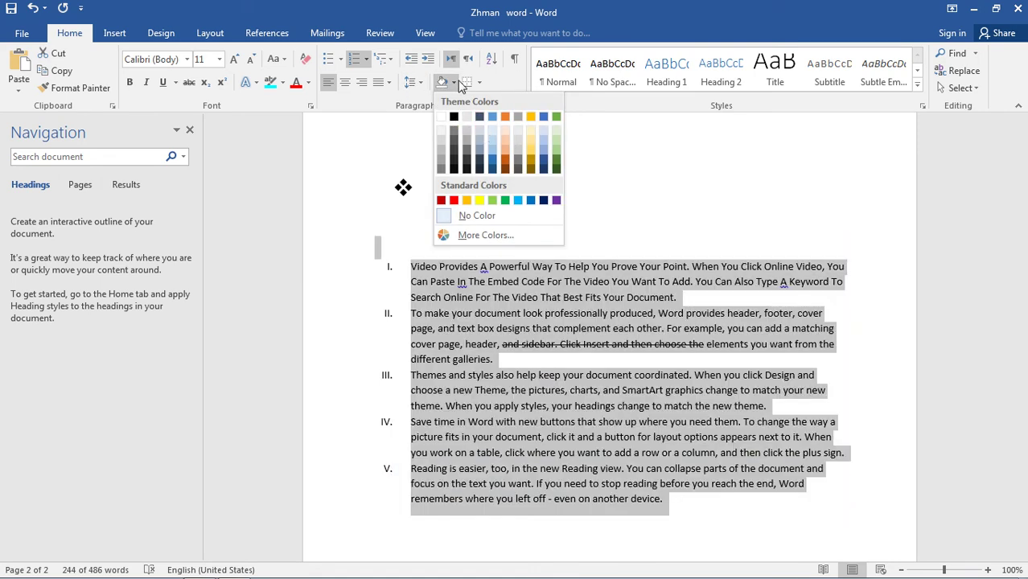
left_click(459, 83)
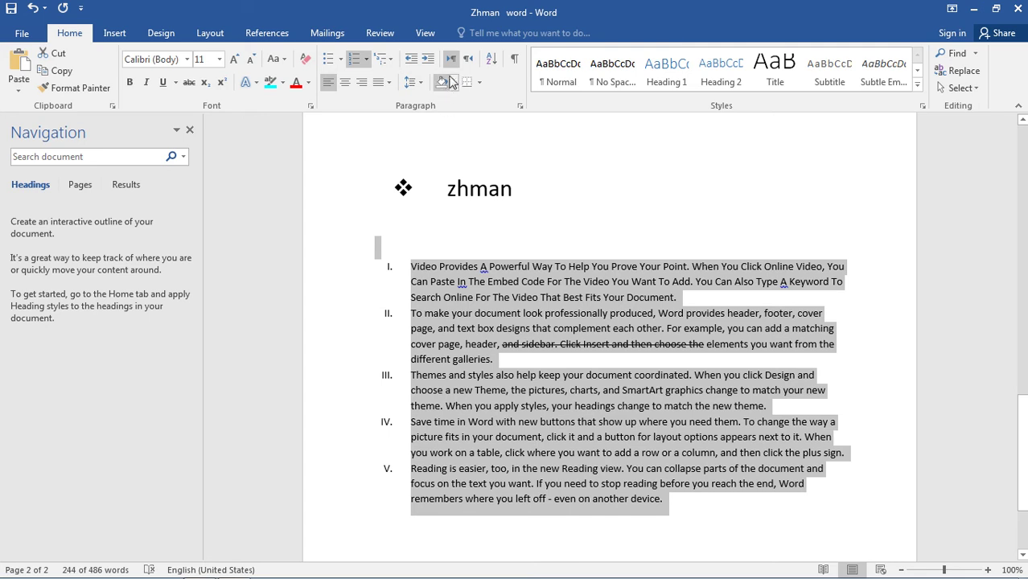
left_click(455, 83)
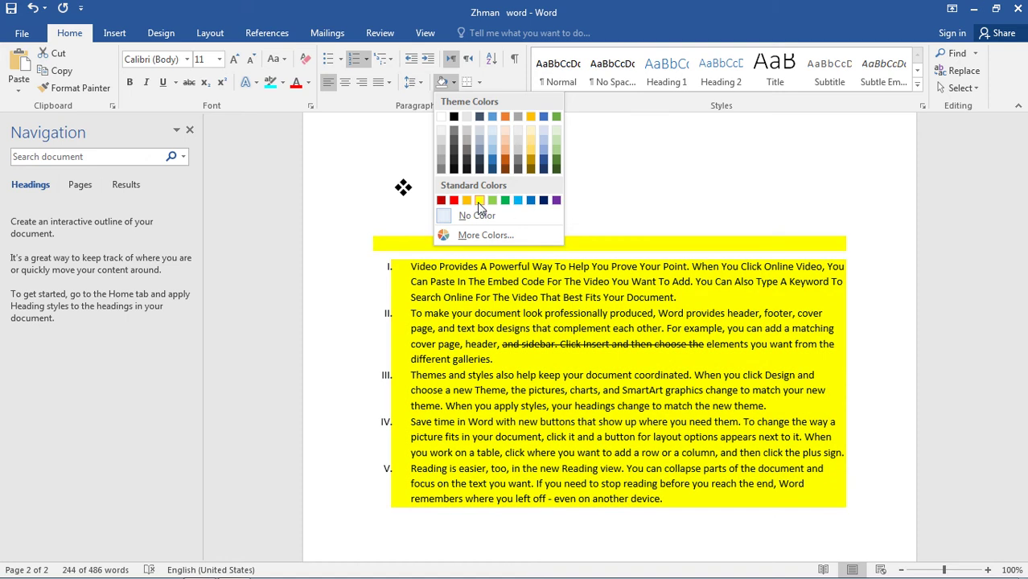
left_click(477, 202)
left_click(738, 214)
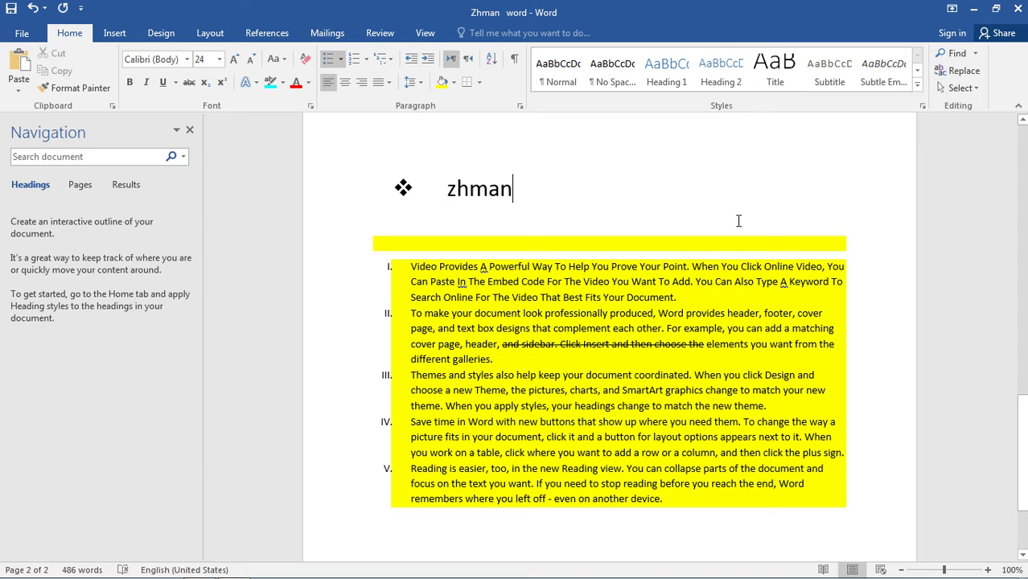
Apply light blue paragraph shading to the "zhman" line and deselect it.
scroll(739, 213, "down", 2)
scroll(592, 266, "up", 3)
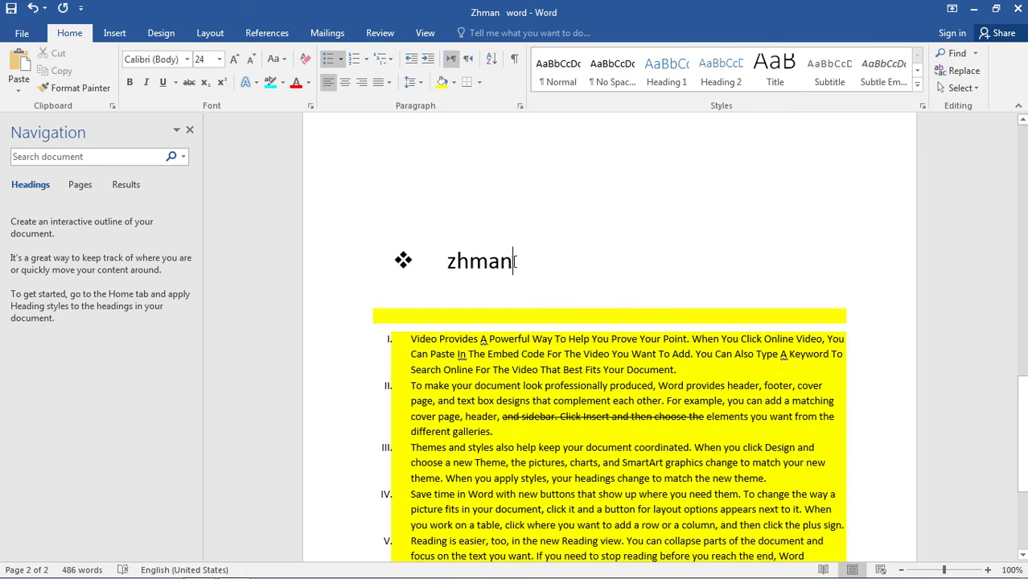
left_click_drag(515, 267, 403, 256)
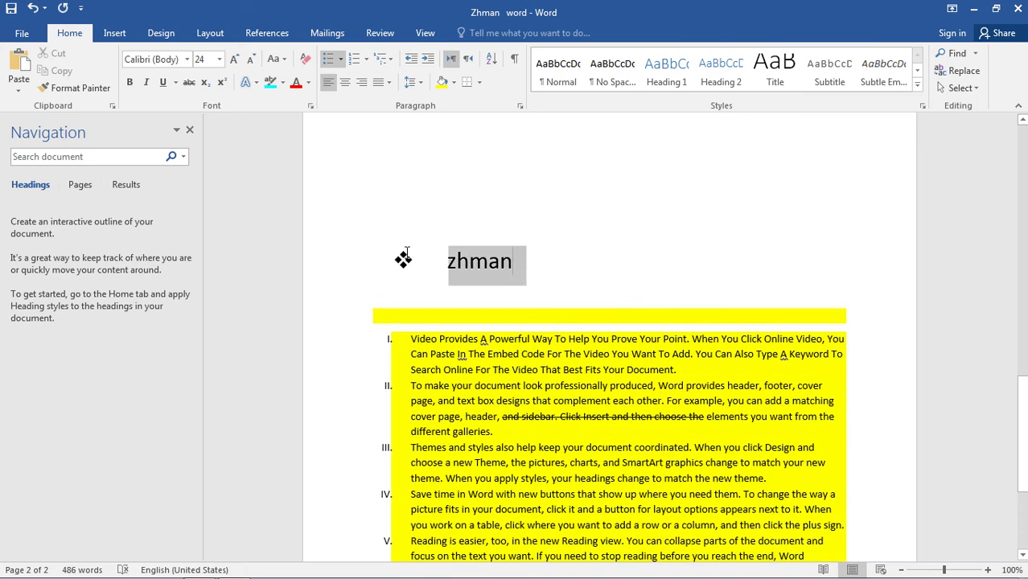
left_click(455, 84)
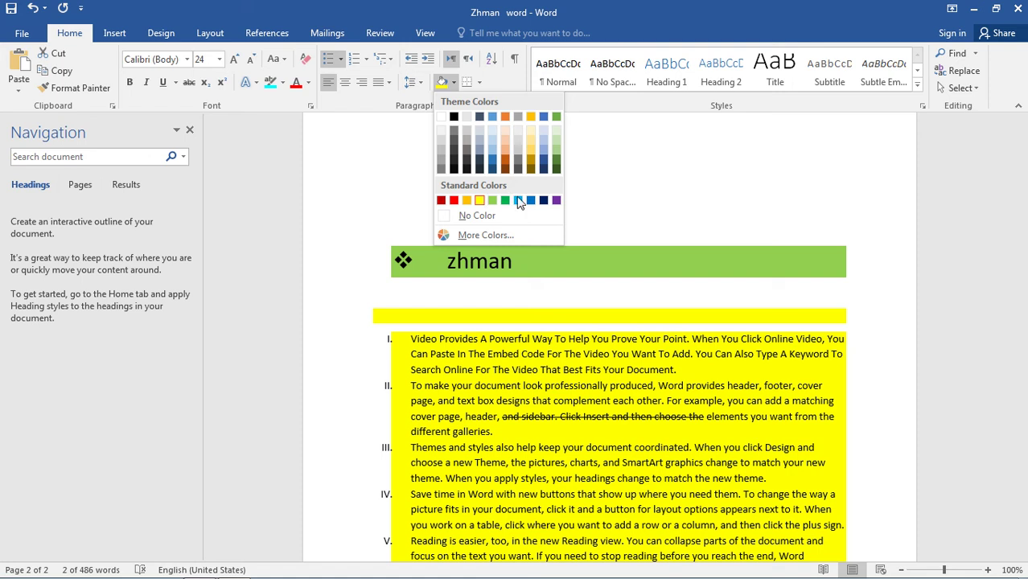
left_click(530, 200)
left_click(725, 302)
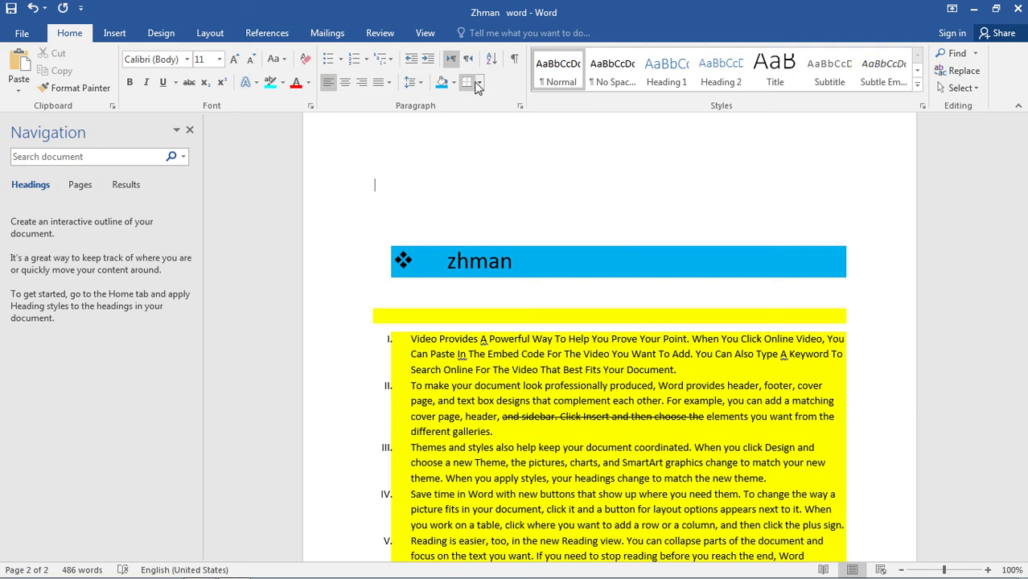
Add All Borders to everything from the "zhman" line through the end of the Roman-numeral list.
scroll(571, 314, "down", 2)
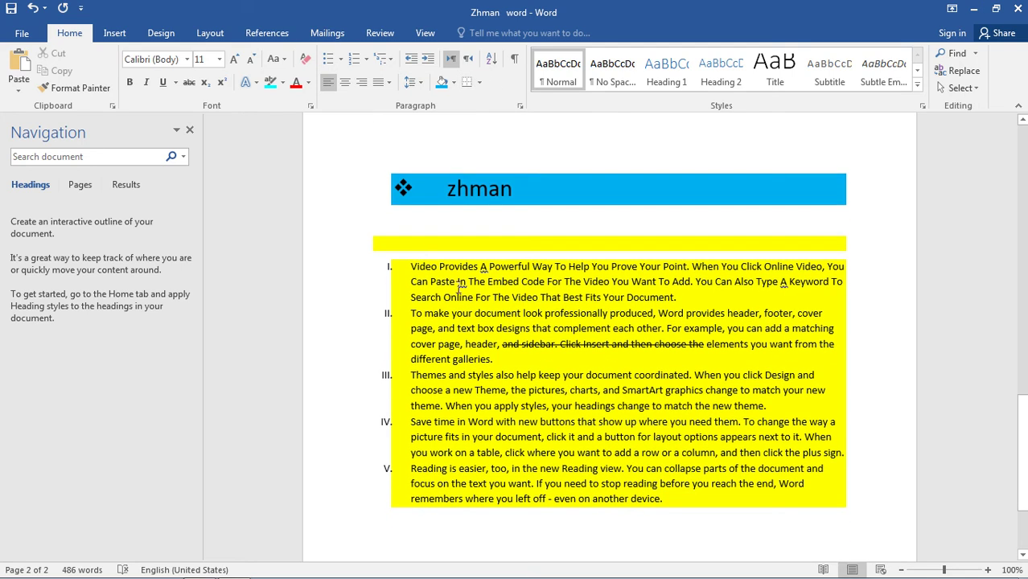
left_click_drag(696, 505, 403, 207)
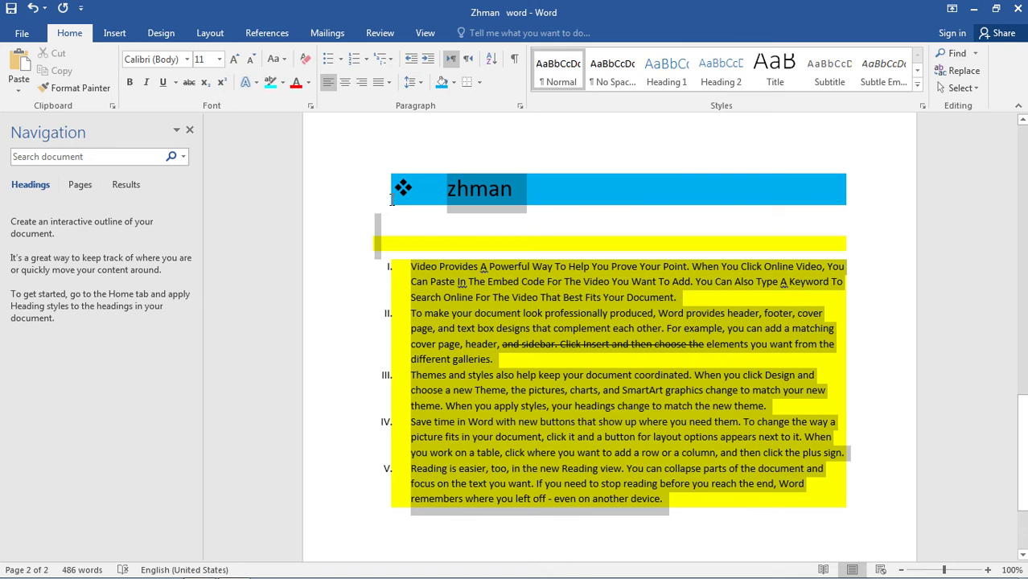
left_click(479, 82)
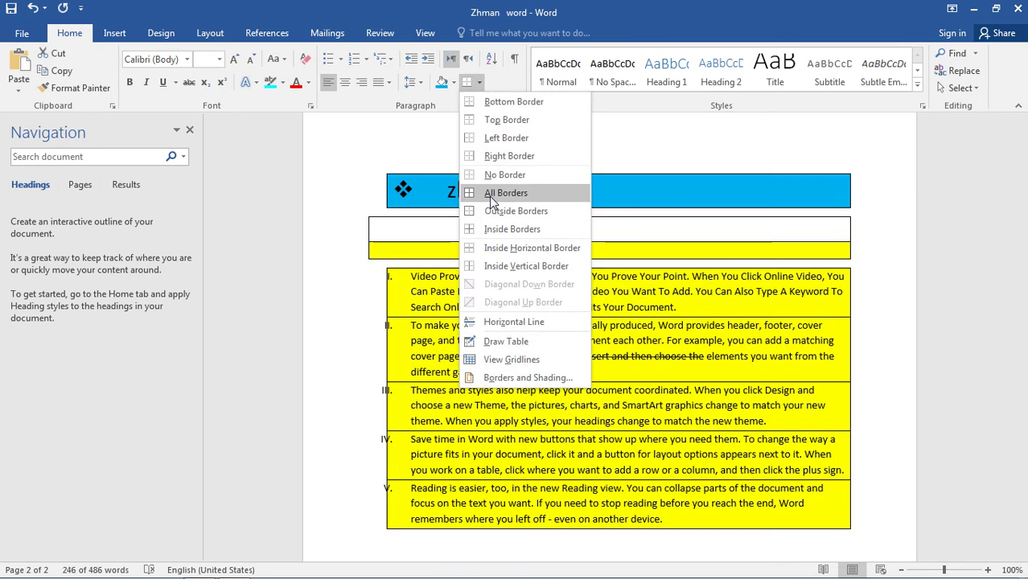
left_click(489, 196)
left_click(855, 247)
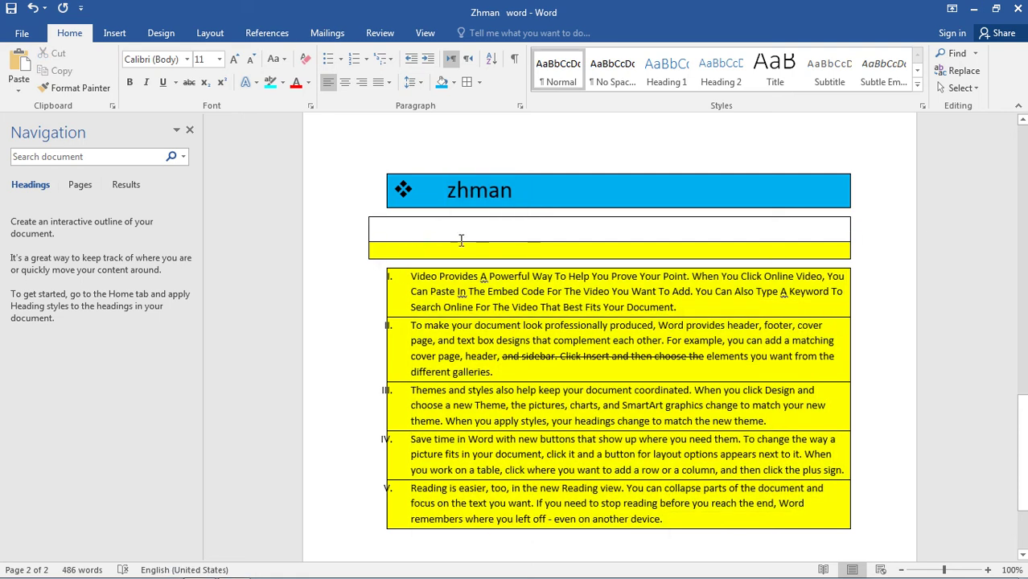
Toggle off the bottom border of the yellow blank line above the Roman-numeral list.
scroll(594, 327, "down", 2)
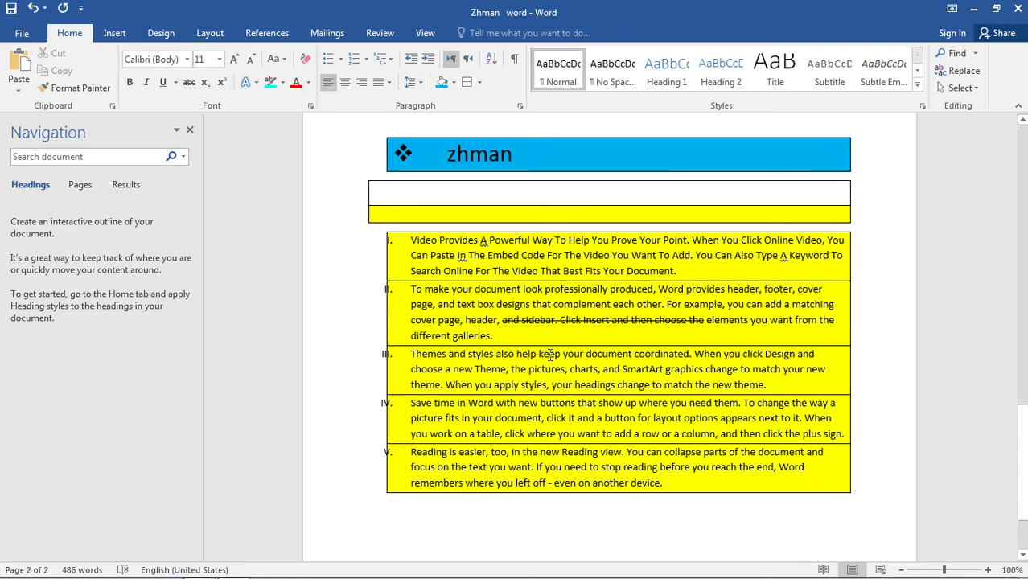
left_click(479, 83)
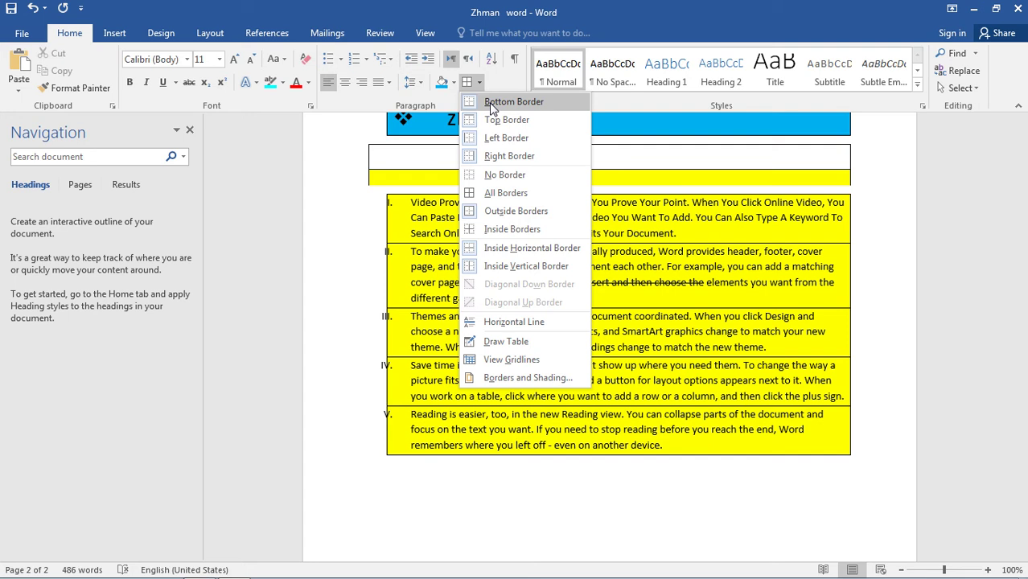
left_click(490, 103)
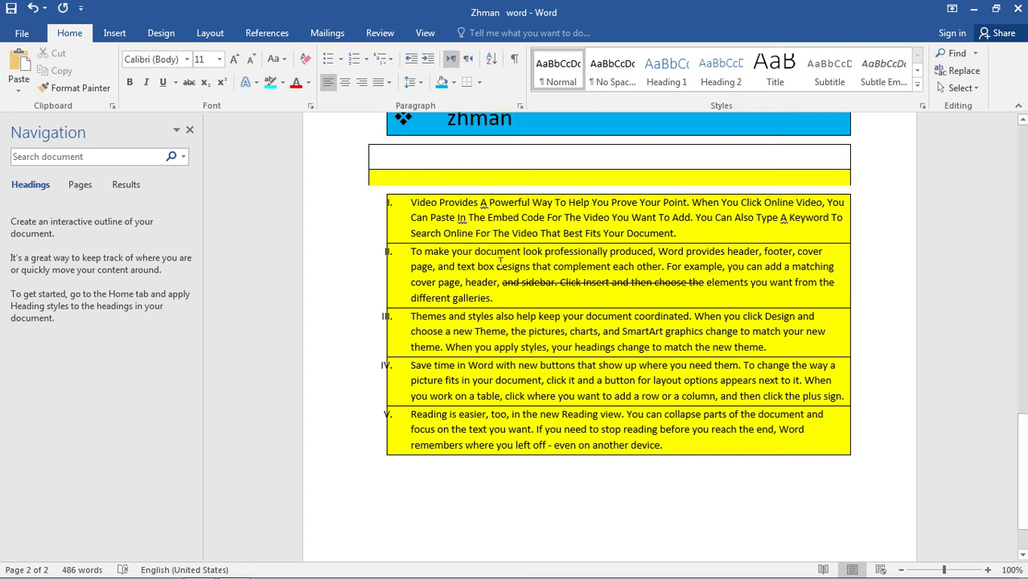
Select the "zhman" line through the end of the list, toggle its bottom border, and deselect the block.
left_click_drag(699, 444, 475, 121)
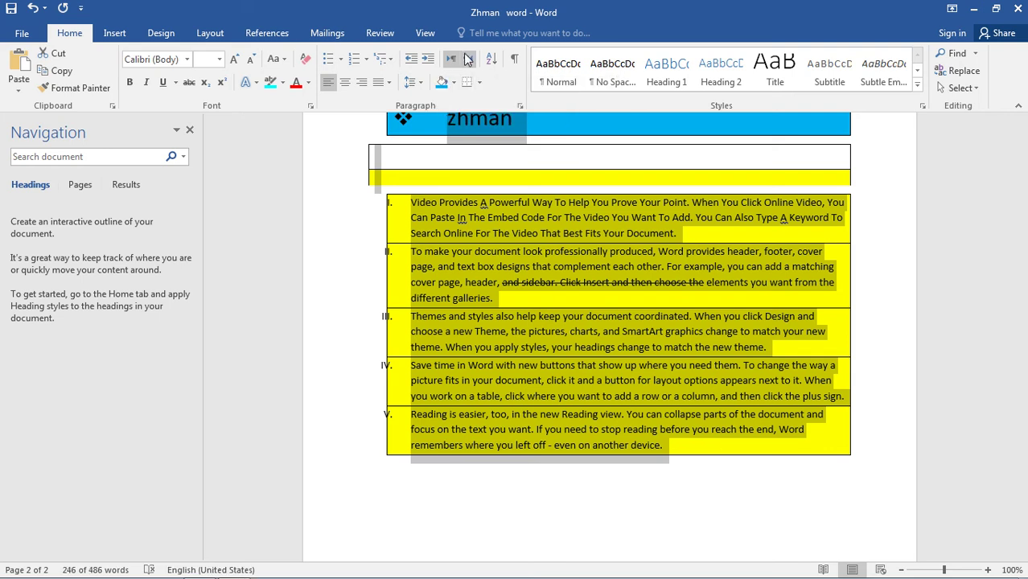
left_click(478, 83)
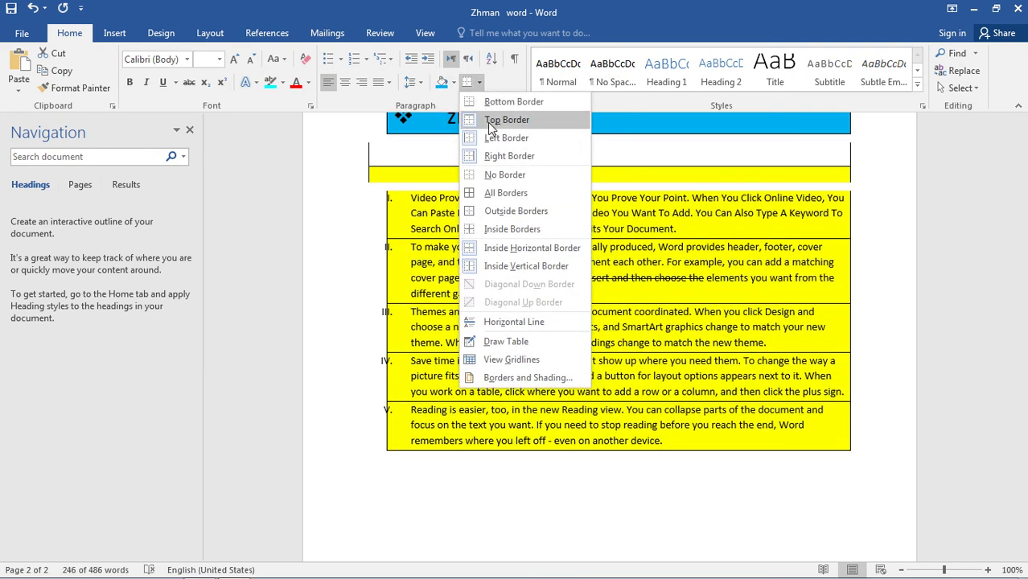
left_click(491, 103)
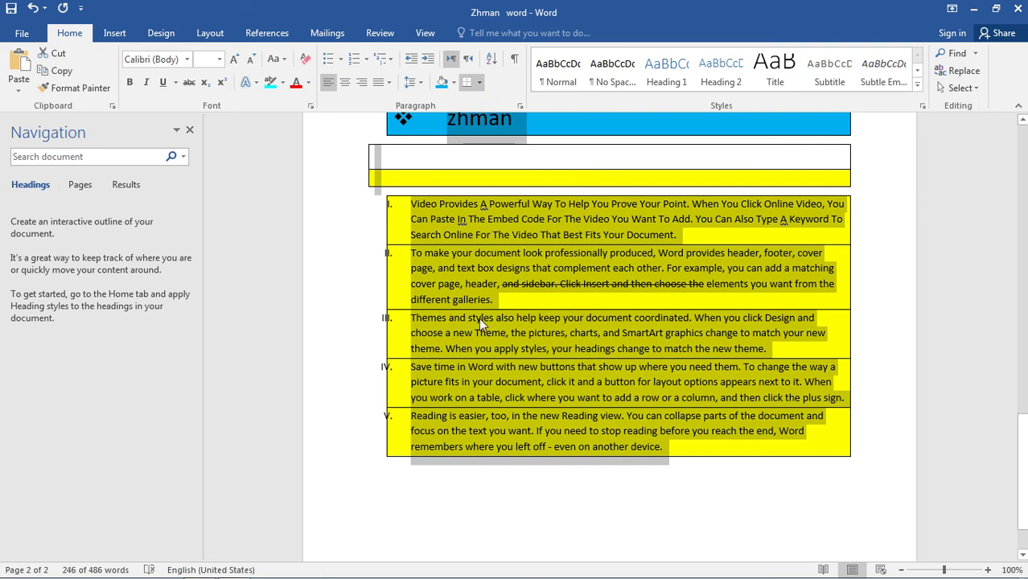
left_click(329, 286)
scroll(329, 287, "up", 3)
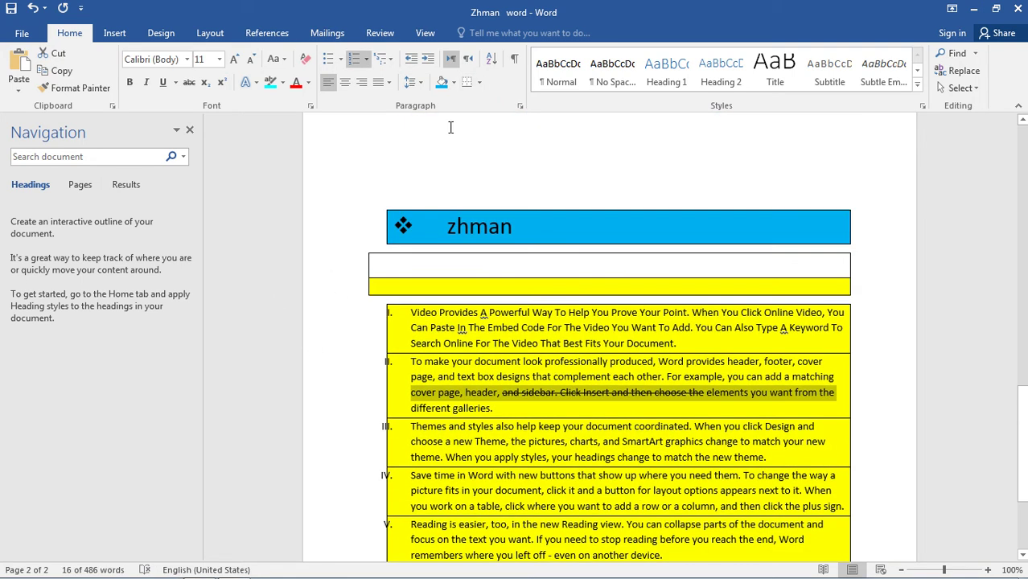
Undo the border changes made to the "zhman" line and the list.
left_click(32, 8)
left_click(32, 8)
left_click(32, 9)
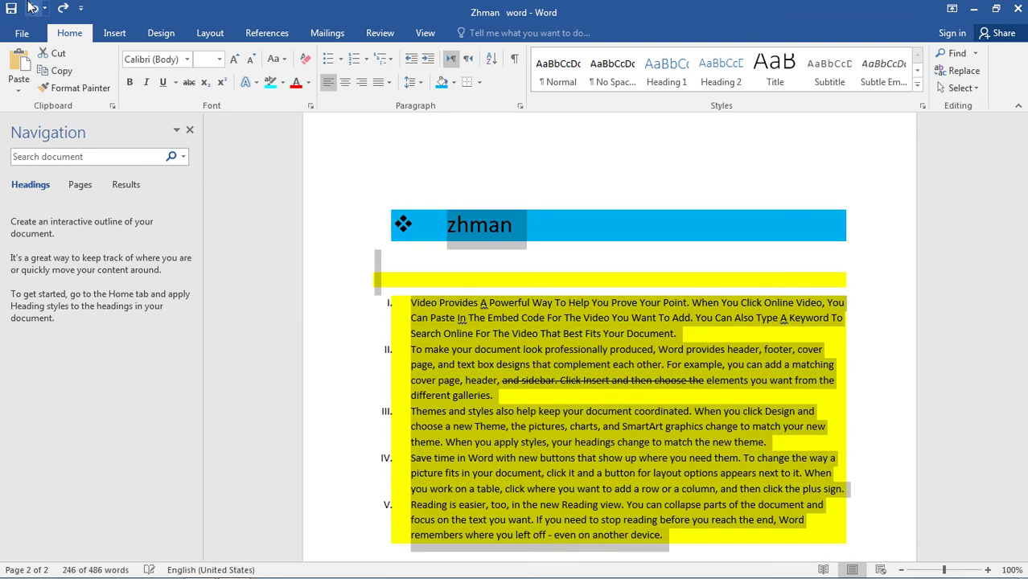
Apply only a bottom border to the "zhman" line, the blank lines and the Roman-numeral list.
left_click(480, 82)
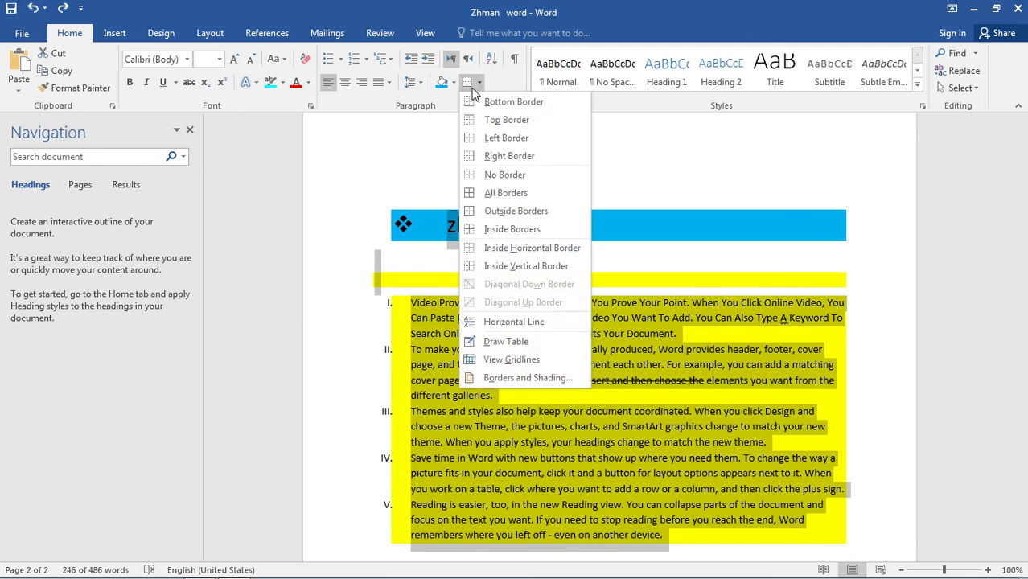
left_click(475, 100)
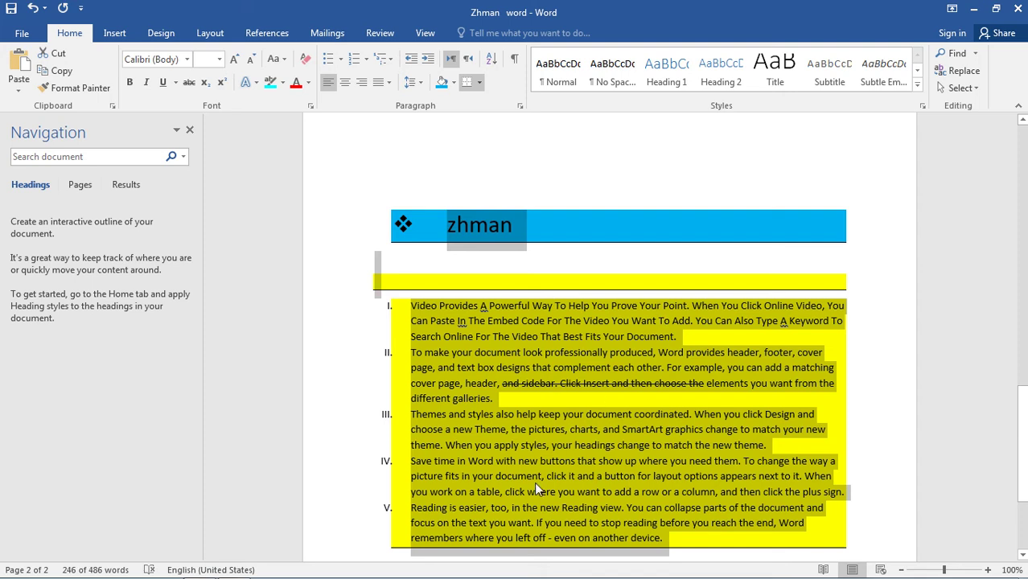
left_click(322, 383)
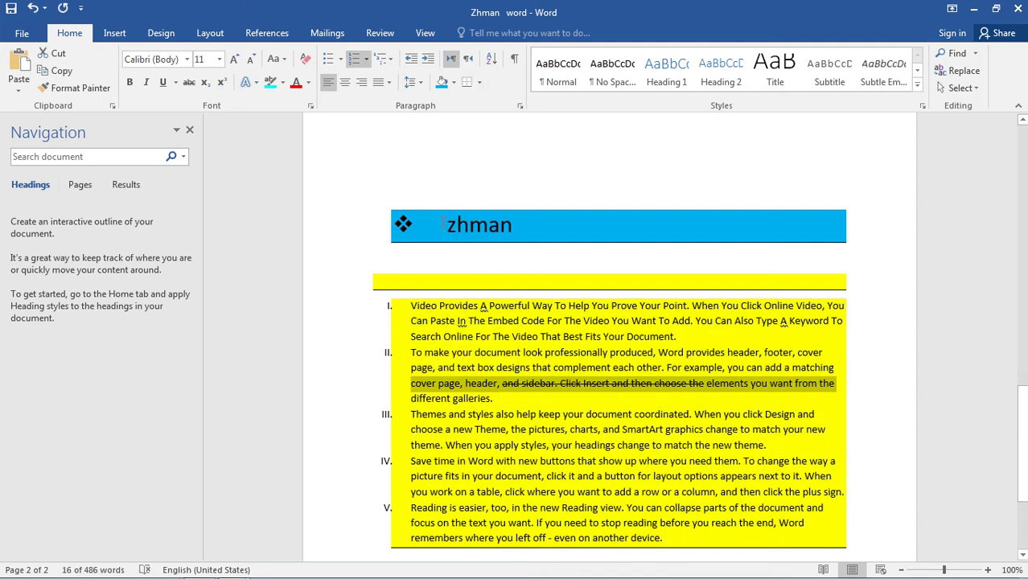
Draw a table around the "zhman" line and list with Draw Table, and split it into two columns with a vertical line.
left_click_drag(696, 541, 434, 233)
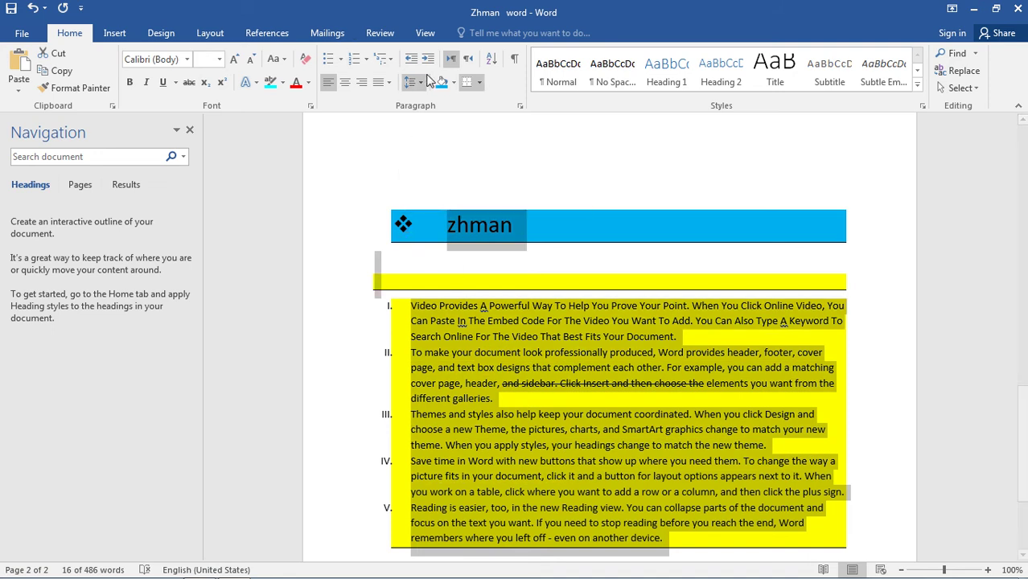
left_click(483, 83)
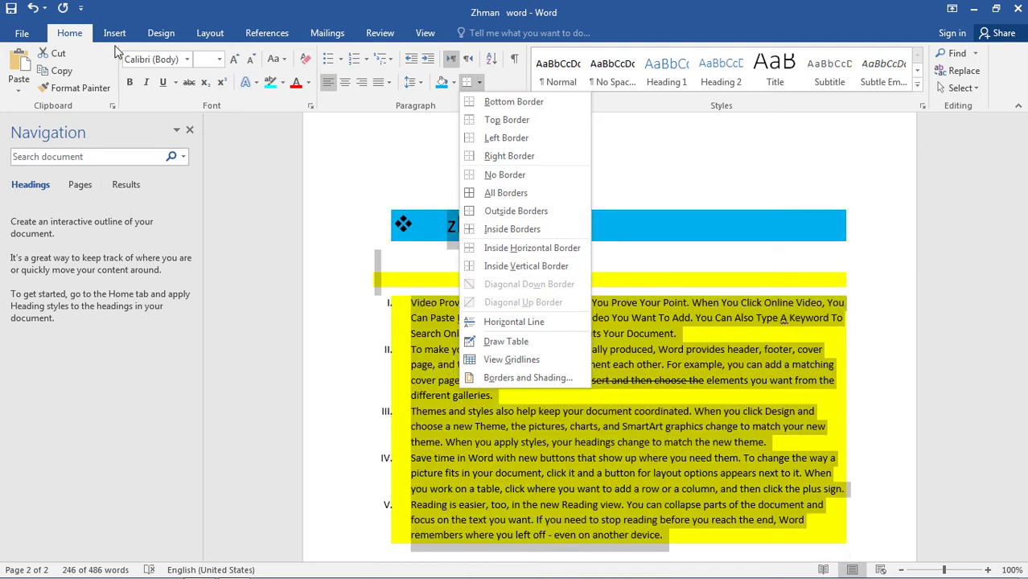
left_click(509, 342)
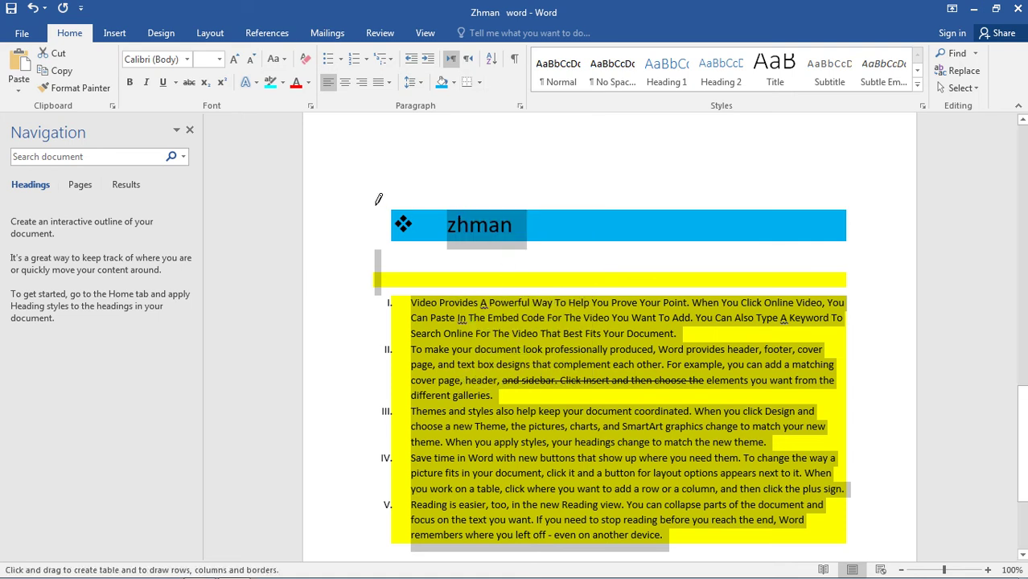
mouse_move(345, 176)
left_mouse_down()
mouse_move(787, 204)
mouse_move(881, 558)
mouse_move(863, 474)
mouse_move(879, 443)
left_mouse_up()
scroll(809, 387, "up", 1)
left_click_drag(533, 202, 542, 532)
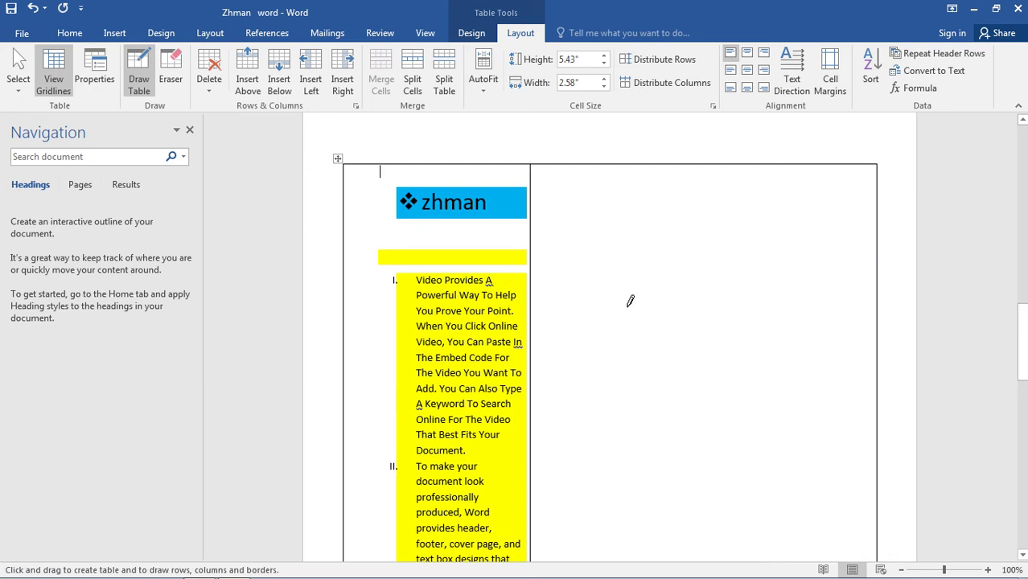
Look over the drawn table across its pages, and undo the table and the blue and yellow shading.
scroll(529, 417, "down", 15)
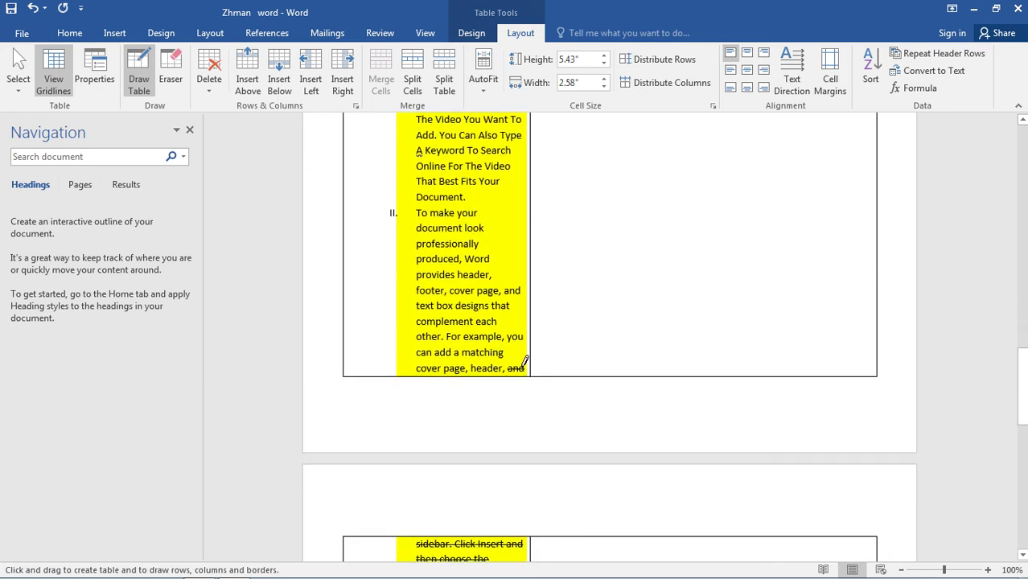
scroll(504, 384, "down", 6)
scroll(495, 354, "up", 20)
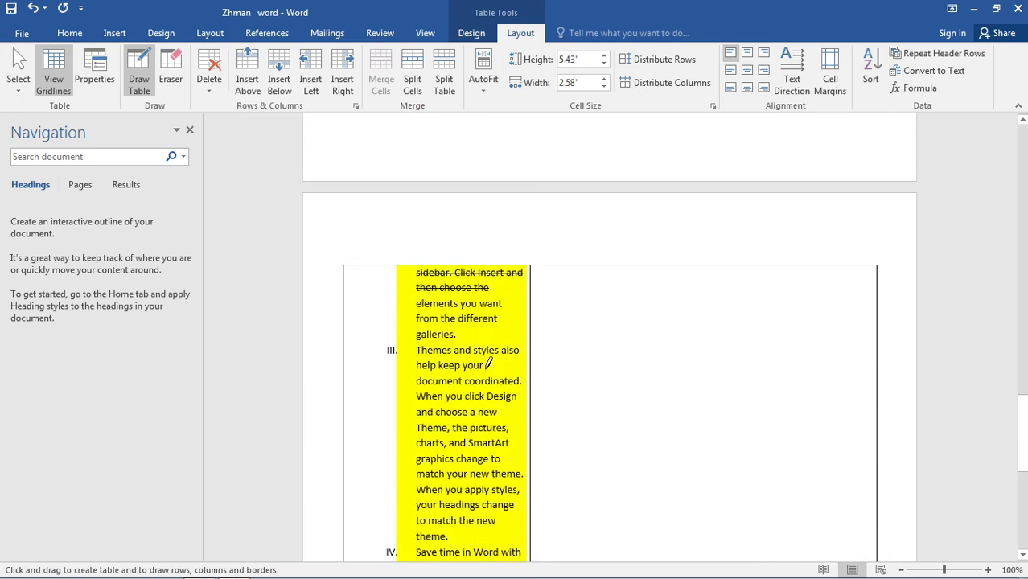
scroll(489, 334, "up", 5)
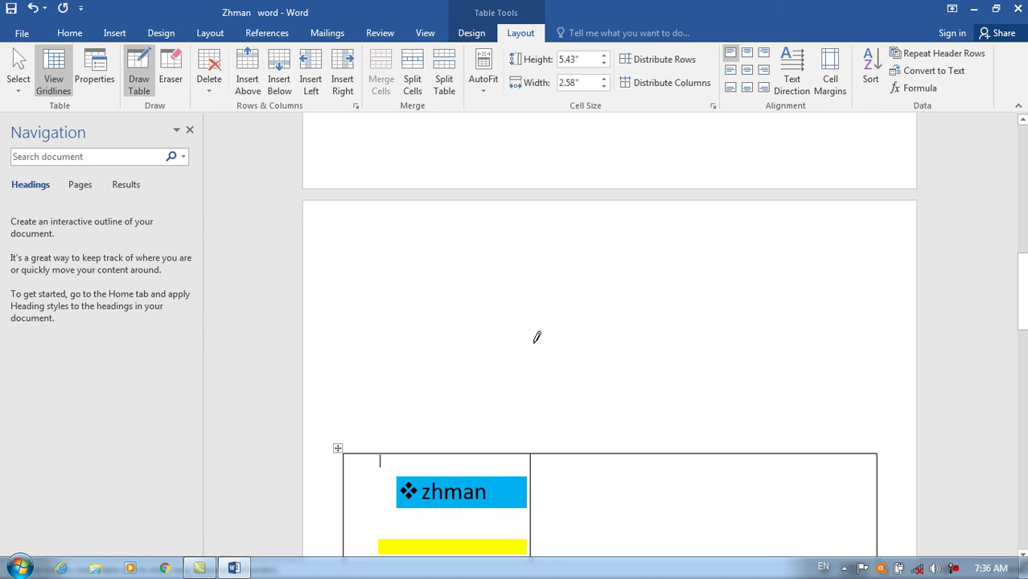
left_click(31, 8)
left_click(30, 8)
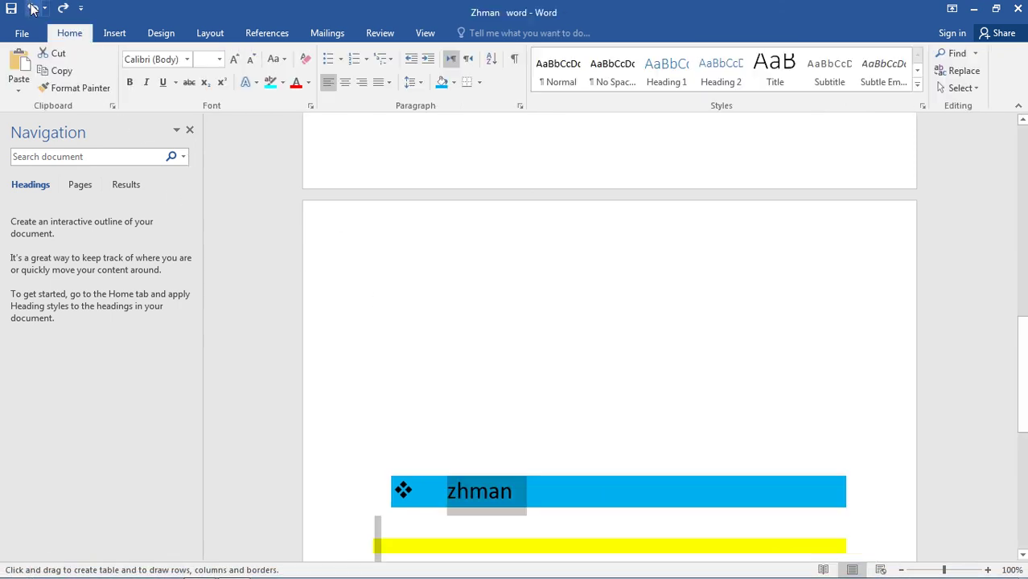
left_click(30, 8)
left_click(30, 8)
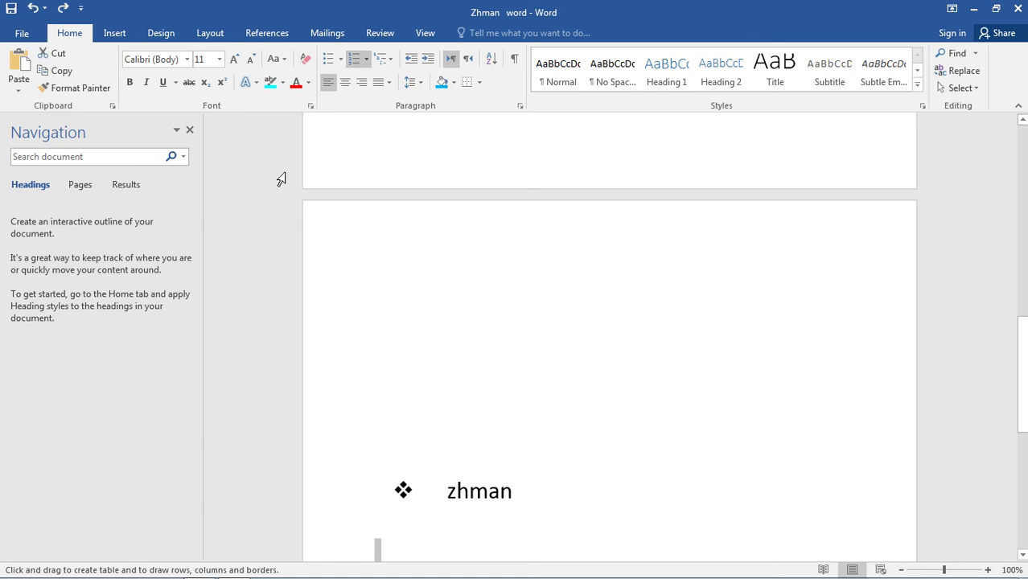
scroll(326, 193, "up", 5)
scroll(307, 174, "down", 8)
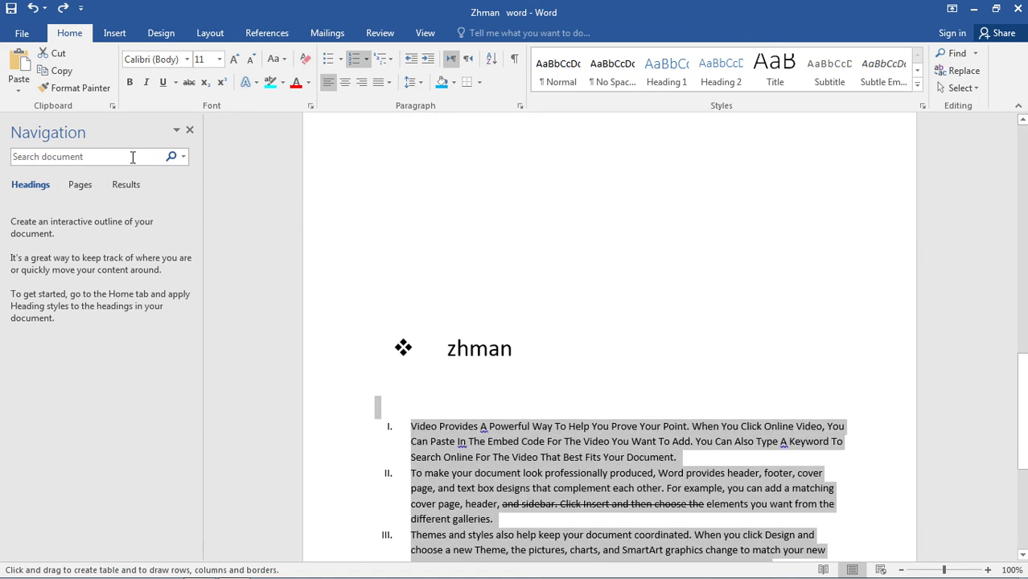
scroll(585, 336, "down", 5)
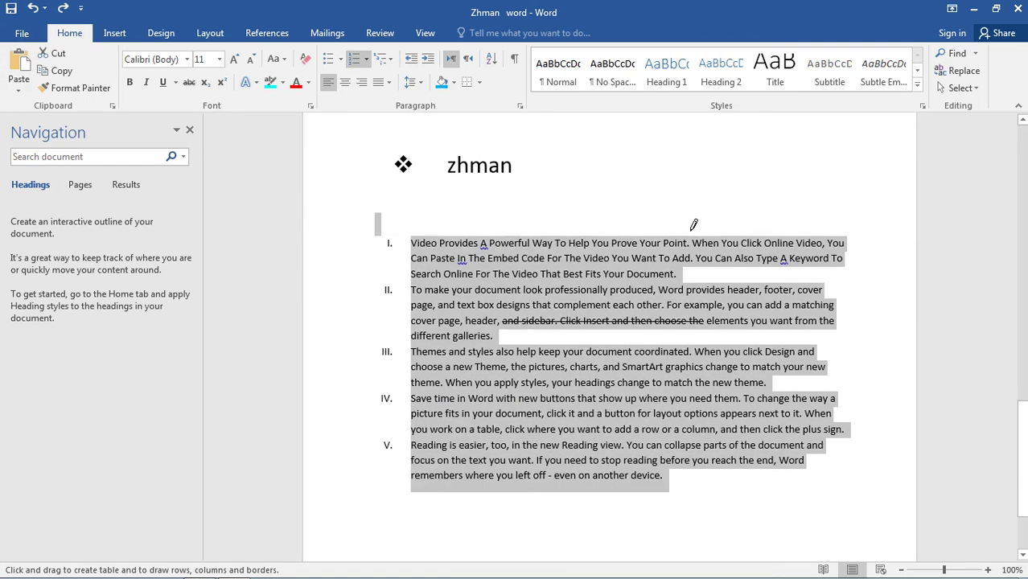
Draw a table about 4.1" by 0.98" above the "zhman" line, with a vertical divider about 0.57" in and a horizontal divider across the wider column.
mouse_move(520, 146)
left_mouse_down()
mouse_move(673, 205)
mouse_move(770, 198)
mouse_move(818, 216)
left_mouse_up()
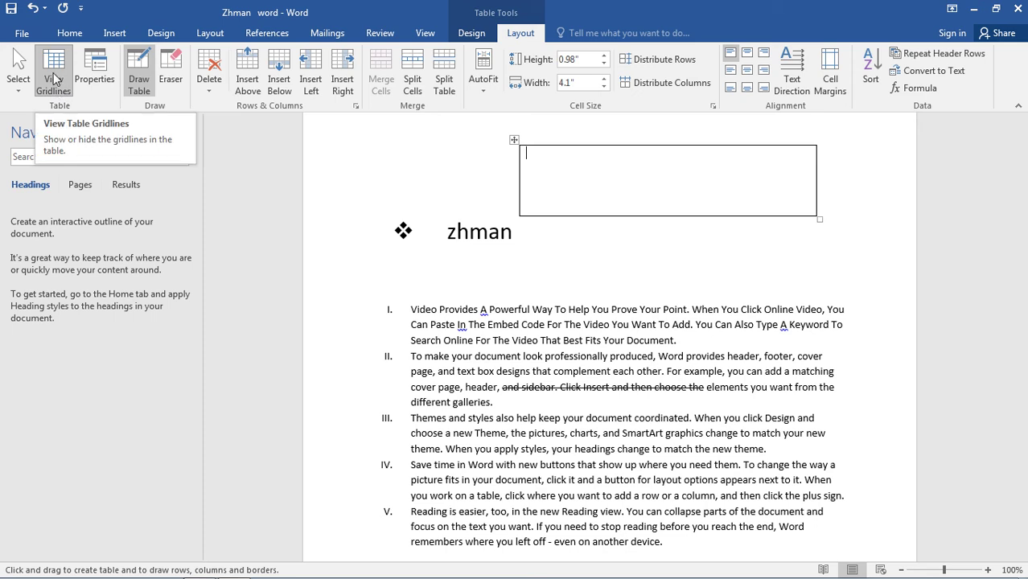
left_click_drag(563, 145, 562, 214)
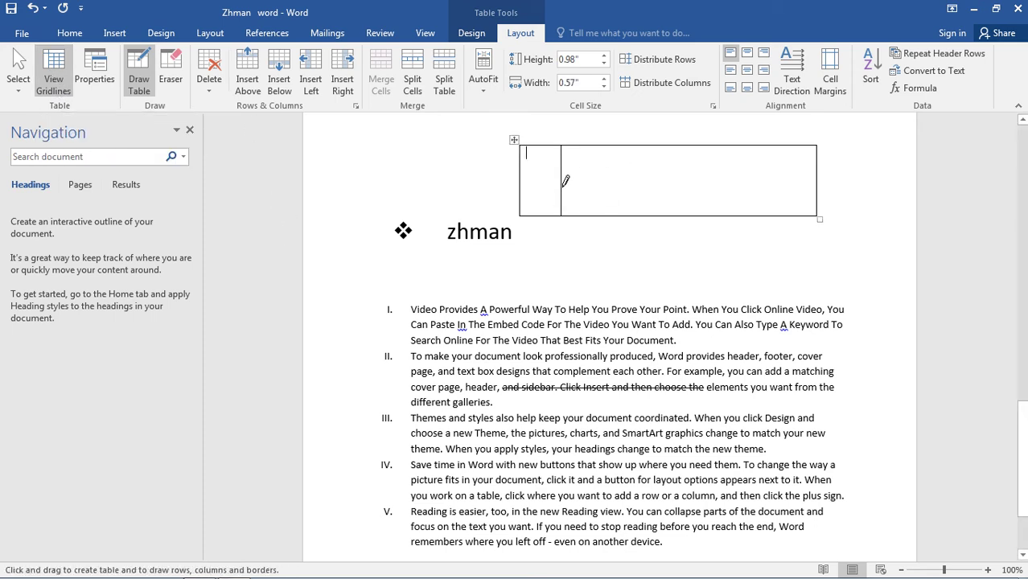
mouse_move(568, 174)
left_mouse_down()
mouse_move(687, 165)
mouse_move(814, 179)
left_mouse_up()
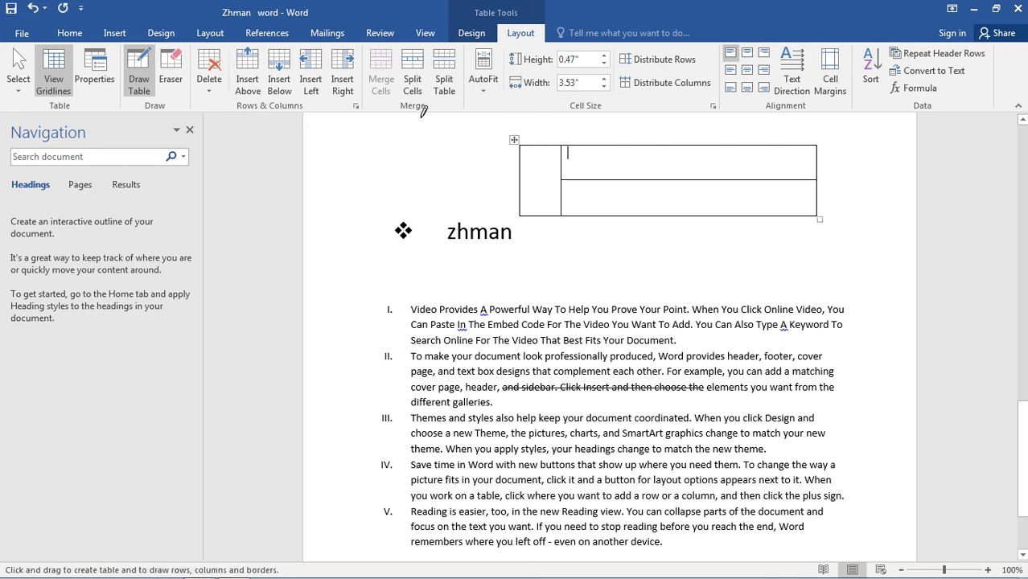
Erase the vertical divider and the top border of the wider column in the drawn table with the Table Eraser.
left_click(170, 68)
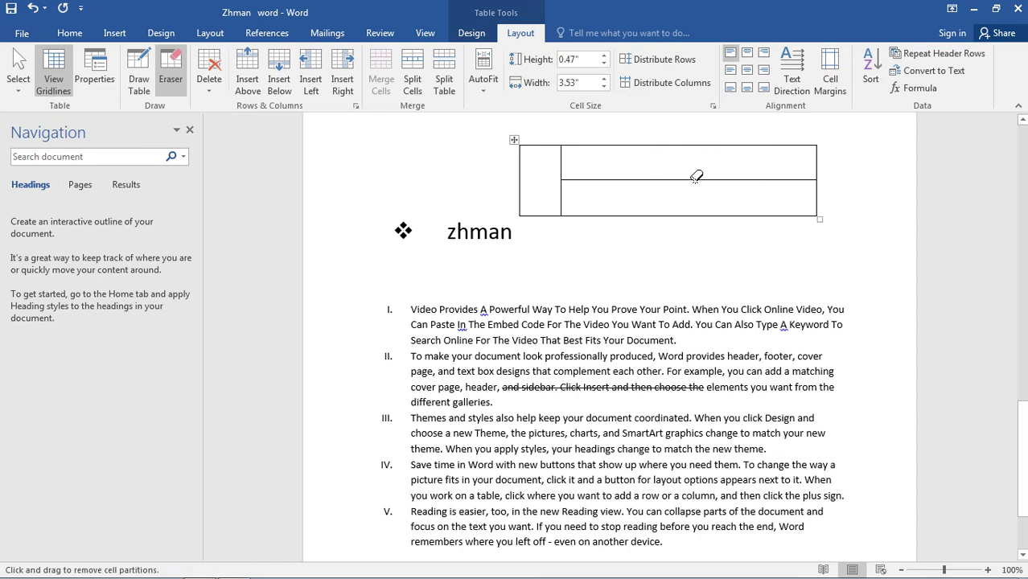
left_click(563, 159)
key("Escape")
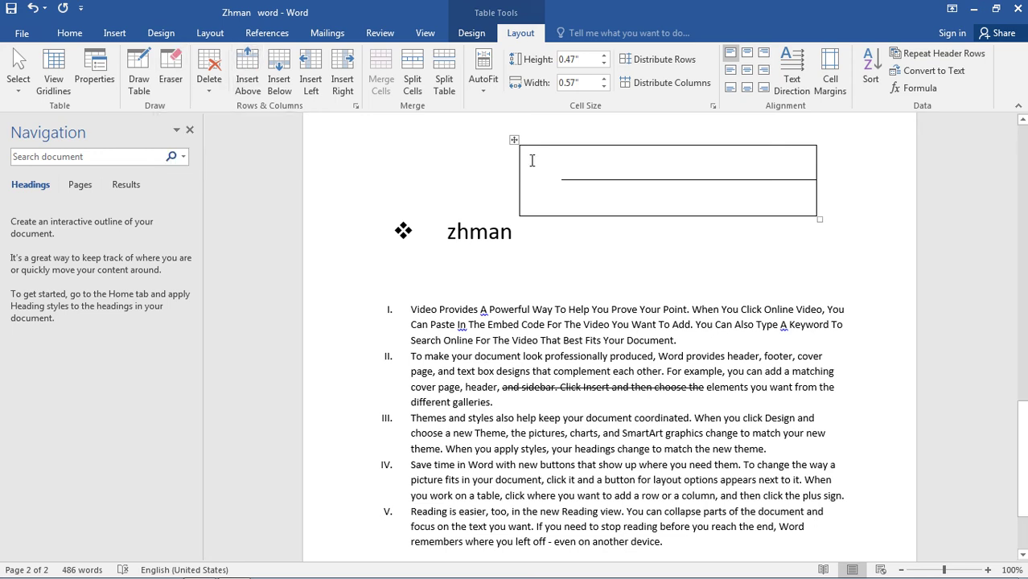
left_click(171, 76)
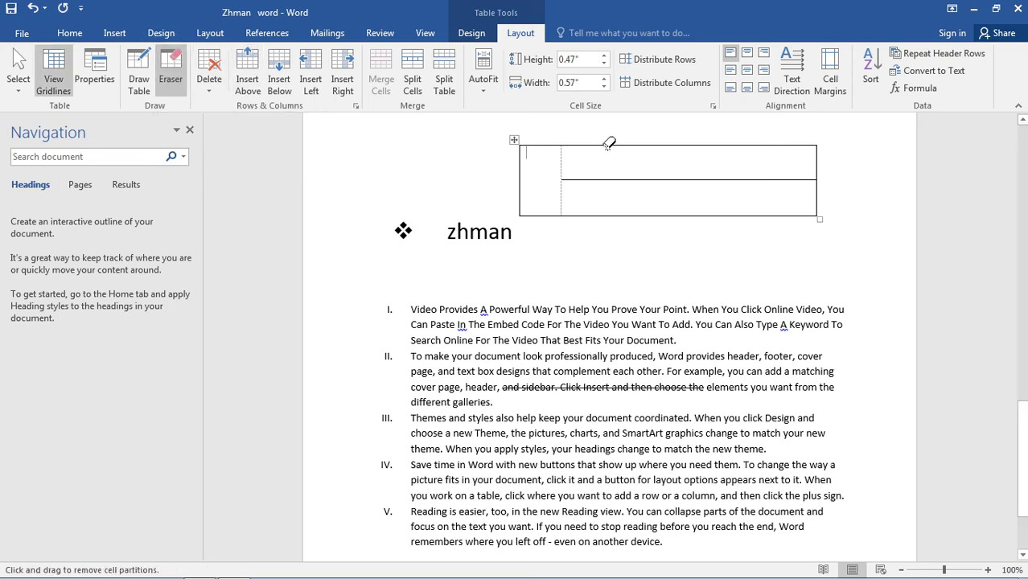
left_click(609, 146)
key("Escape")
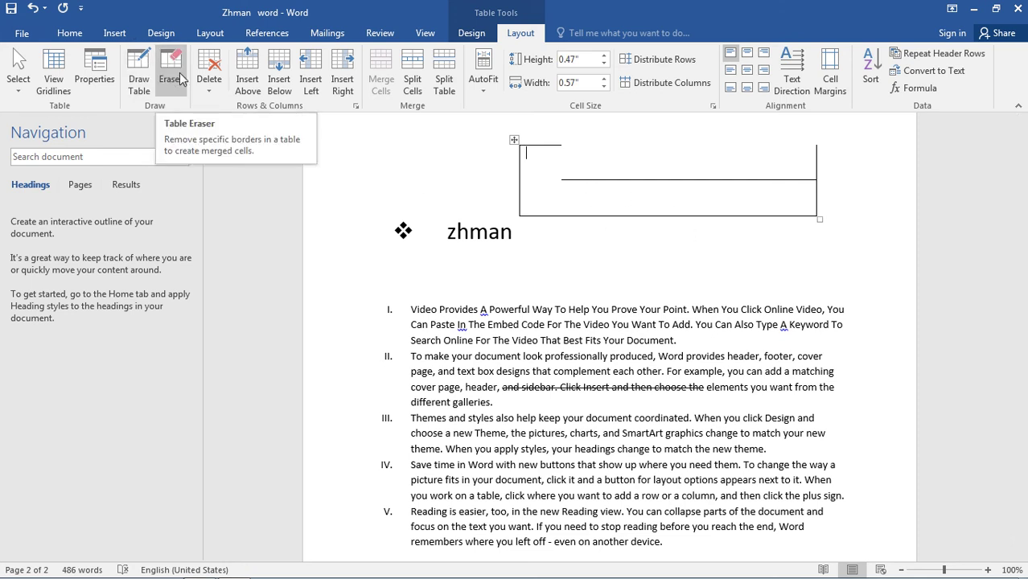
Delete the narrow first column of the table.
left_click(213, 80)
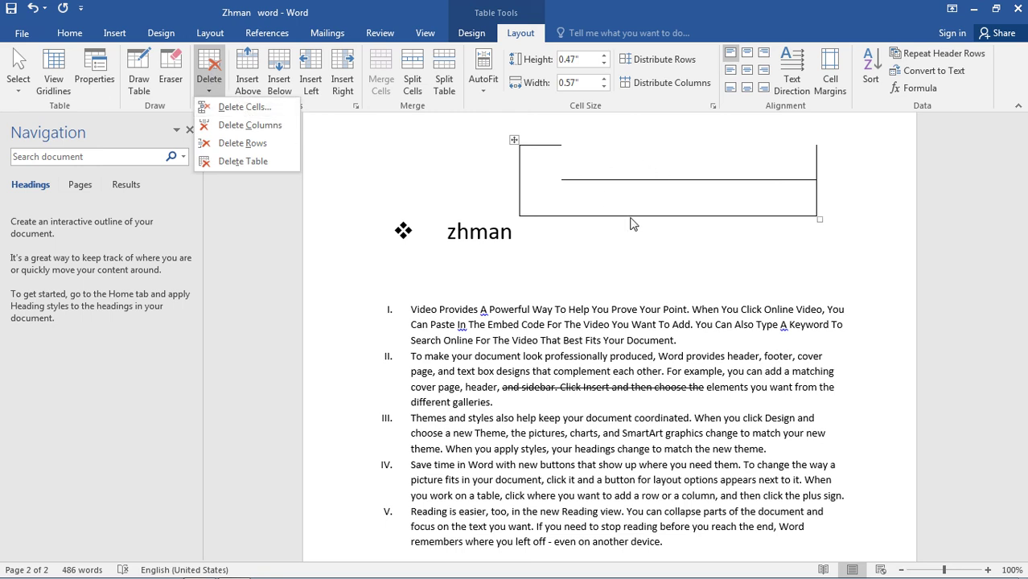
left_click(268, 126)
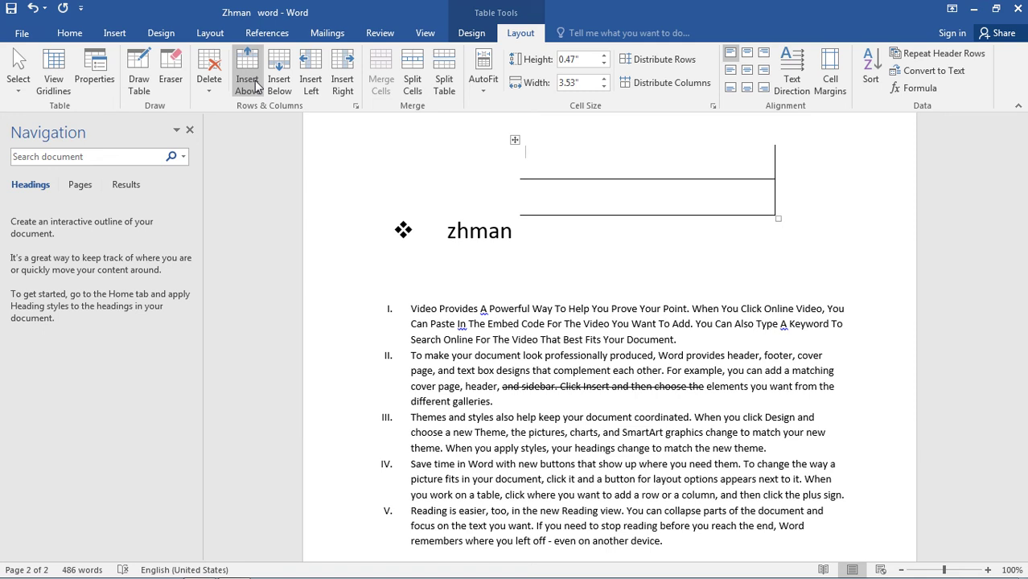
Insert a row above the table's last row and another row below the newly inserted one.
scroll(605, 192, "up", 3)
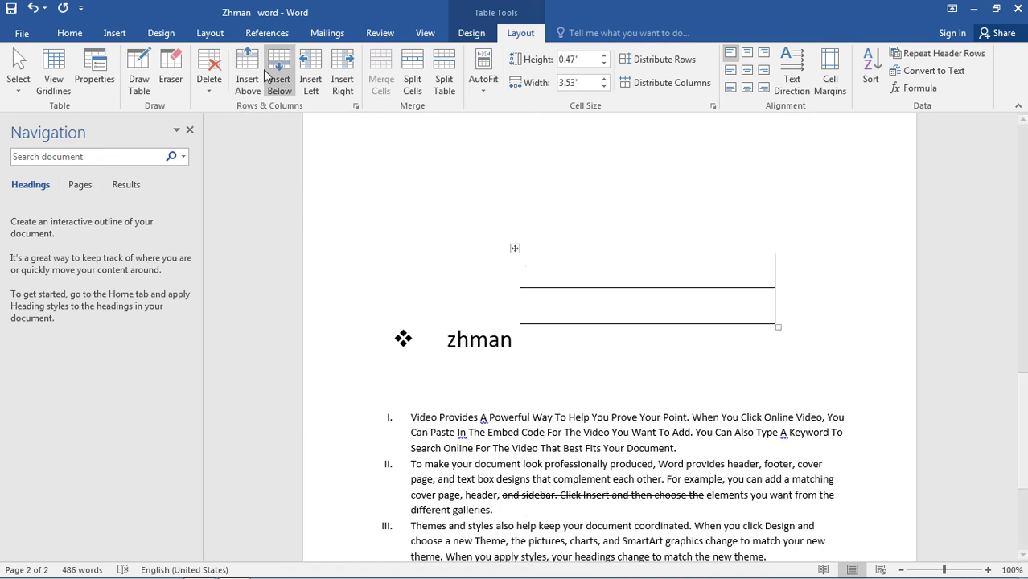
left_click(653, 298)
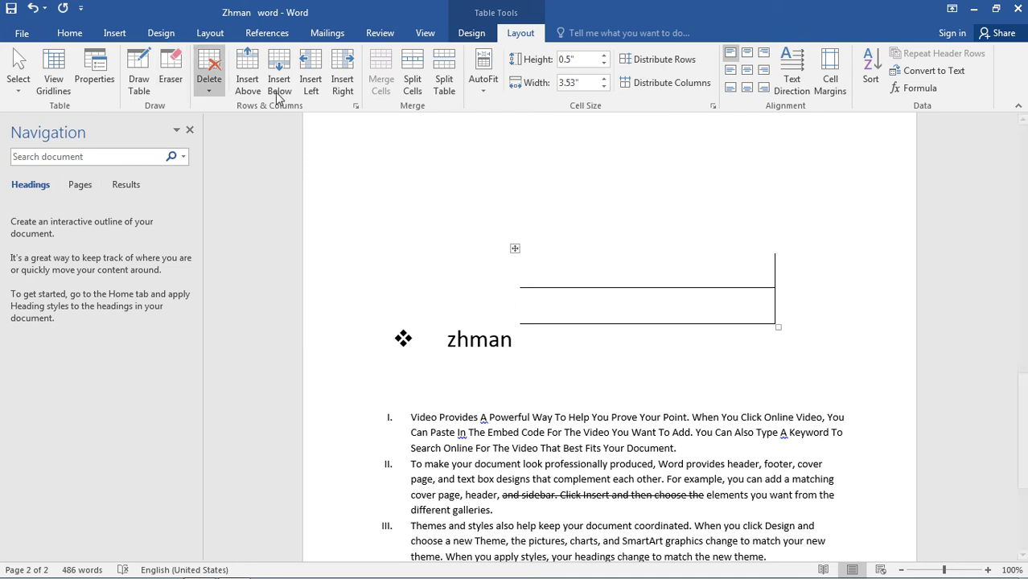
left_click(253, 70)
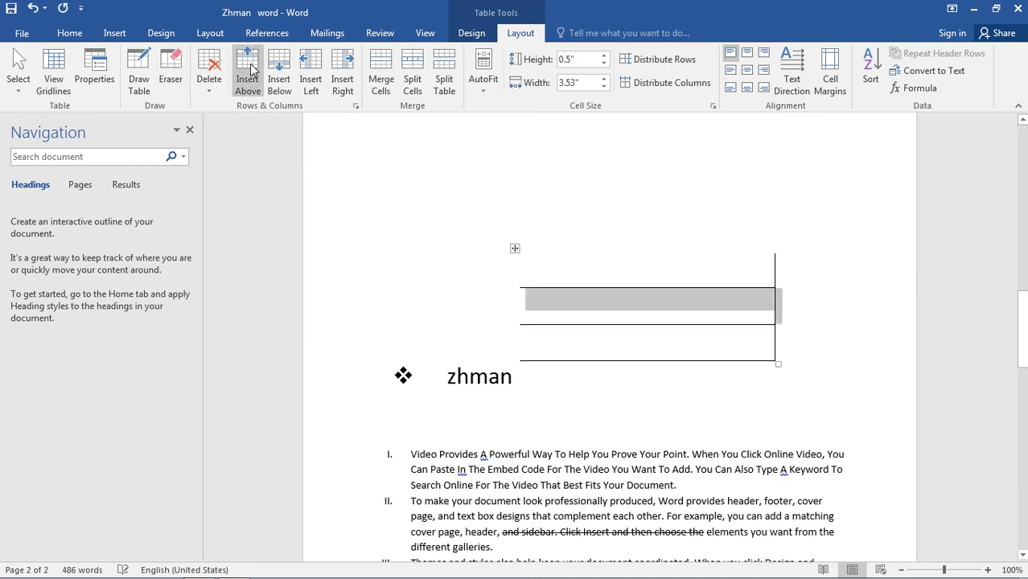
left_click(676, 312)
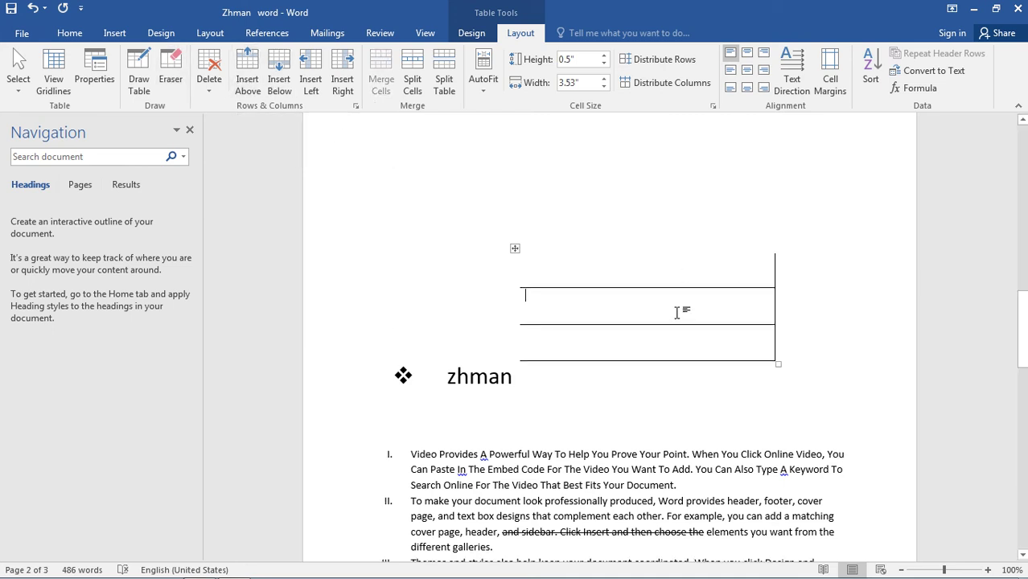
left_click(279, 79)
Insert a column to the left of the table's only column and undo the insertion.
left_click(664, 342)
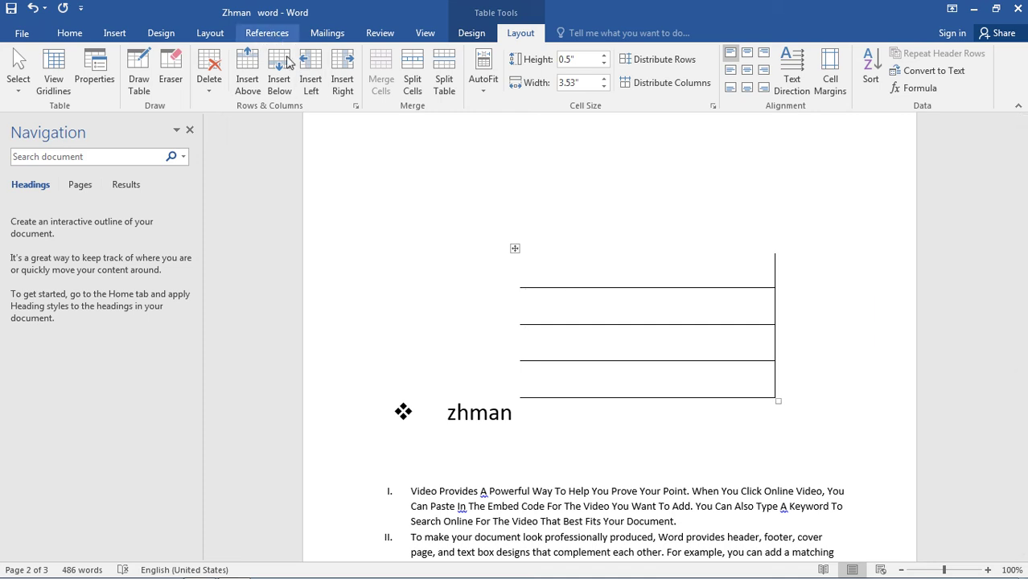
left_click(311, 79)
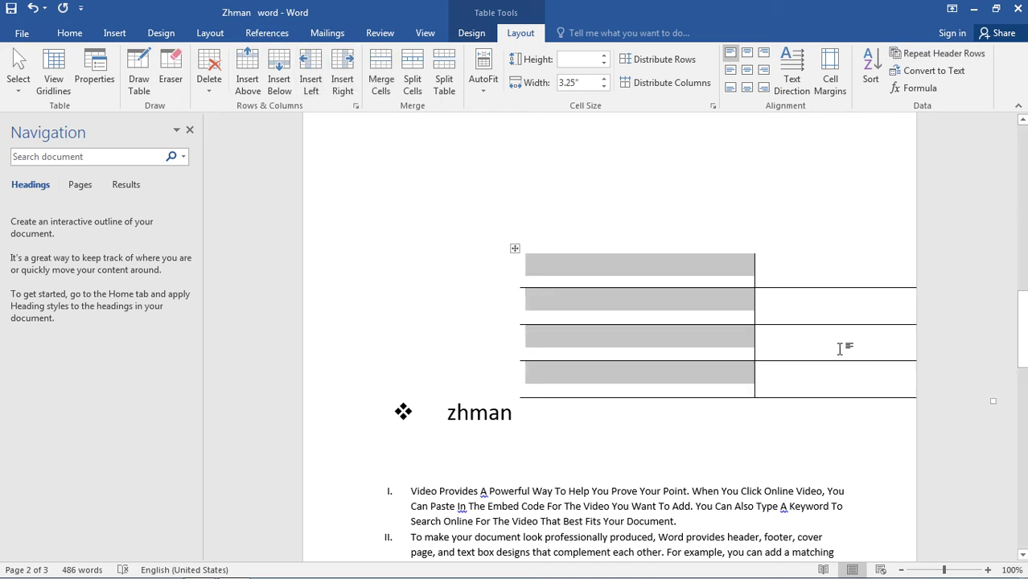
scroll(839, 349, "down", 2)
scroll(840, 344, "up", 4)
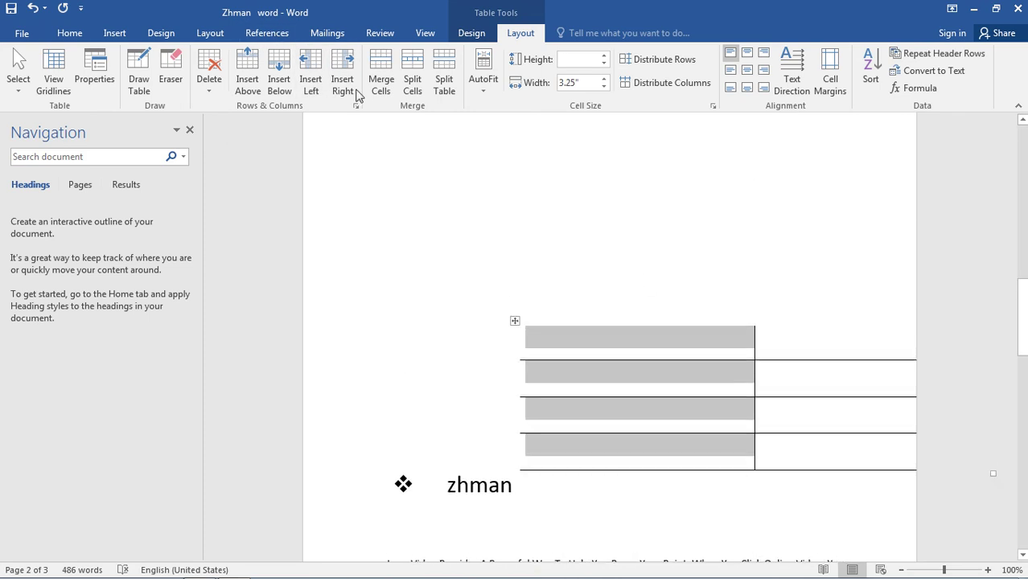
left_click(33, 8)
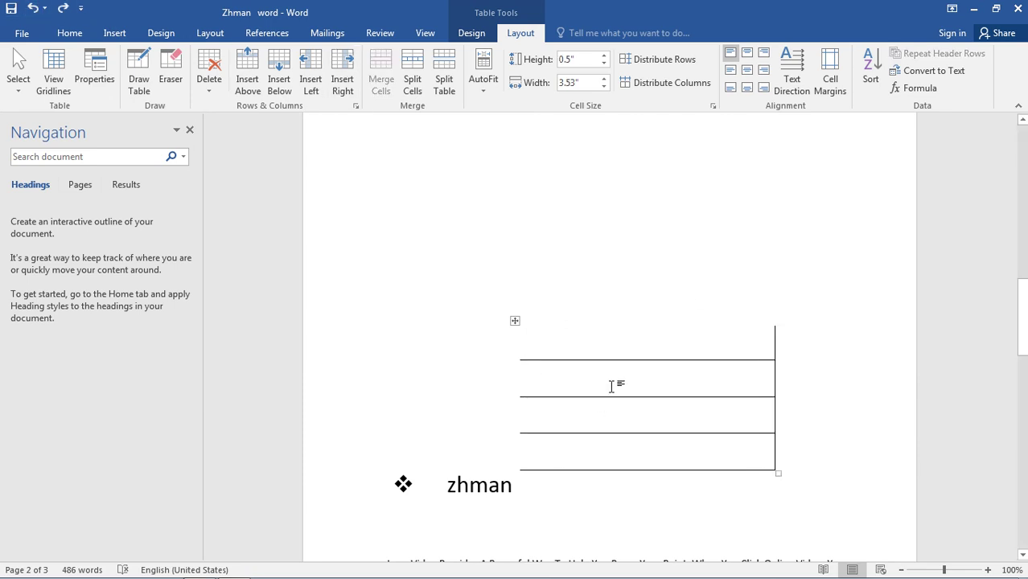
Insert a column to the right of the table's only column and undo the insertion.
left_click(338, 73)
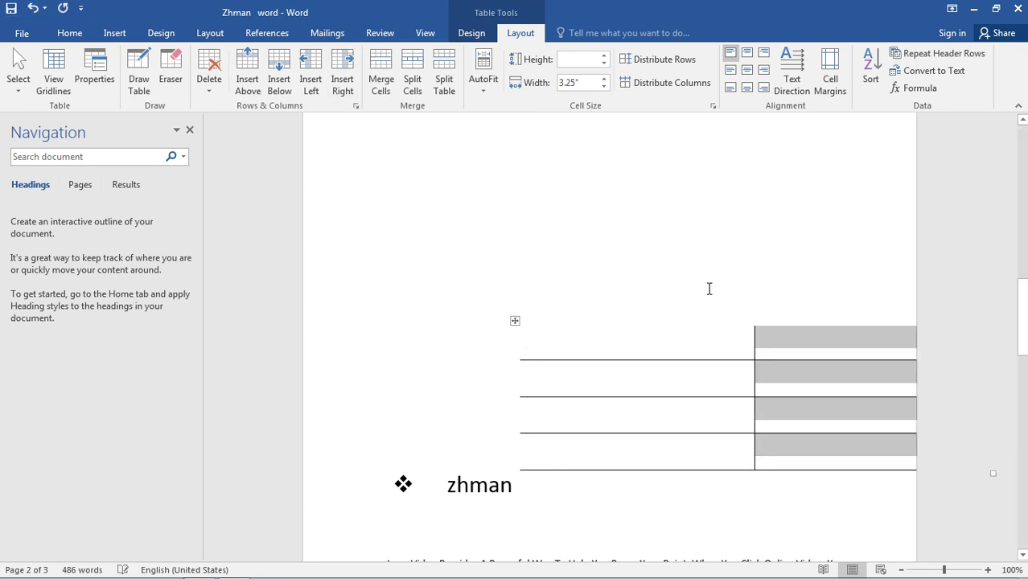
scroll(734, 363, "down", 3)
scroll(523, 274, "up", 2)
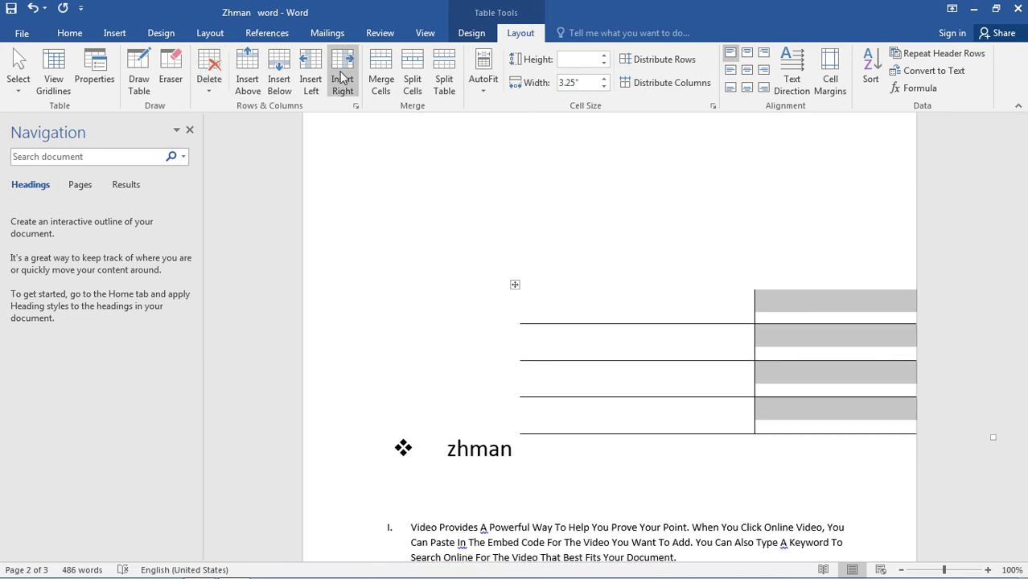
left_click(33, 8)
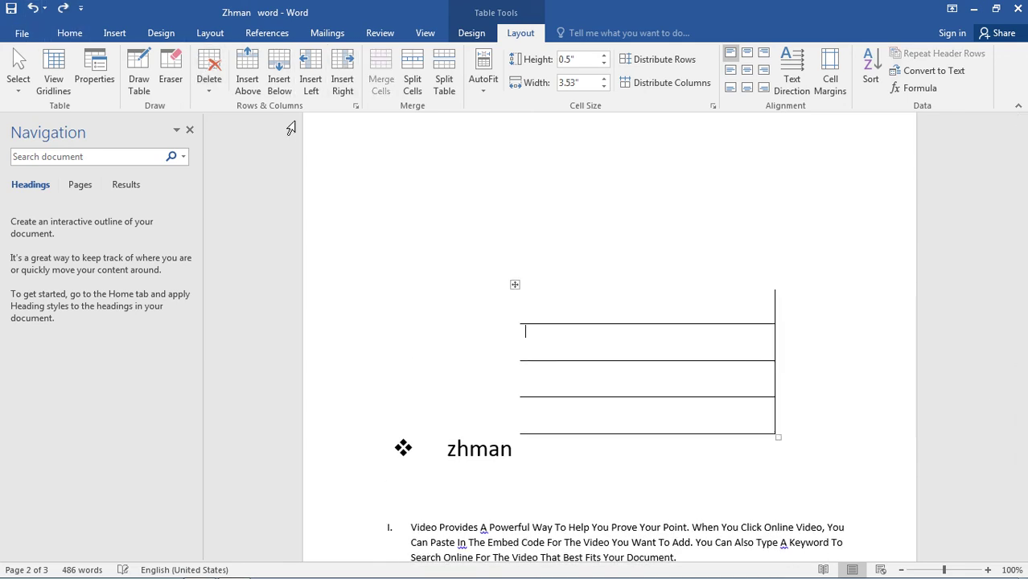
Split the second row's cell into 2 columns and 1 row, and merge the resulting cells back together.
left_click(412, 81)
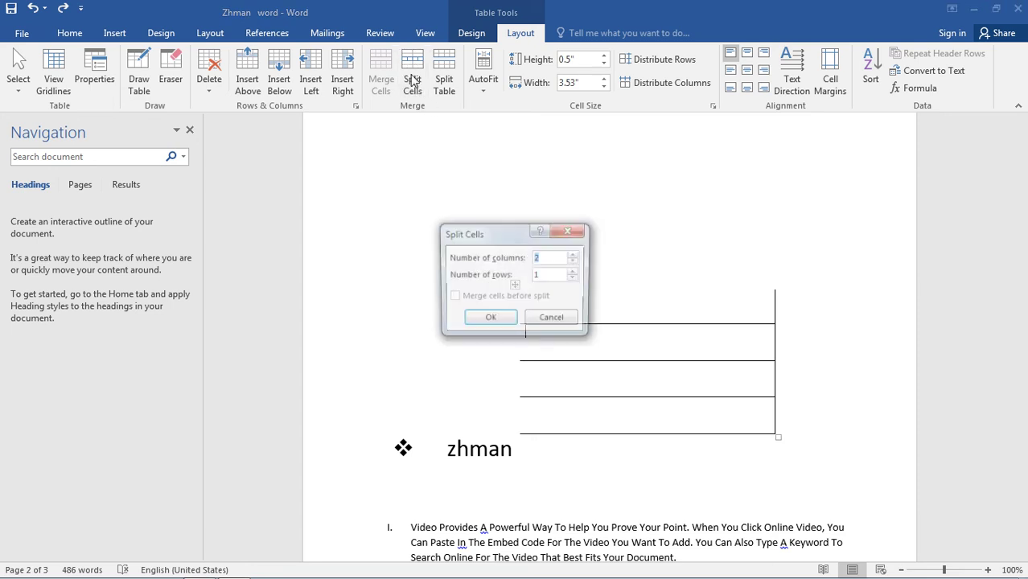
left_click(493, 318)
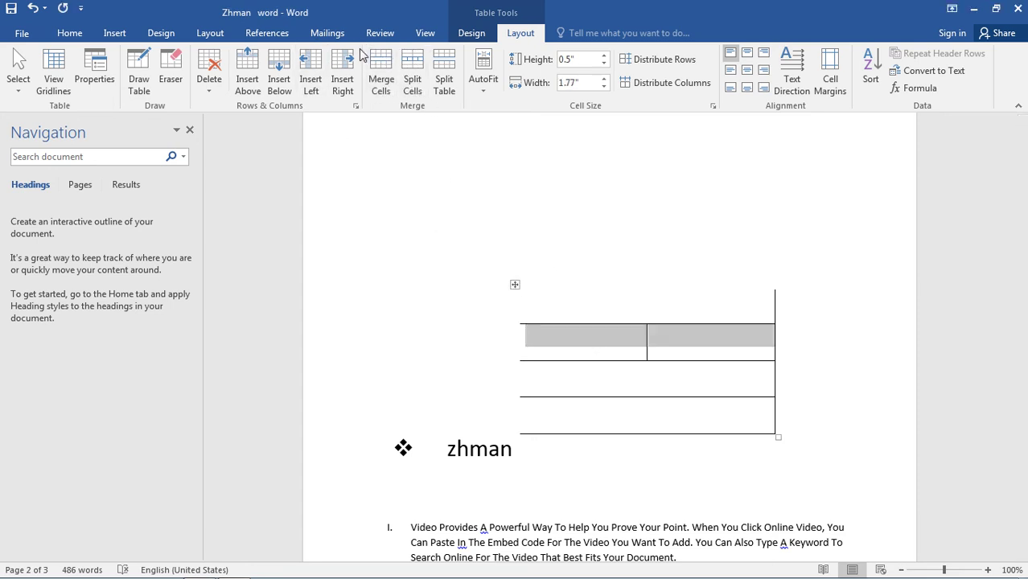
left_click(413, 79)
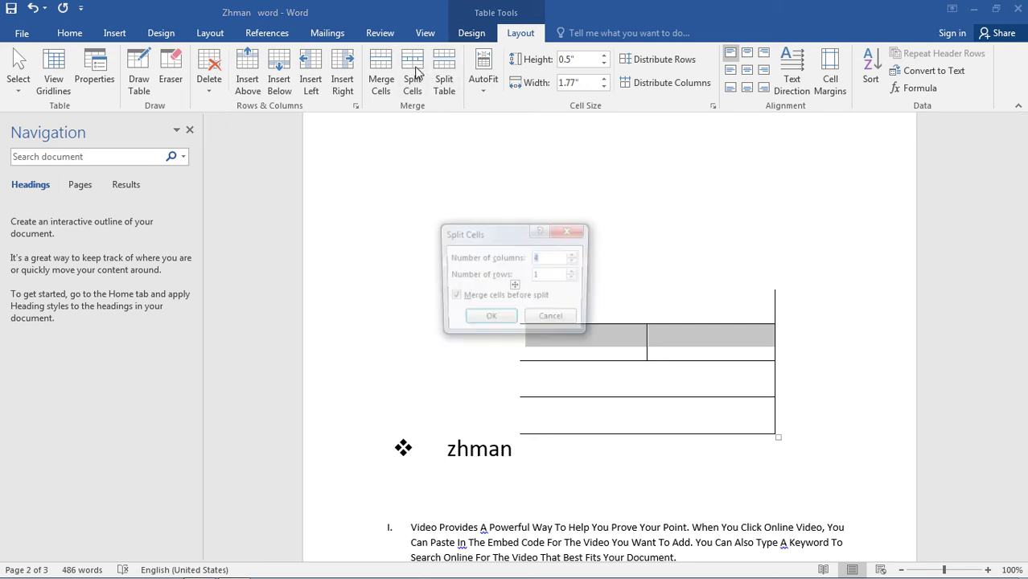
left_click(552, 320)
left_click(379, 79)
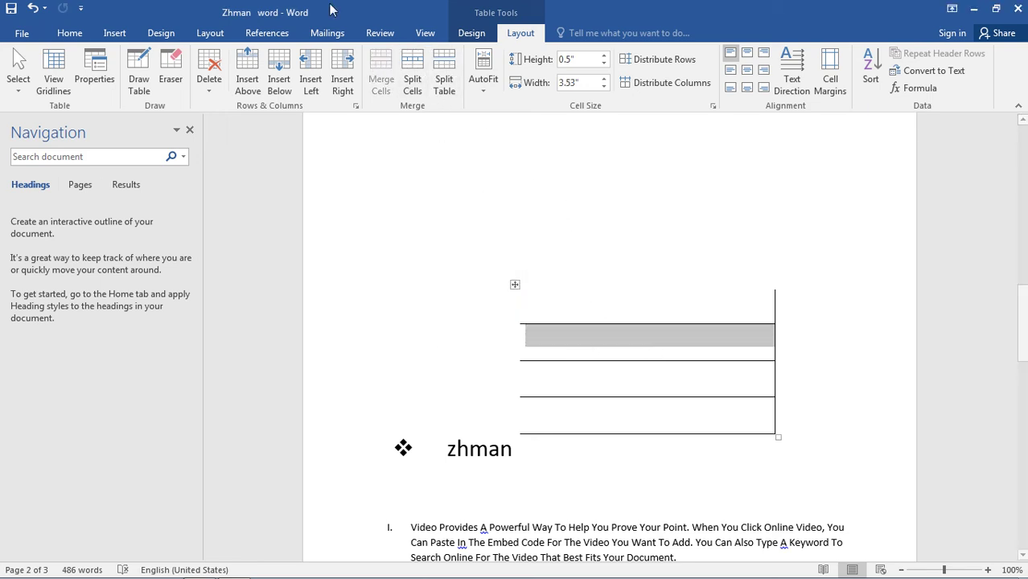
Split the second row's cell into 5 columns and 1 row, and merge the five cells back into one.
left_click(412, 78)
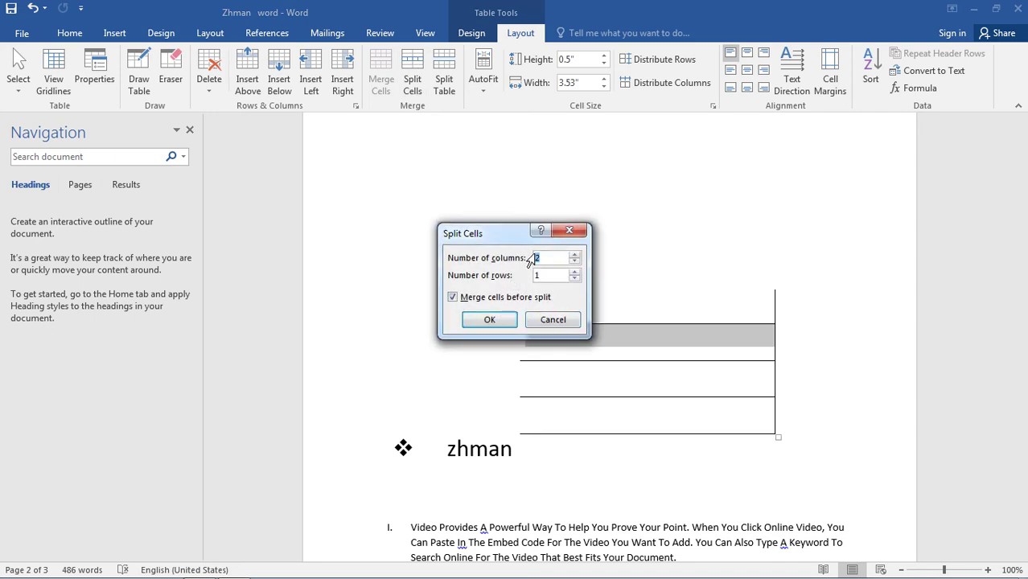
key("BackSpace")
key("BackSpace")
key("BackSpace")
key("BackSpace")
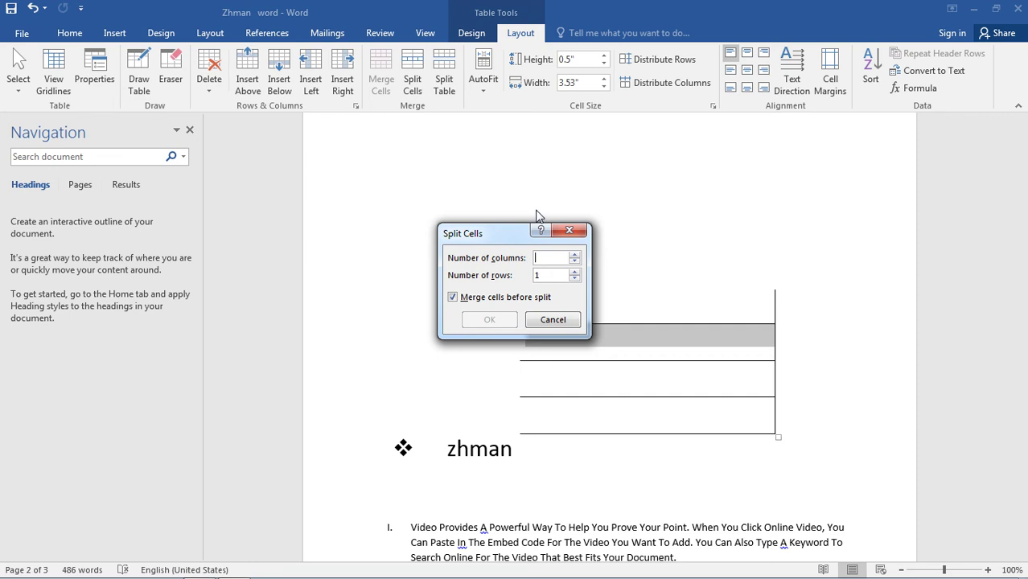
type("5")
left_click(492, 318)
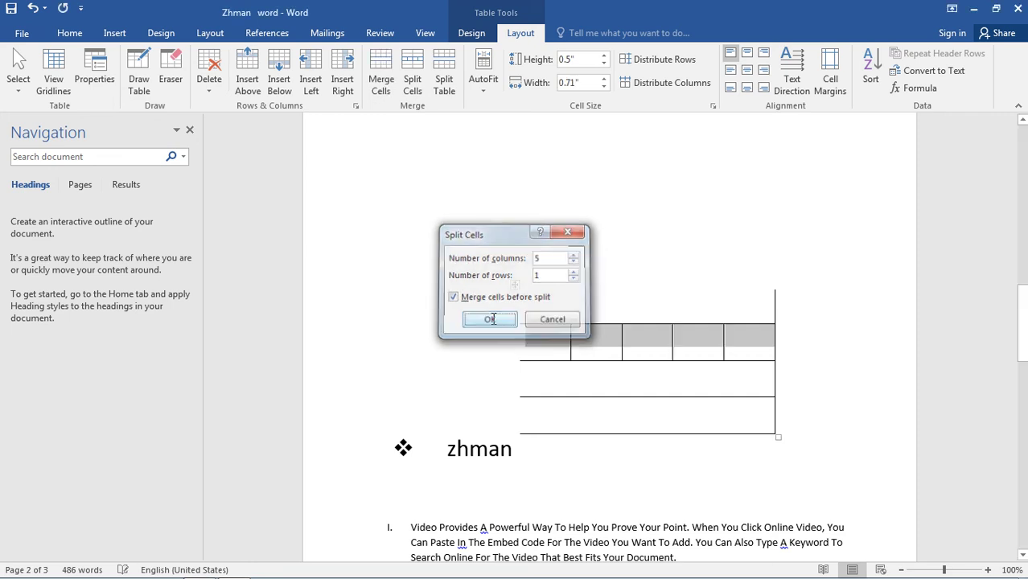
left_click(386, 72)
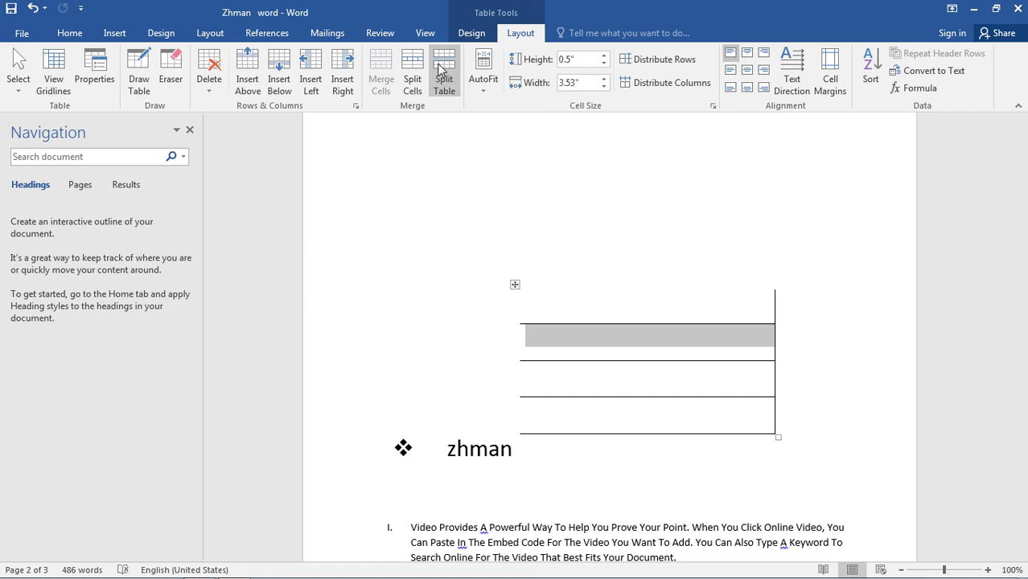
Split the table at its second row and apply AutoFit Contents to the lower table.
left_click(442, 71)
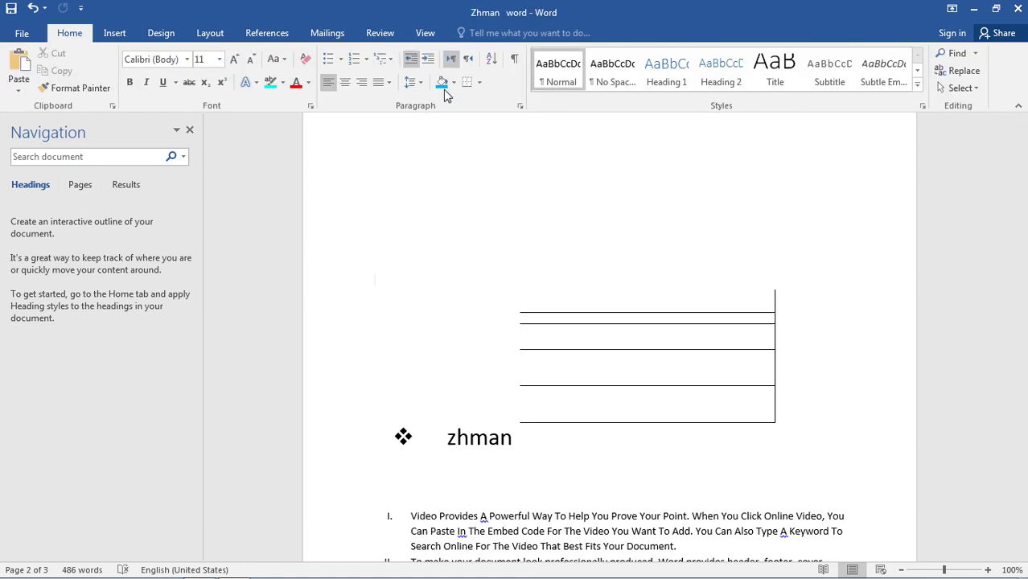
left_click(684, 321)
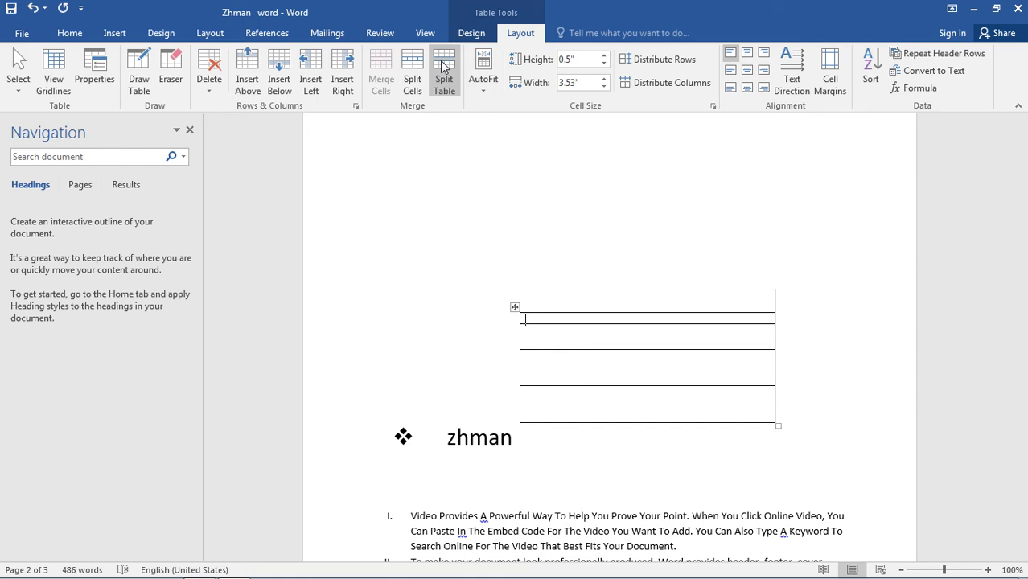
left_click(484, 85)
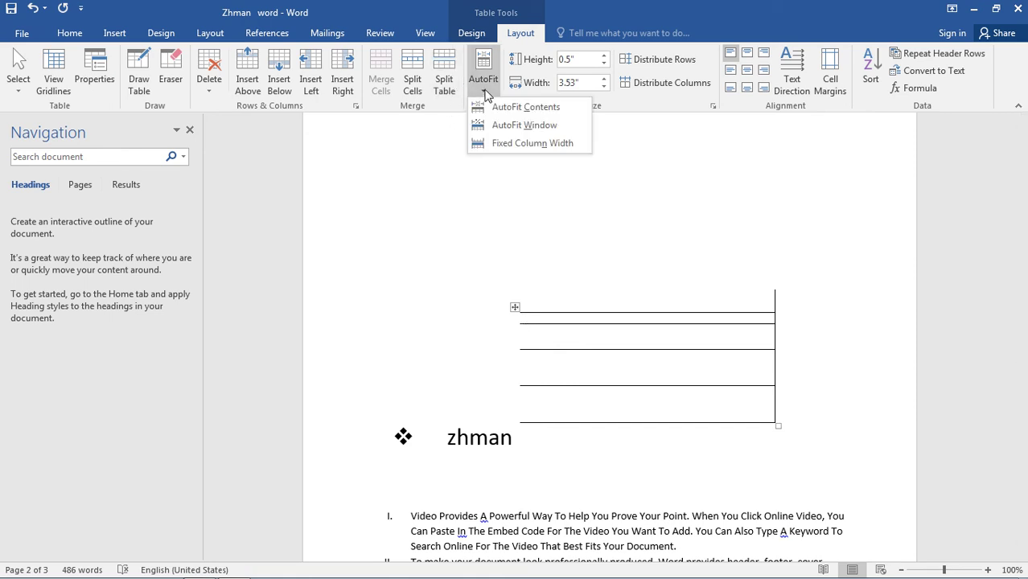
left_click(492, 108)
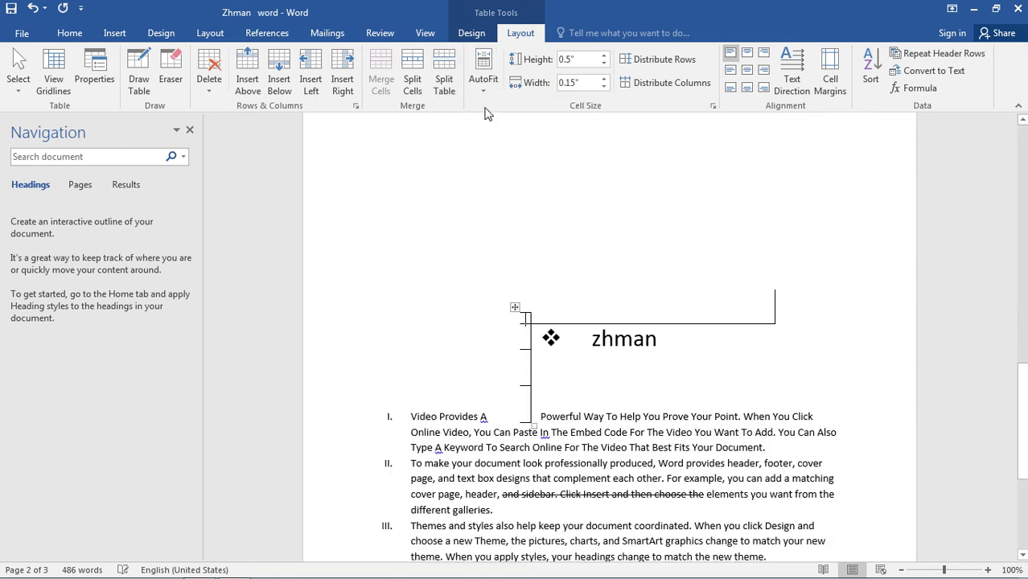
Apply AutoFit Window to the lower table and set it to Fixed Column Width.
left_click(484, 87)
left_click(515, 125)
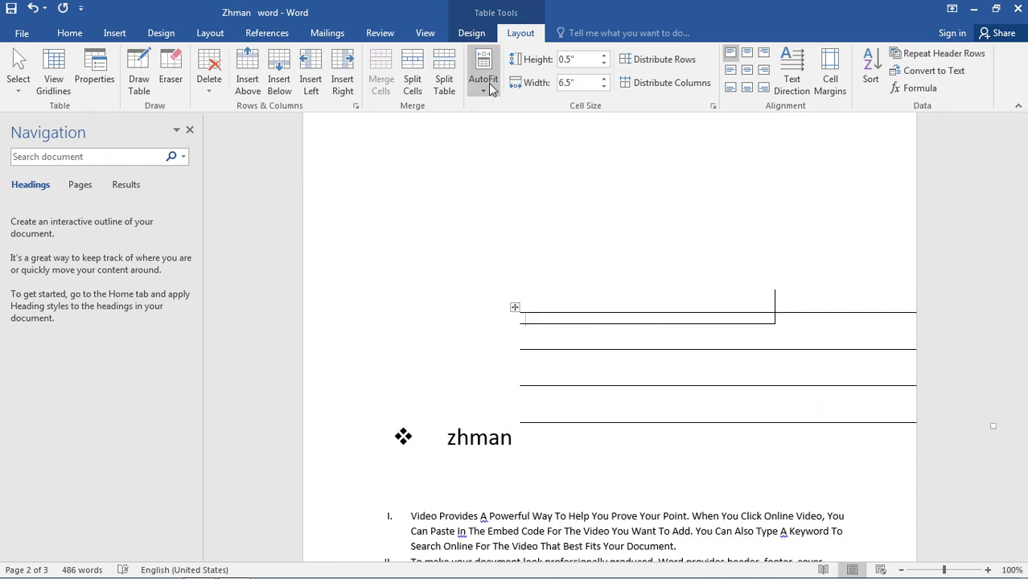
left_click(492, 94)
left_click(490, 142)
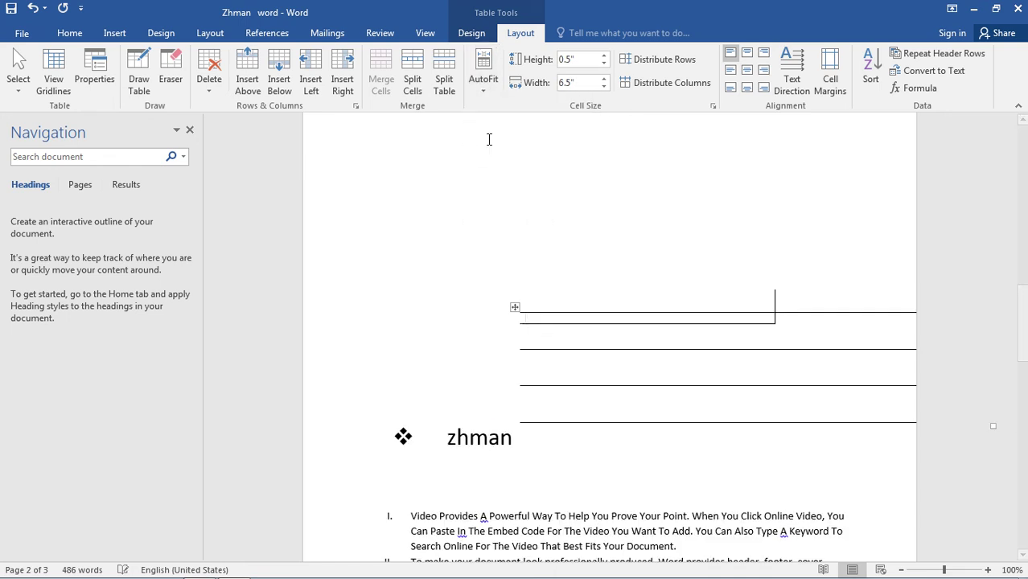
Try AutoFit Contents on the lower table once more, and undo the recent AutoFit changes.
left_click(483, 91)
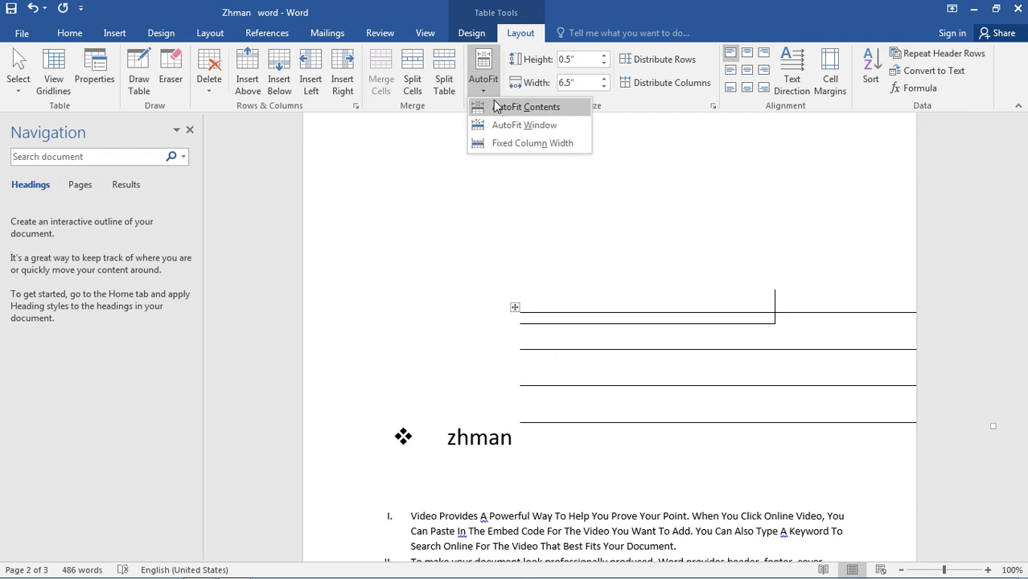
left_click(497, 108)
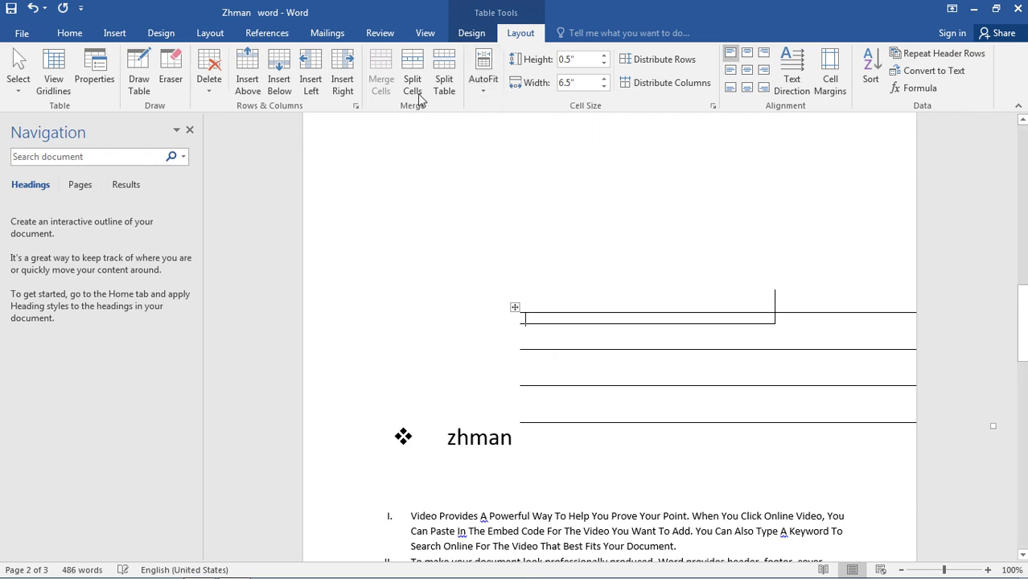
left_click(33, 8)
left_click(33, 9)
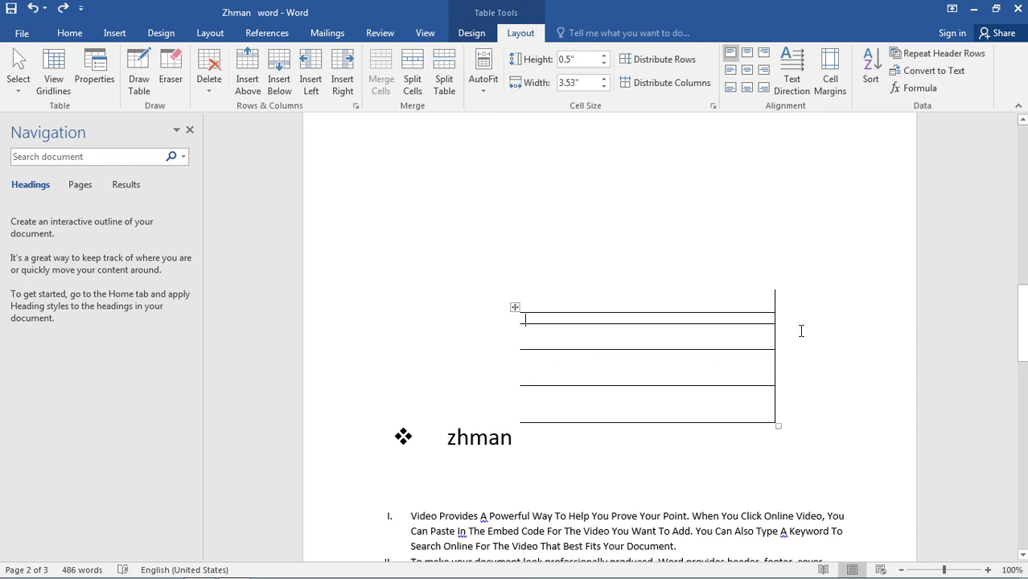
Set the height of the lower table's second row to 0.8".
left_click(760, 370)
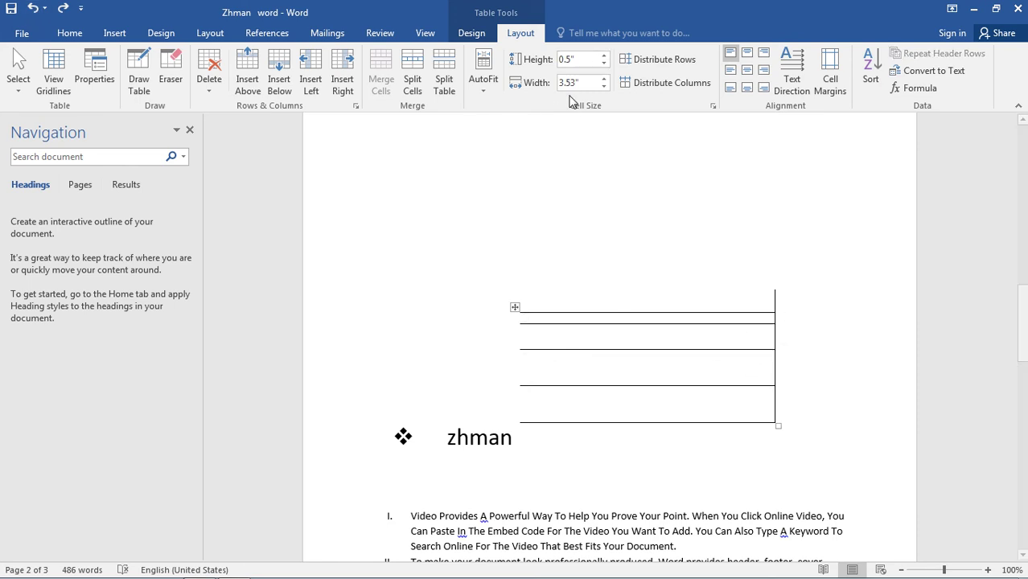
left_click(604, 55)
left_click(603, 55)
left_click(603, 56)
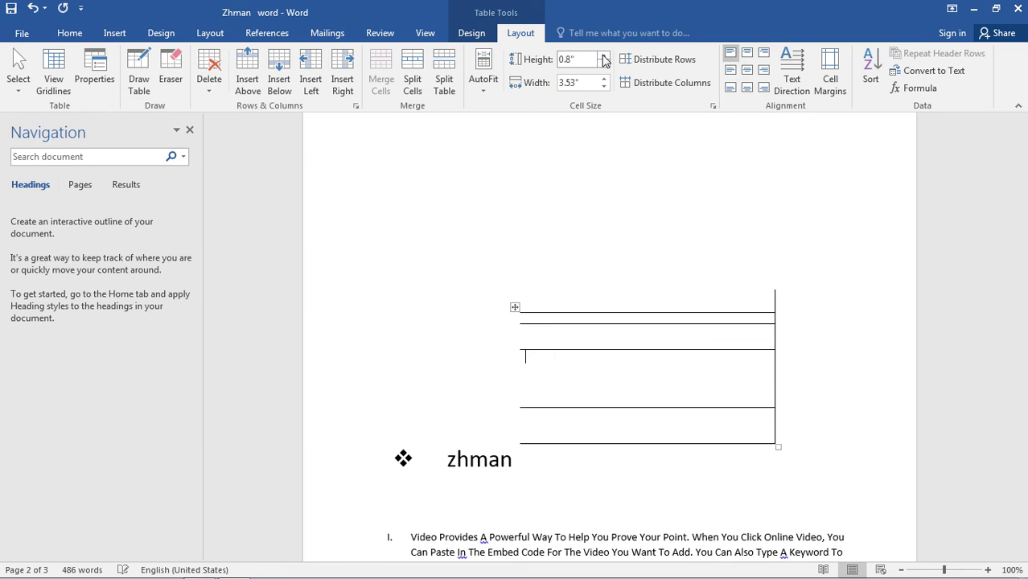
Set the lower table's column width to 3.8", starting from its first row.
left_click(751, 318)
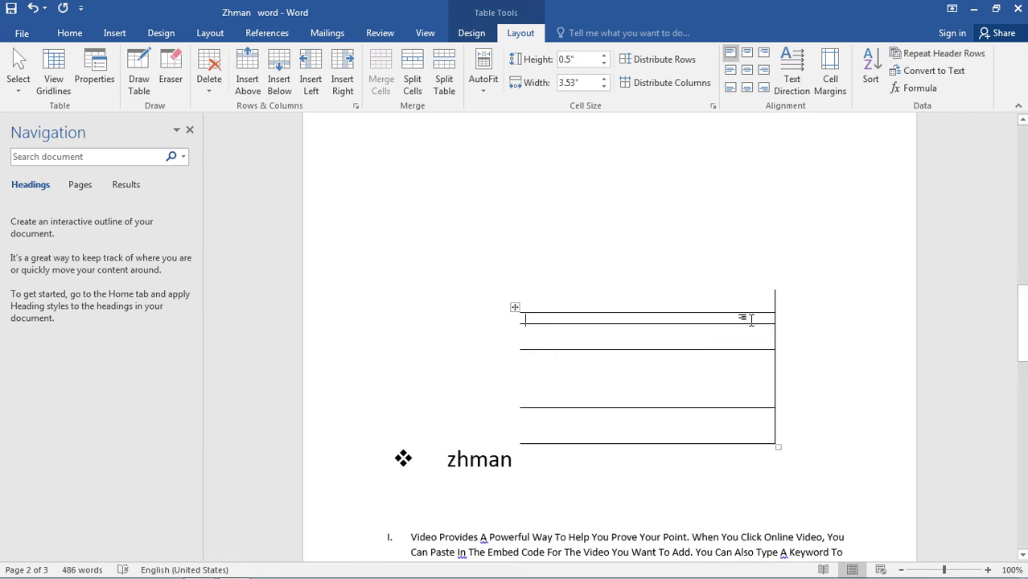
left_click(603, 79)
left_click(604, 79)
left_click(603, 79)
Adjust the first row's height down and then up to 0.9", and distribute the lower table's rows evenly.
left_click(604, 63)
left_click(603, 63)
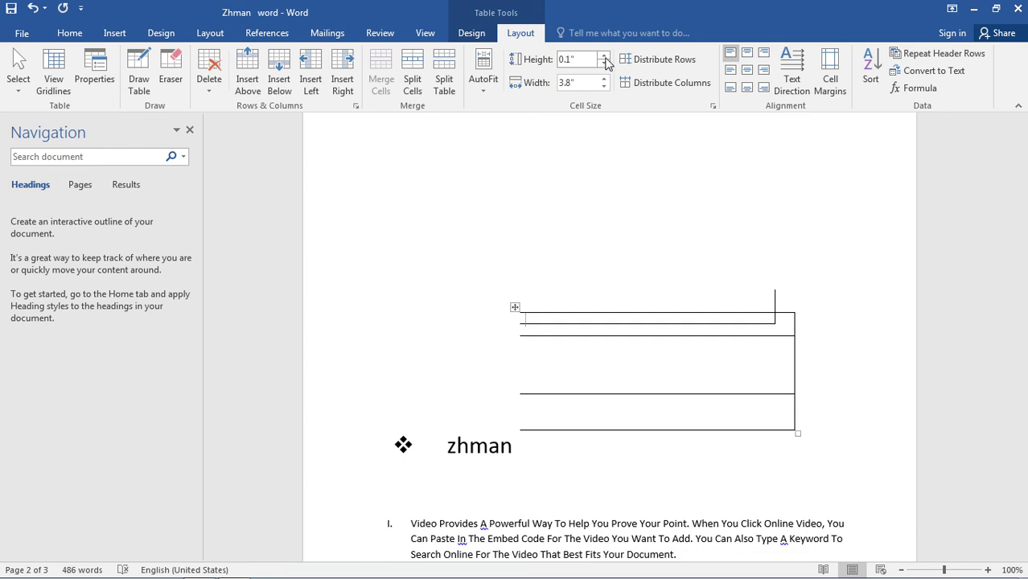
left_click(603, 55)
left_click(603, 55)
left_click(603, 56)
left_click(604, 55)
left_click(603, 56)
left_click(604, 56)
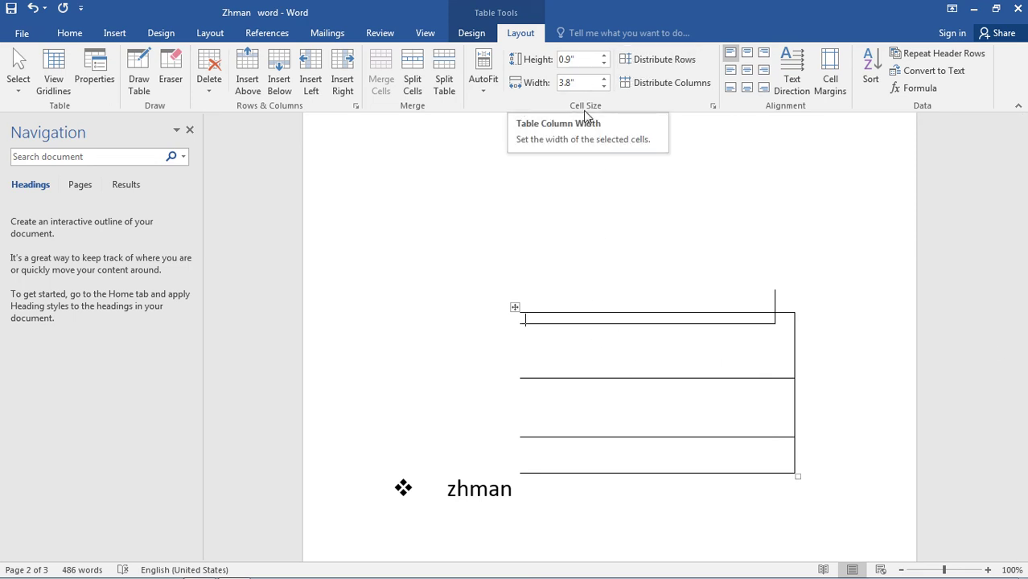
left_click(643, 62)
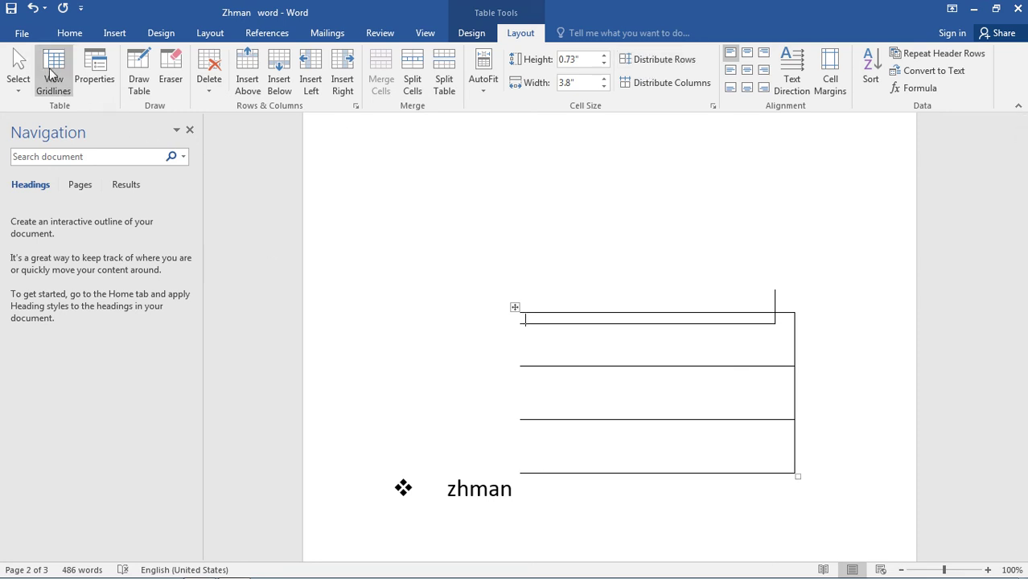
Set the lower table's alignment to Right in its table properties.
left_click(94, 77)
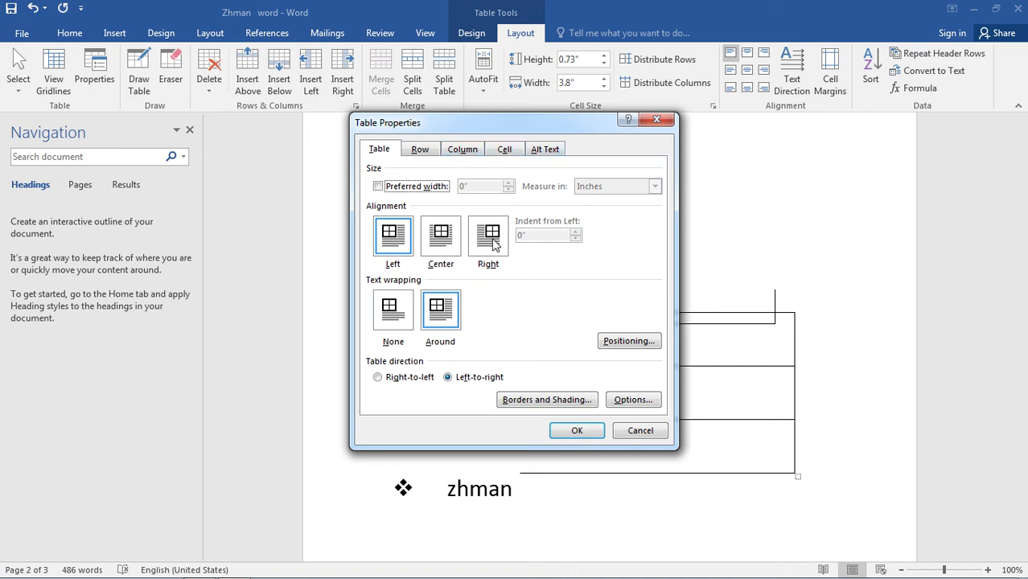
left_click(434, 250)
left_click(482, 235)
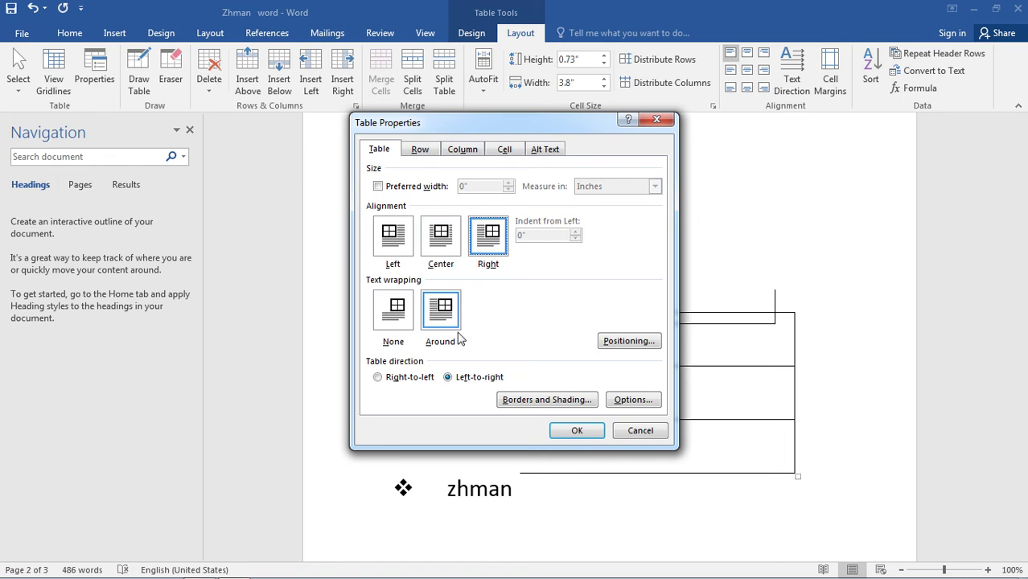
left_click(582, 431)
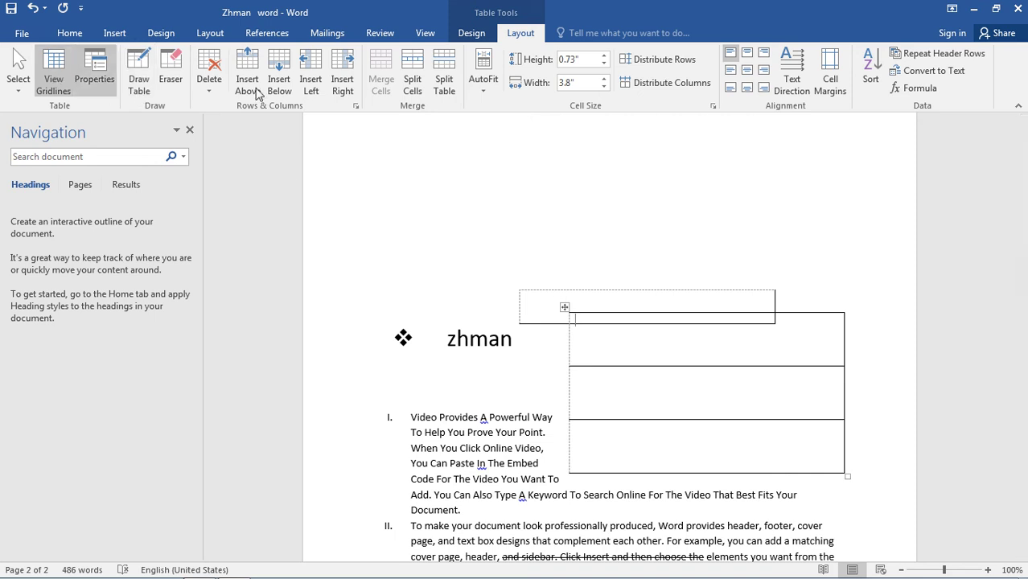
Try top-center and bottom-center alignment on the lower table's first cell, and return it to top-left.
left_click(746, 53)
left_click(747, 87)
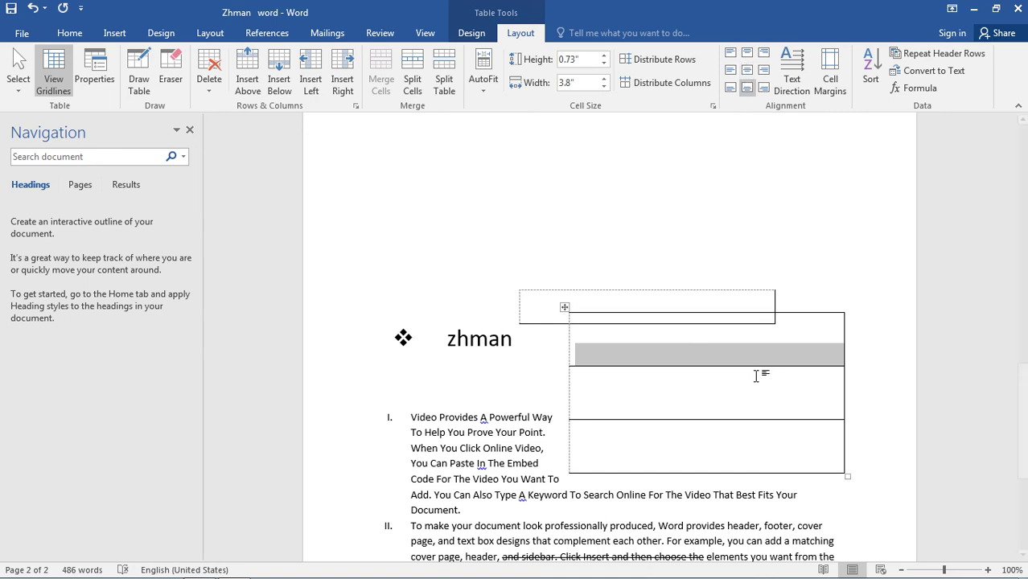
left_click(748, 53)
left_click(730, 52)
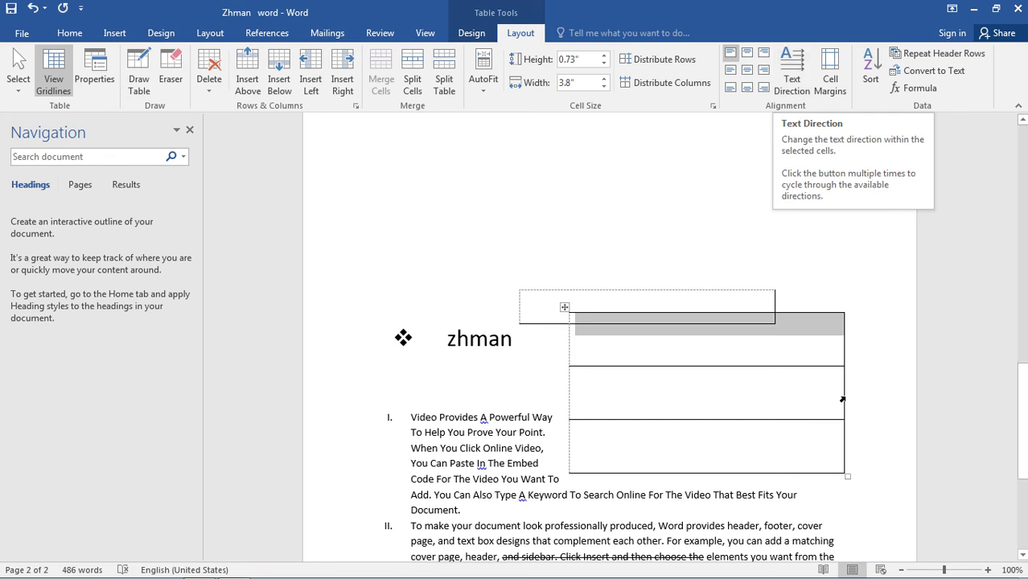
Cycle the text direction of the empty first cell through its rotated orientations and back to horizontal.
left_click(794, 68)
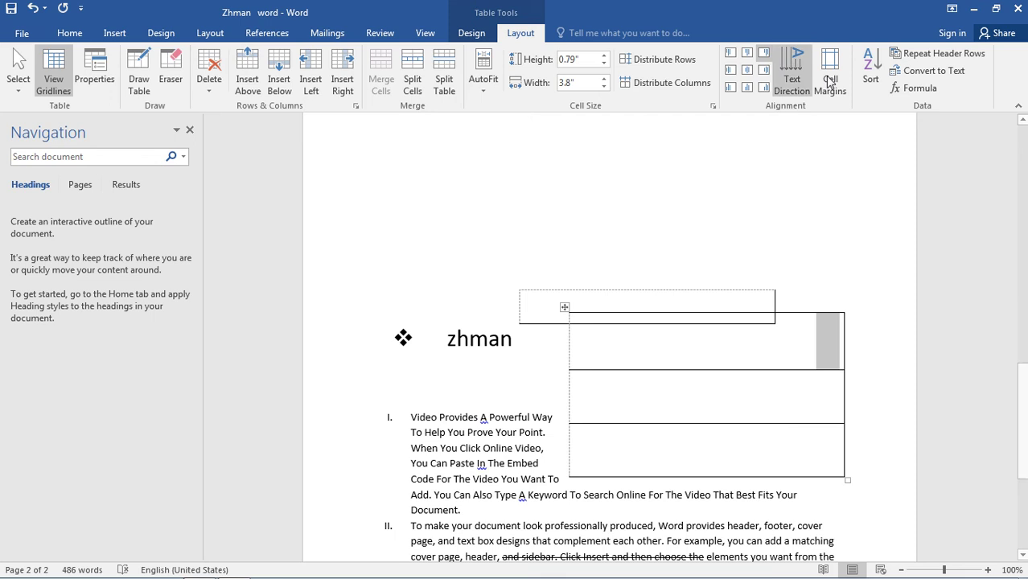
left_click(792, 69)
left_click(793, 69)
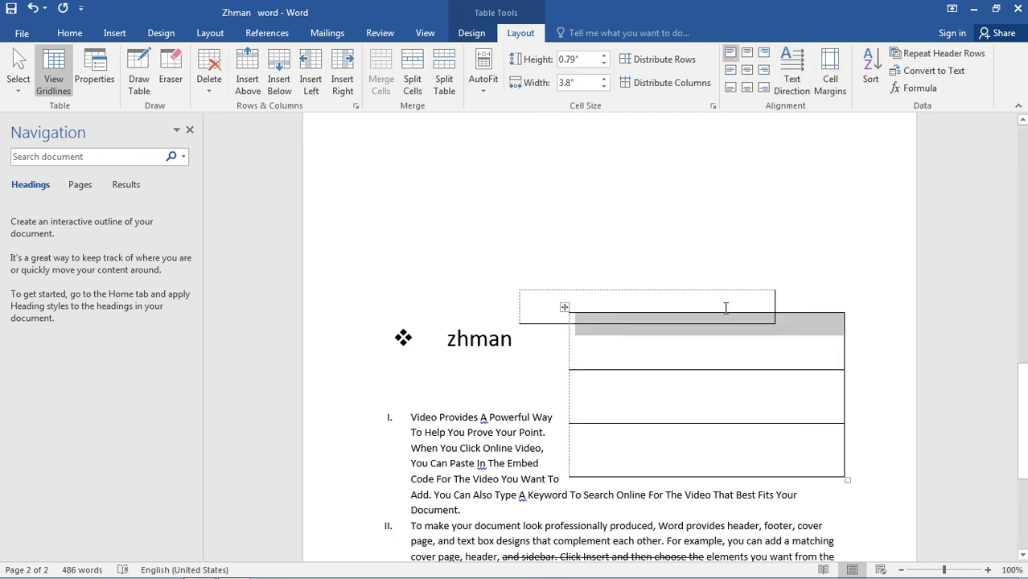
Enter "Erwe4twerywr" in the lower table's first cell and cycle its text direction back to horizontal.
type("erwe4twerywr")
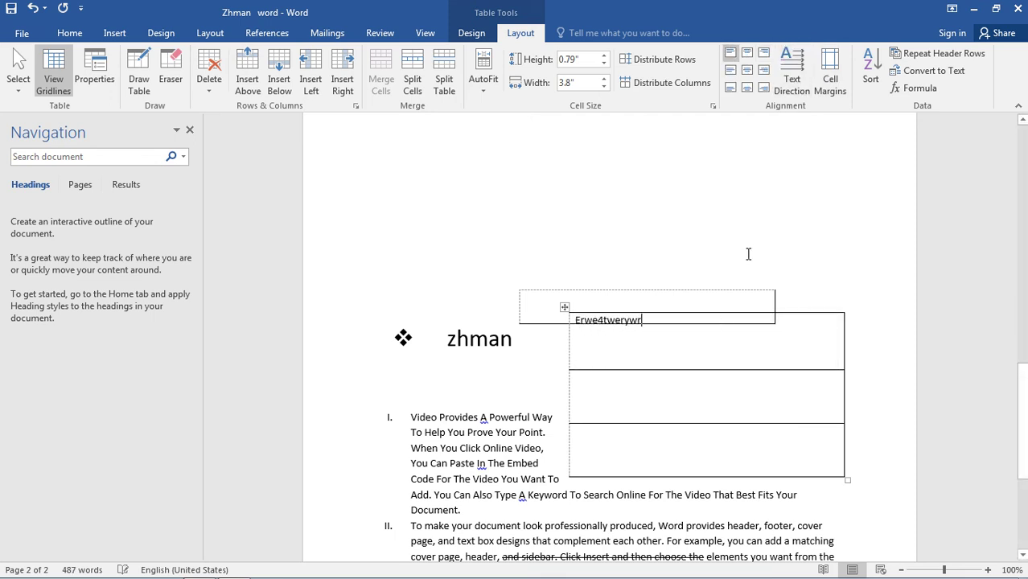
left_click(787, 70)
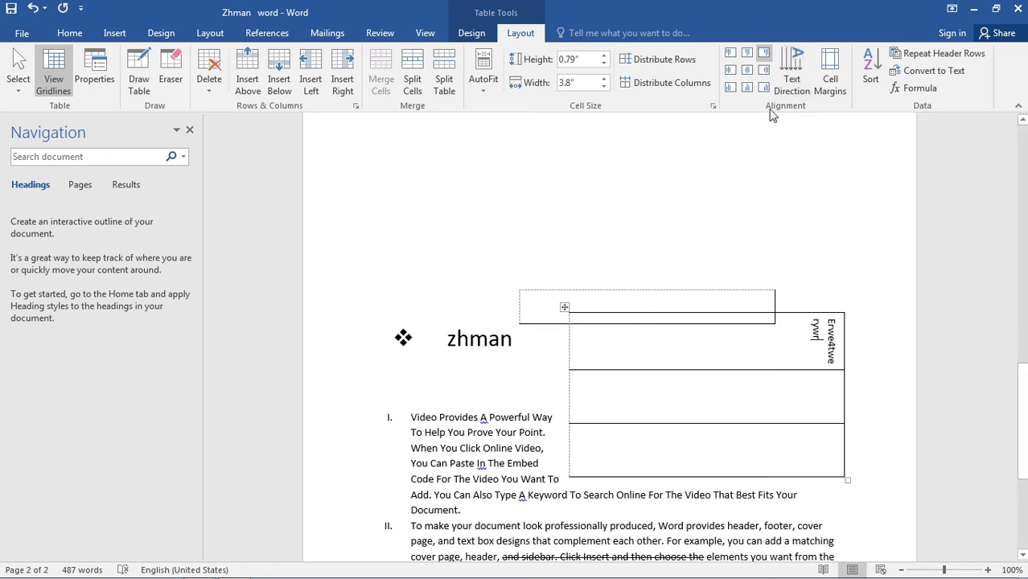
left_click(796, 76)
left_click(799, 76)
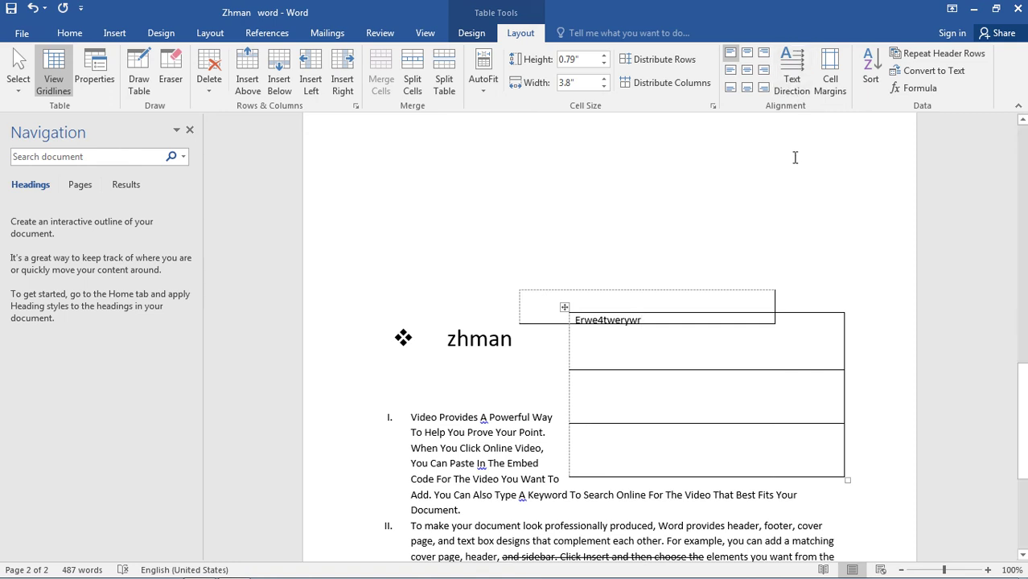
Open the lower table's cell margin options and accept the default margins.
left_click(827, 81)
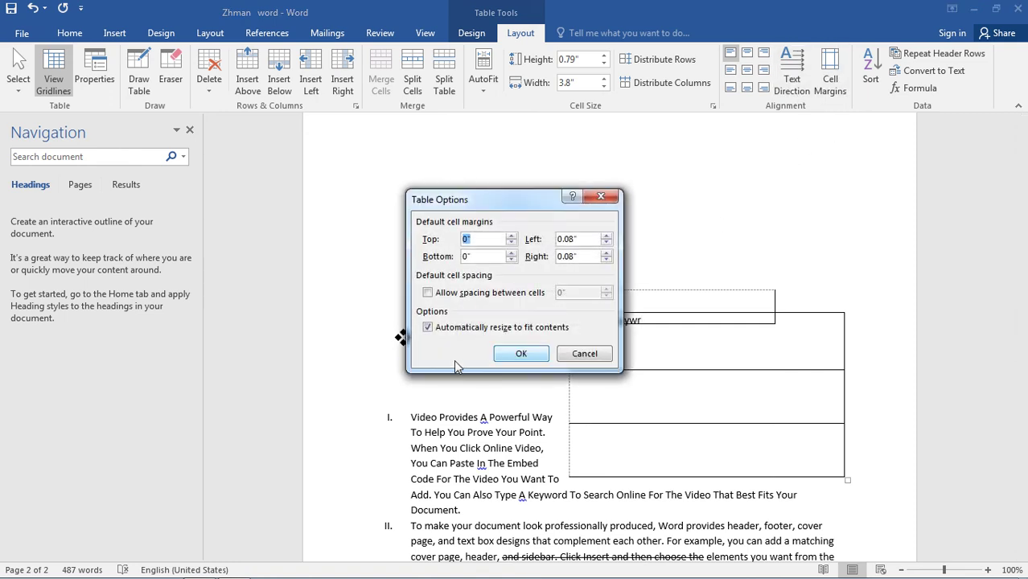
left_click(519, 355)
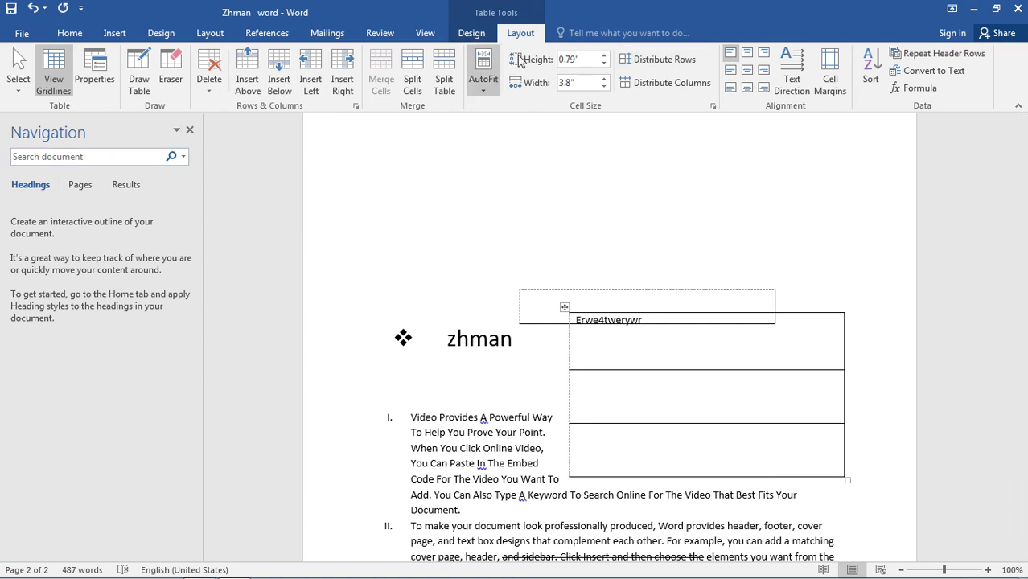
Examine the sort key, Type and Using options for sorting the lower table, and cancel without sorting.
left_click(870, 80)
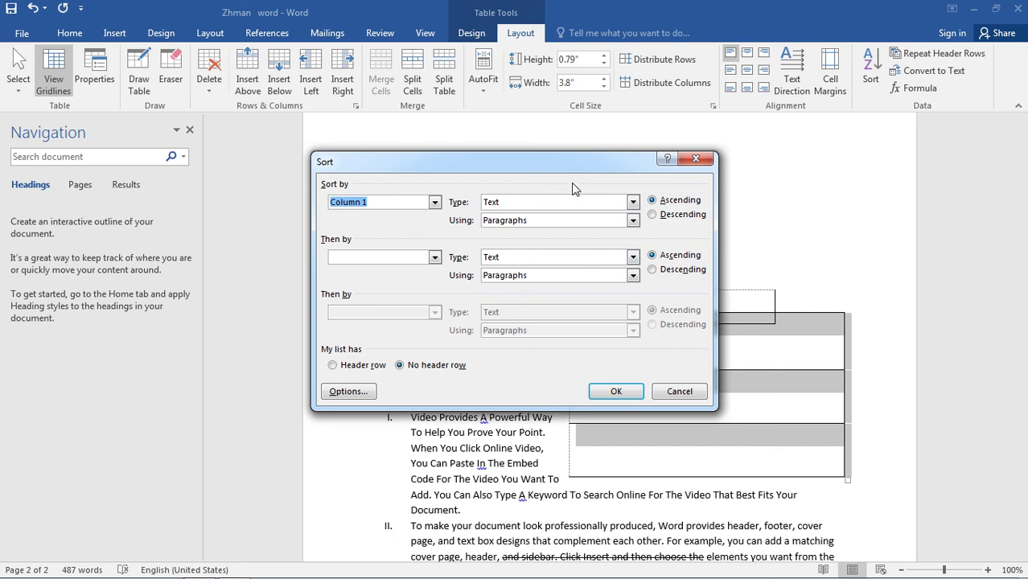
left_click(560, 205)
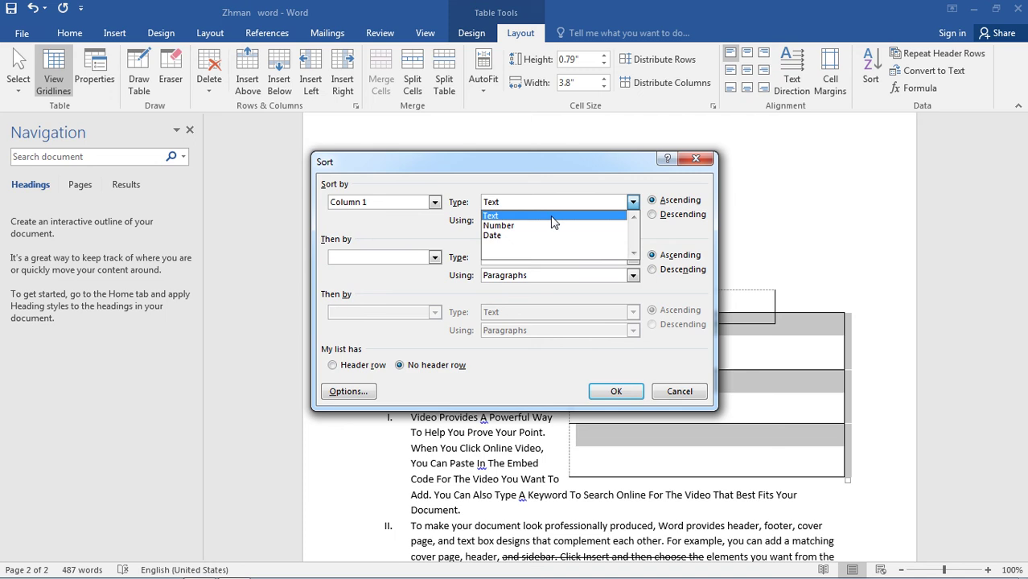
left_click(546, 199)
left_click(576, 222)
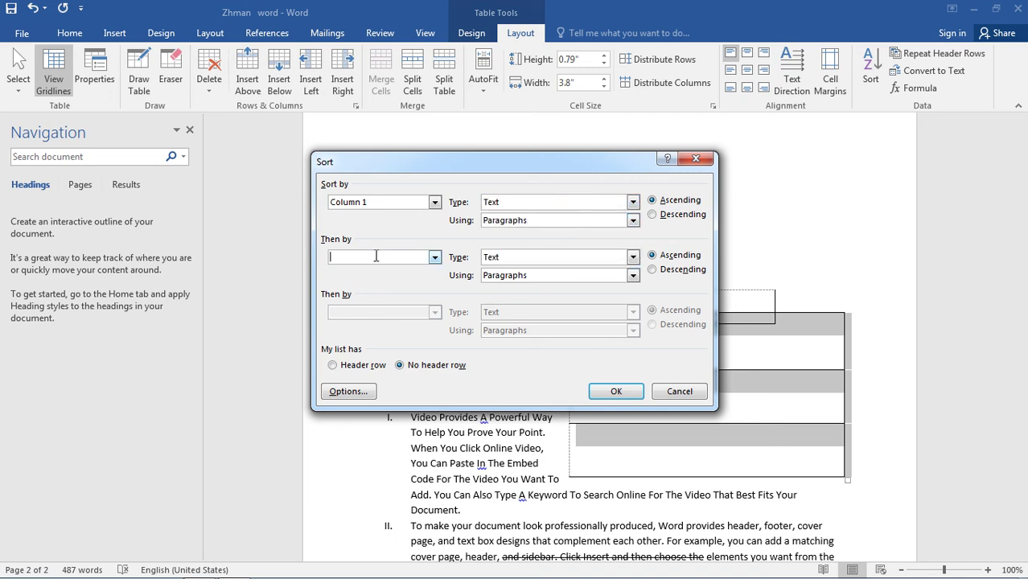
left_click(660, 395)
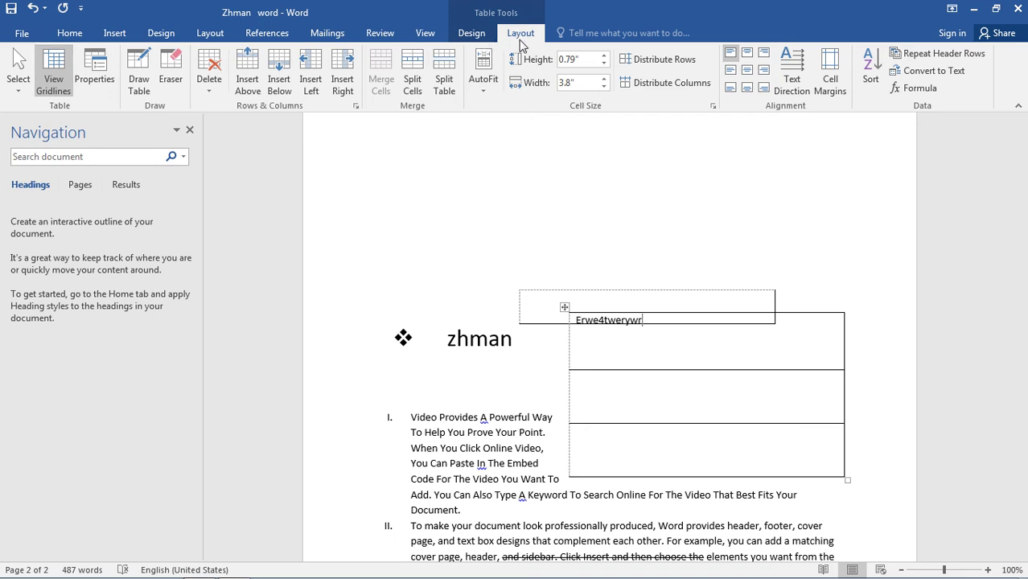
Apply the green table style from the sixth row of Grid Tables to the lower table.
left_click(474, 34)
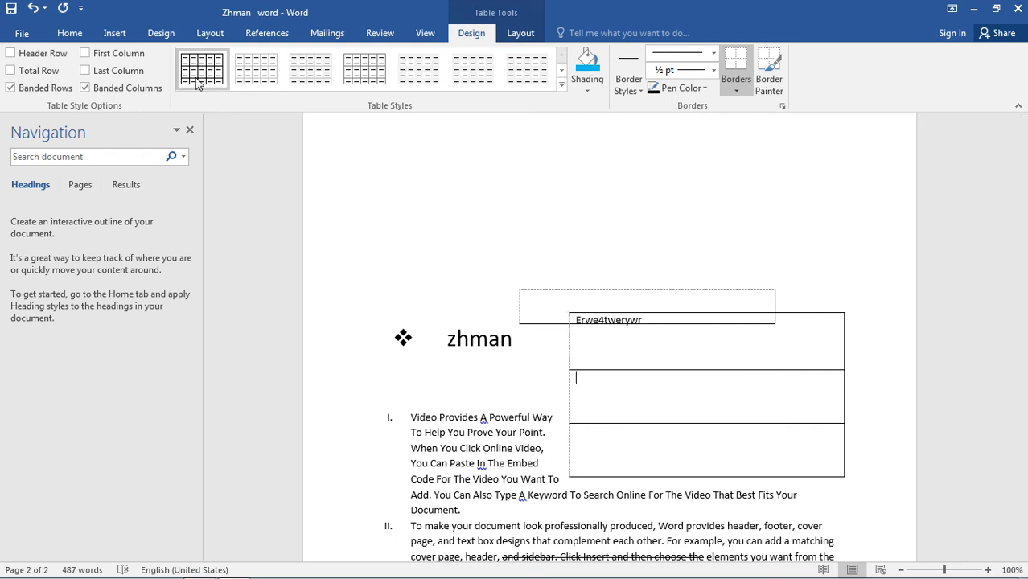
left_click(561, 84)
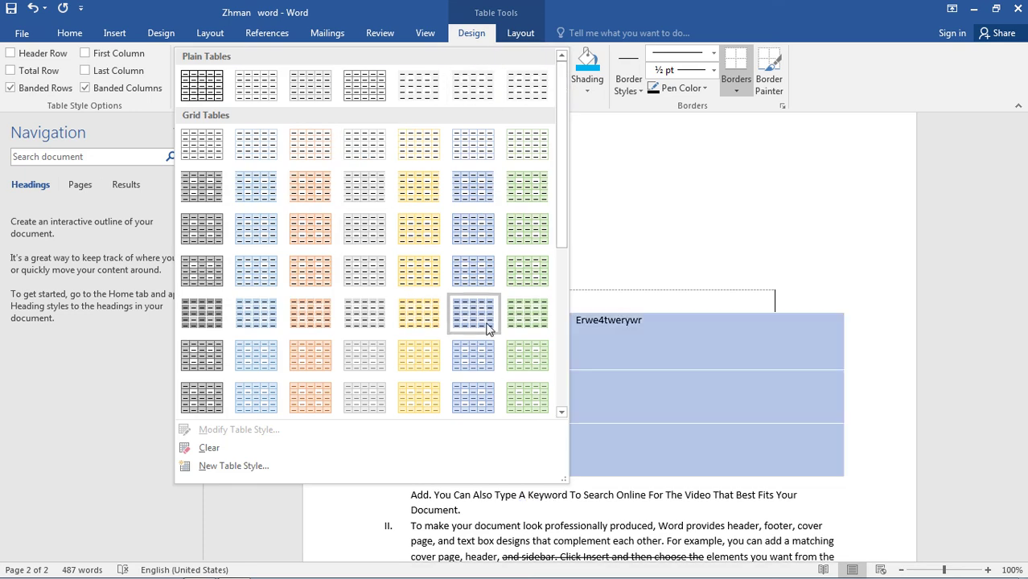
left_click(522, 354)
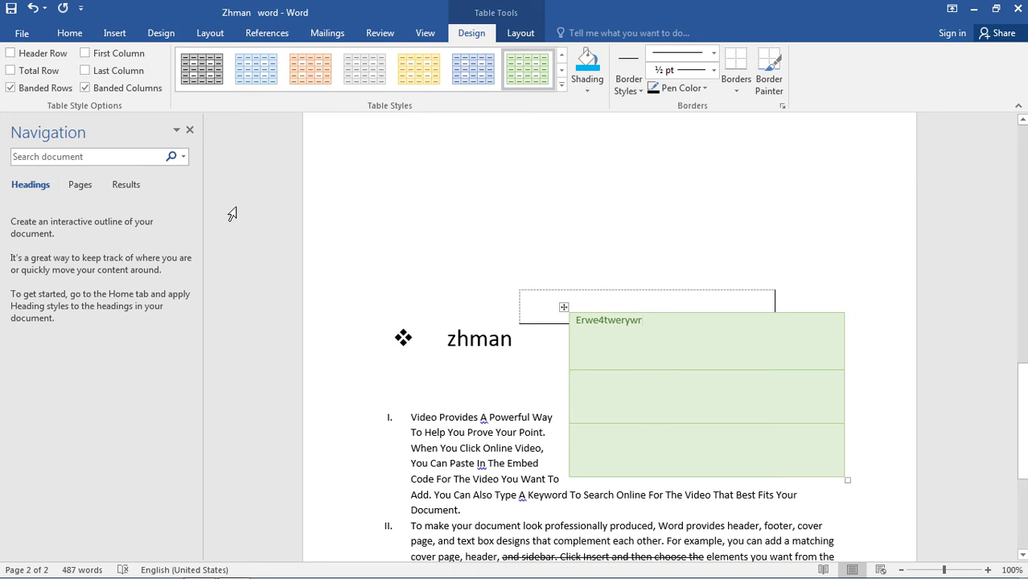
Try the Header Row, Total Row, First Column and Last Column style options on the green table, and undo them.
left_click(10, 56)
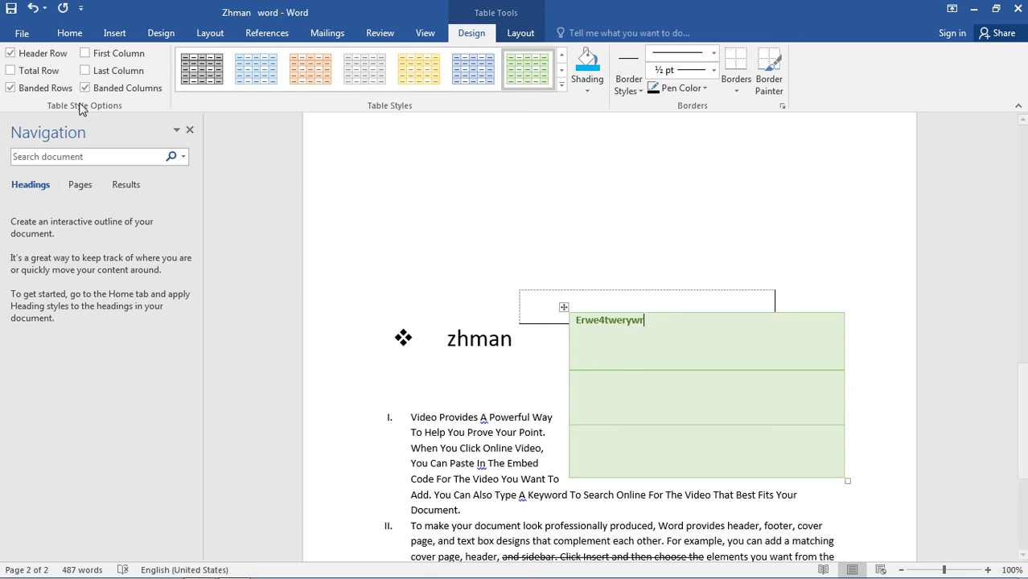
left_click(10, 71)
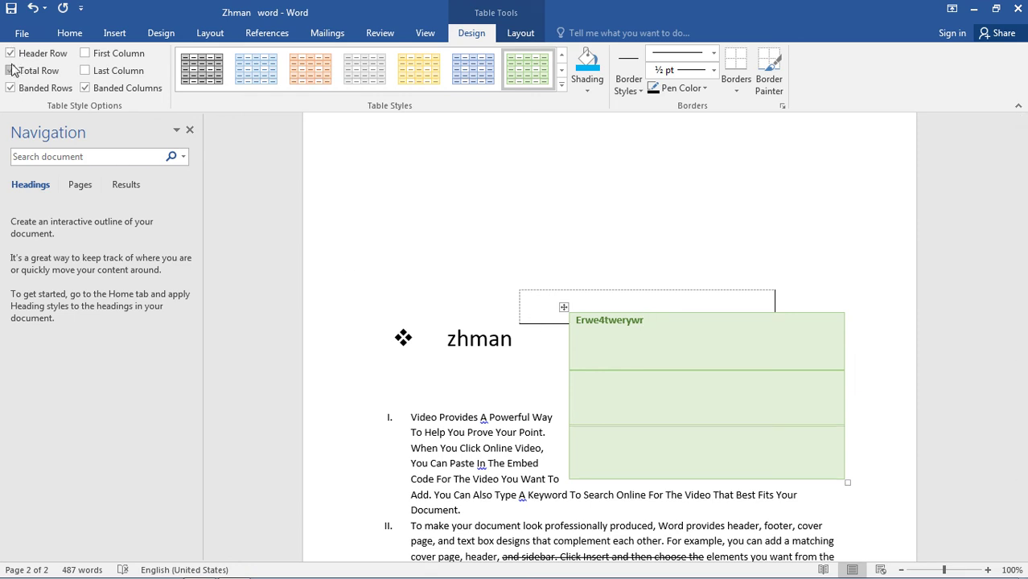
left_click(85, 53)
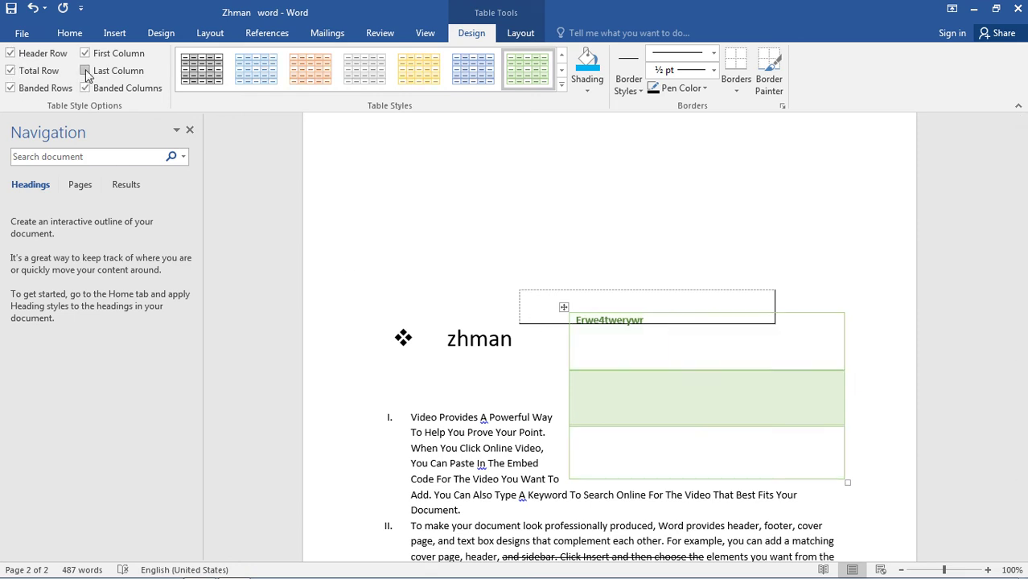
left_click(684, 295)
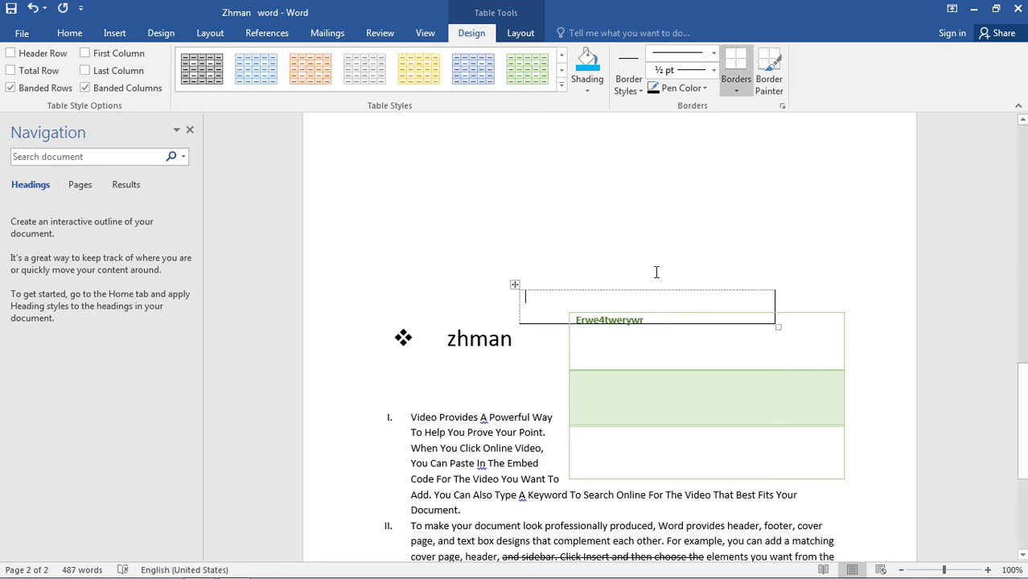
left_click(516, 286)
left_click(670, 356)
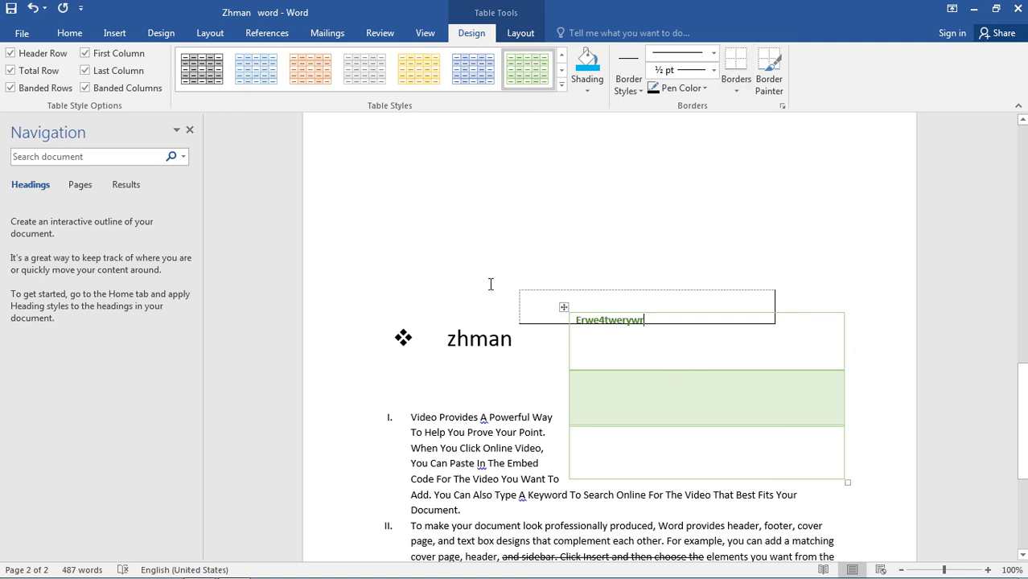
left_click(32, 9)
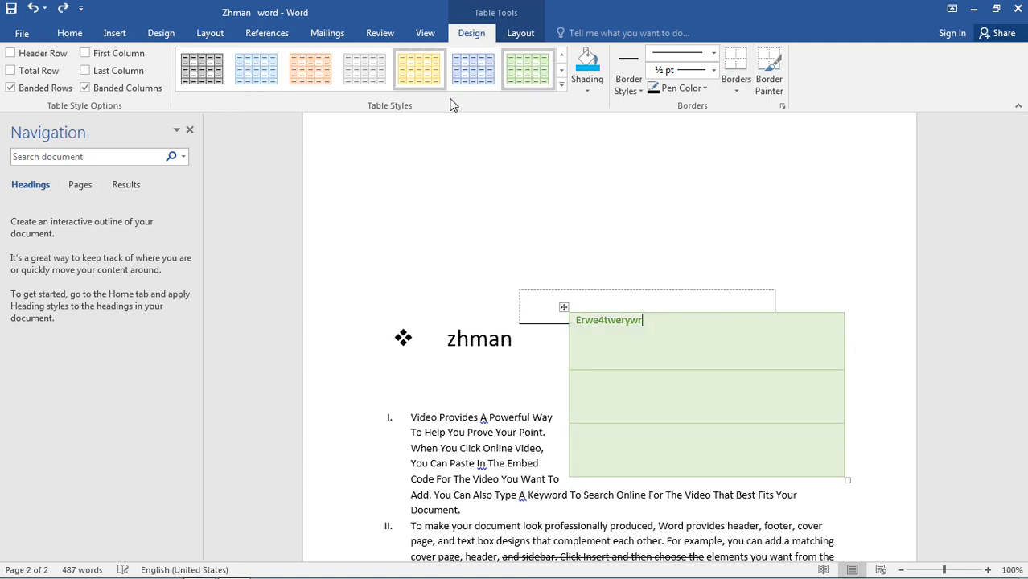
left_click(521, 33)
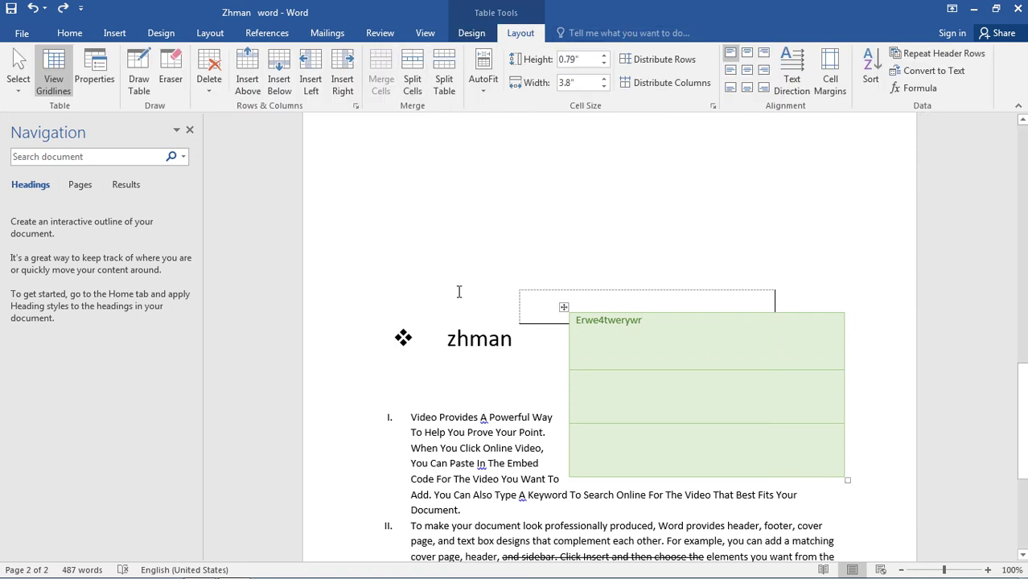
Undo the green style, the text direction changes and the text entry in the lower table.
left_click(31, 8)
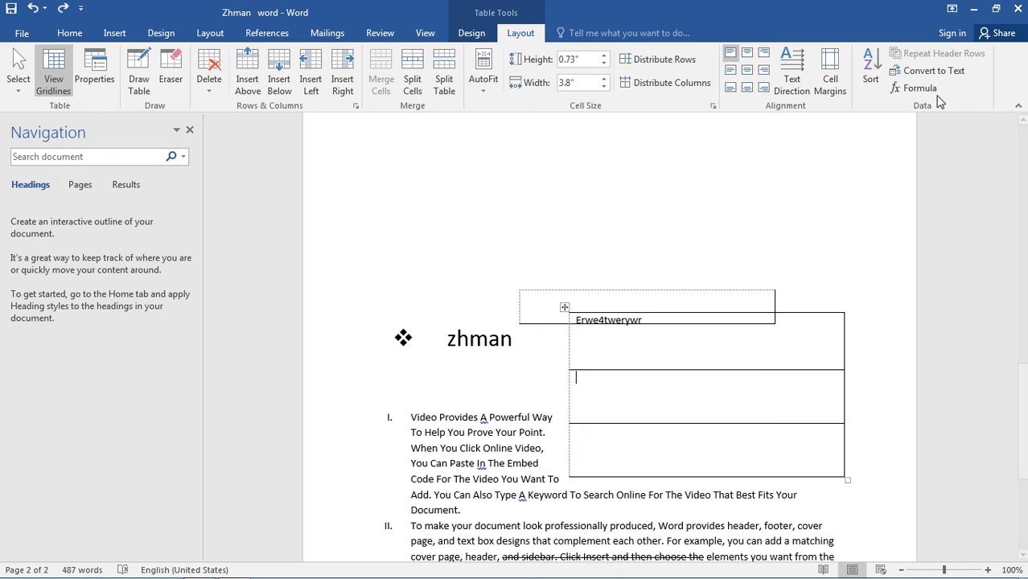
left_click(470, 33)
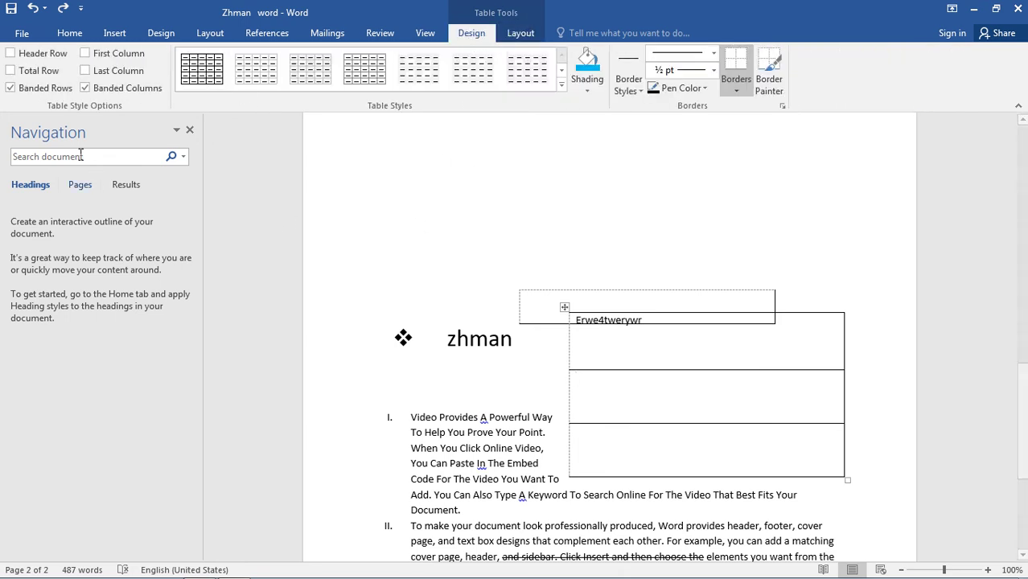
left_click(32, 8)
left_click(32, 8)
left_click(32, 8)
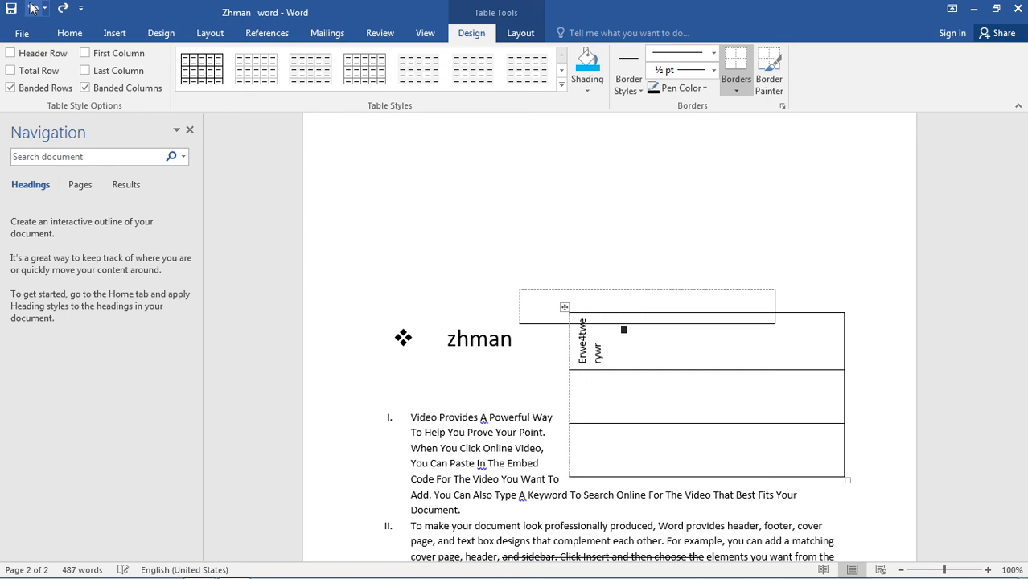
left_click(32, 8)
left_click(32, 8)
left_click(32, 8)
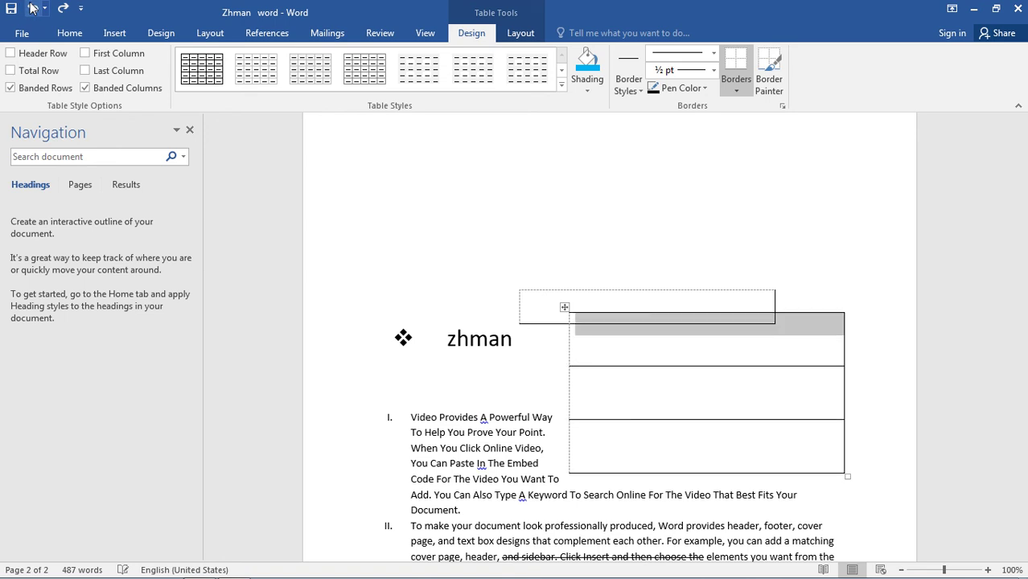
Delete the two drawn tables above the numbered list.
left_click_drag(588, 225, 748, 439)
key("Delete")
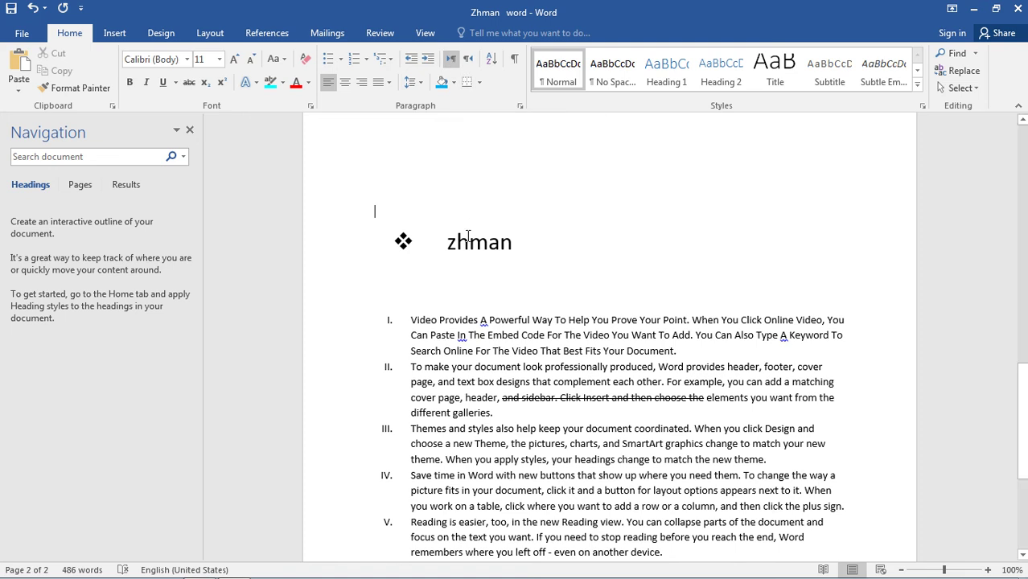
key("ctrl+g")
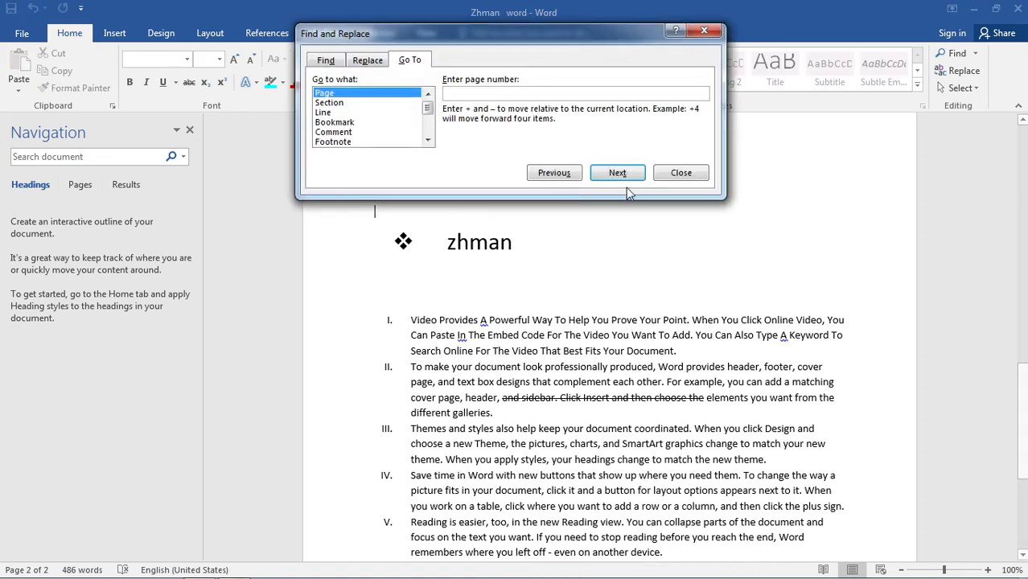
left_click(681, 172)
Enter the sample text "I6i767o" below the numbered list and set its direction to right-to-left.
left_click(522, 278)
type("7")
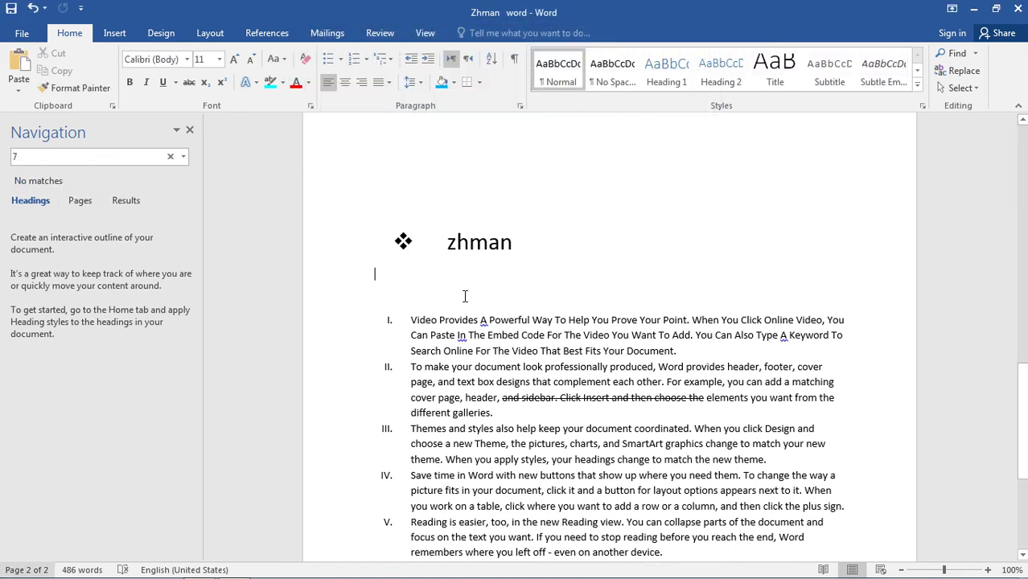
scroll(475, 322, "down", 5)
type("I6i767o")
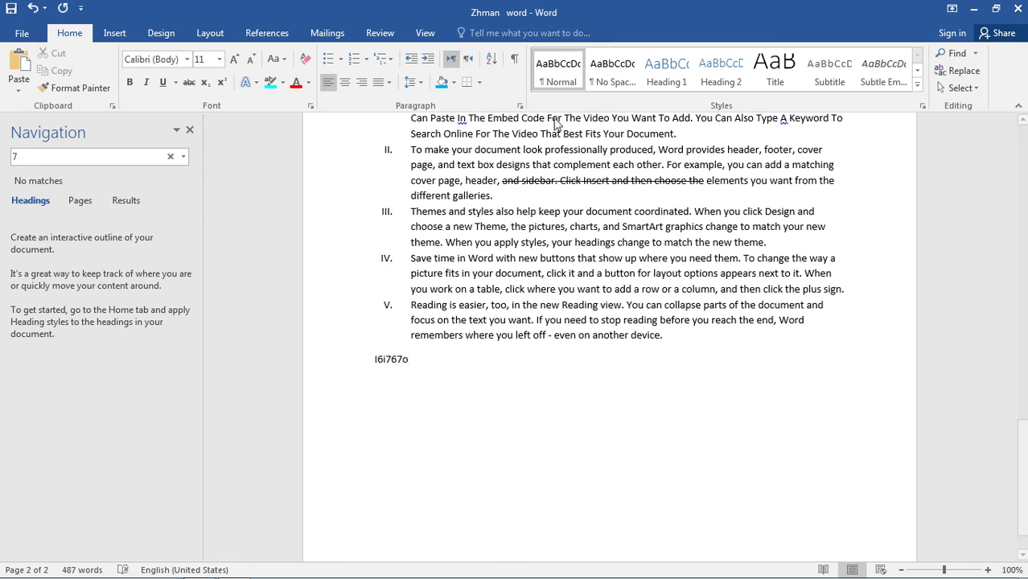
left_click(468, 59)
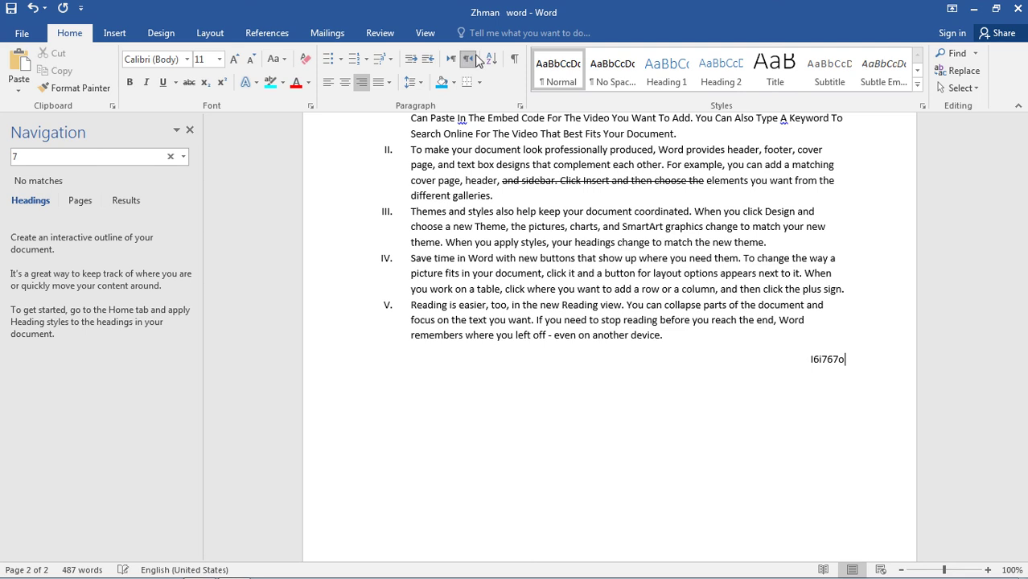
Clear the sample text from the line below the list and set that line back to left-to-right.
type("r6u")
key("BackSpace")
key("BackSpace")
key("BackSpace")
key("BackSpace")
key("BackSpace")
key("BackSpace")
key("BackSpace")
key("BackSpace")
key("BackSpace")
key("BackSpace")
left_click(451, 60)
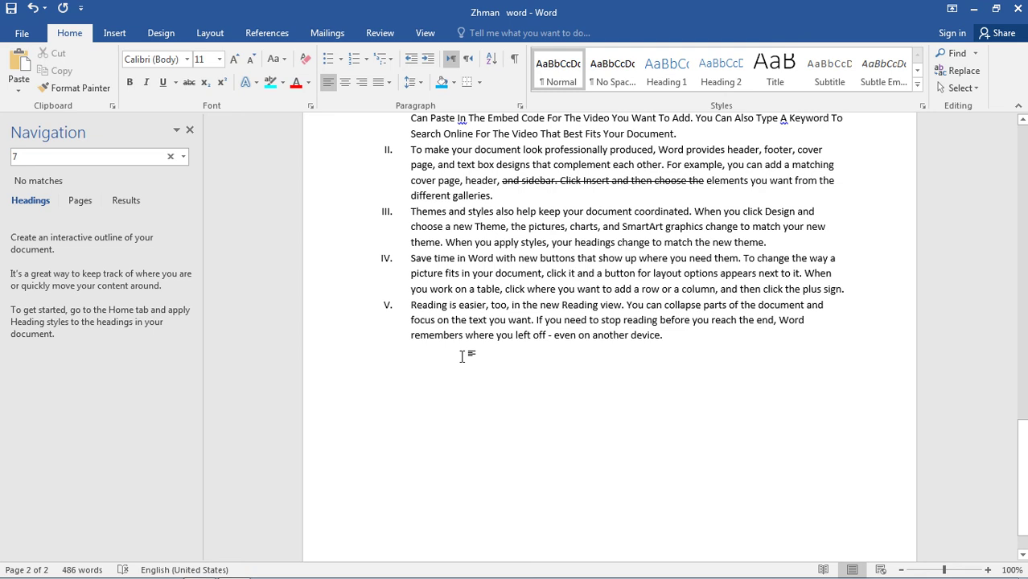
Enter the Pashto text "اسلام" below the numbered list and set its direction to right-to-left.
type("د")
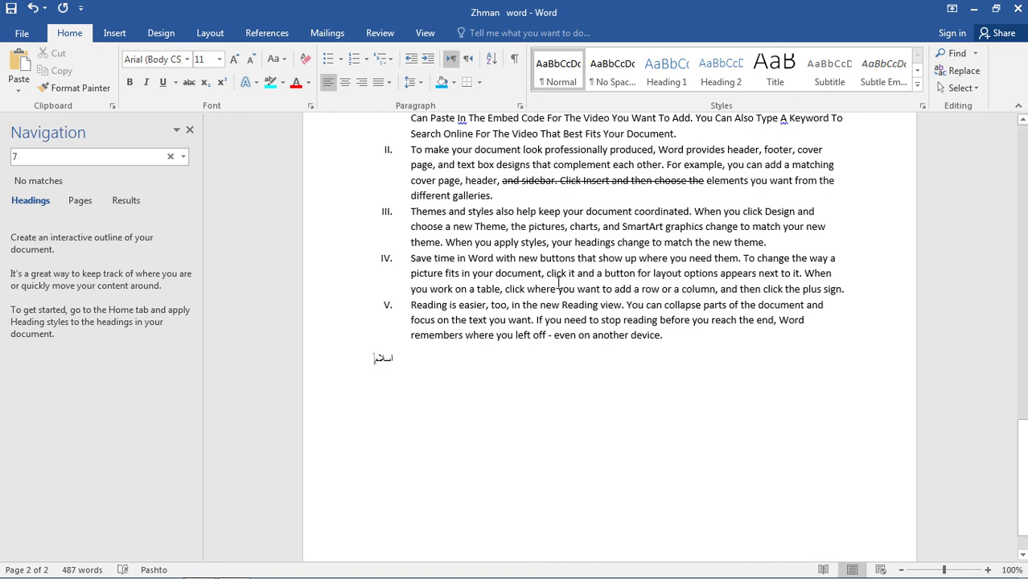
key("Up")
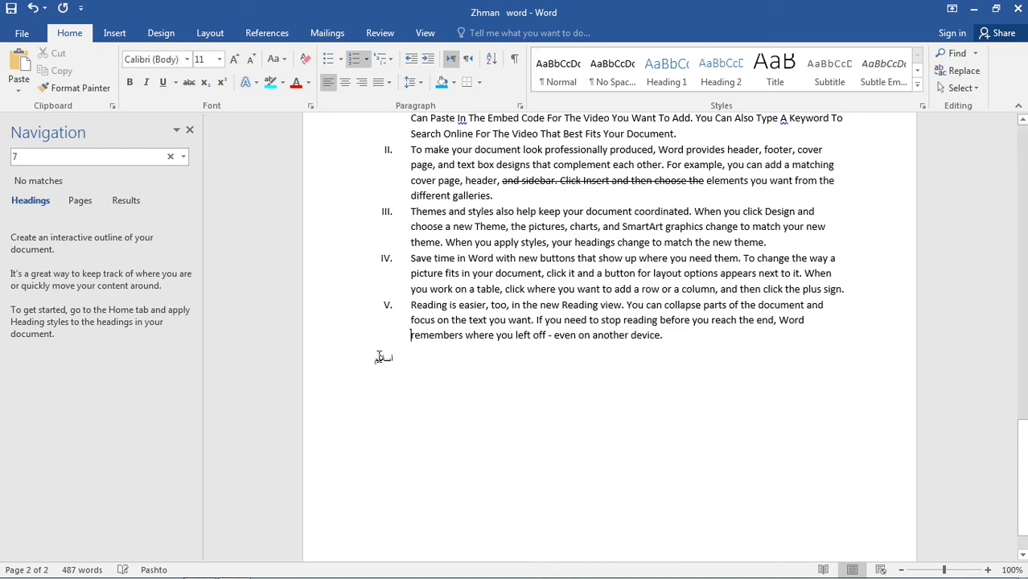
mouse_move(397, 364)
left_mouse_down()
mouse_move(374, 361)
mouse_move(391, 368)
left_mouse_up()
left_click(468, 59)
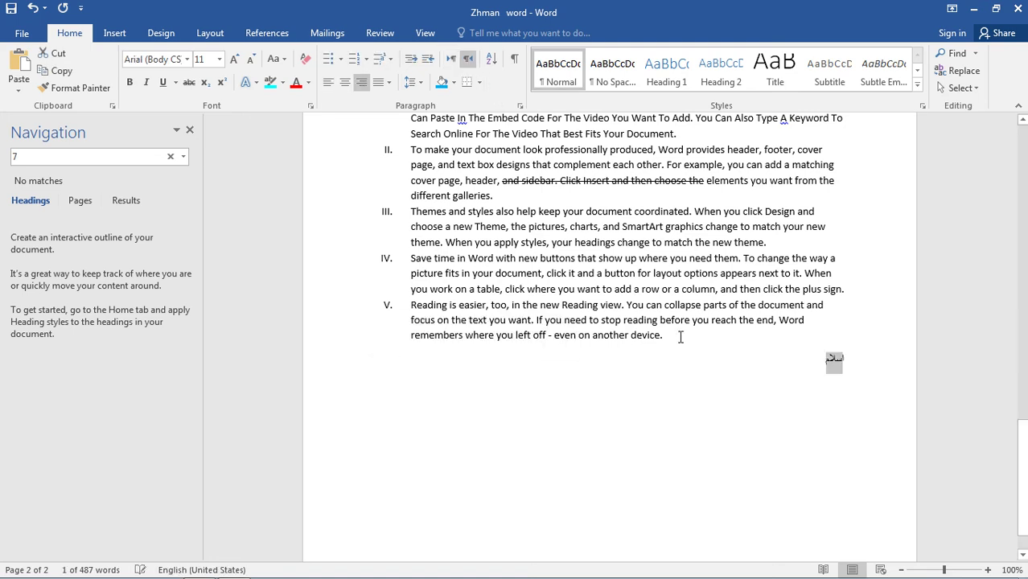
Extend the Pashto line with more sample letters and set its direction to left-to-right.
left_click(803, 367)
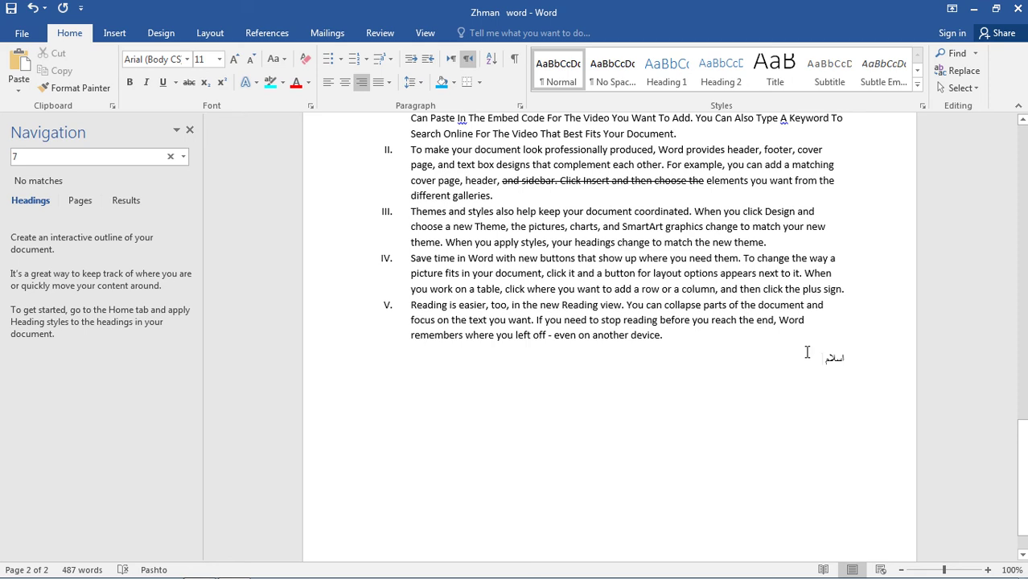
type("تخپتضقهحصتلتخضتحاخ")
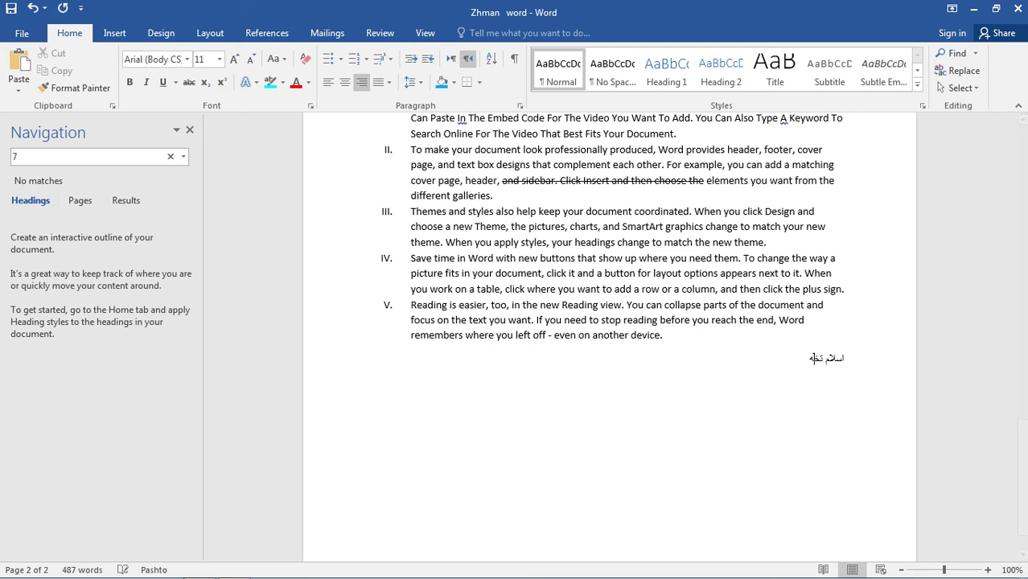
type("ا")
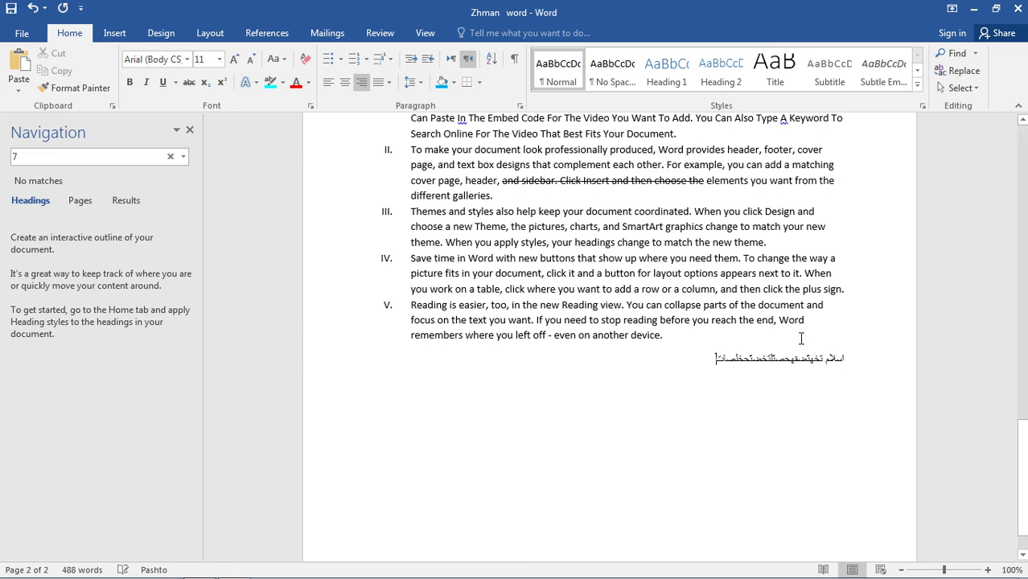
left_click(452, 60)
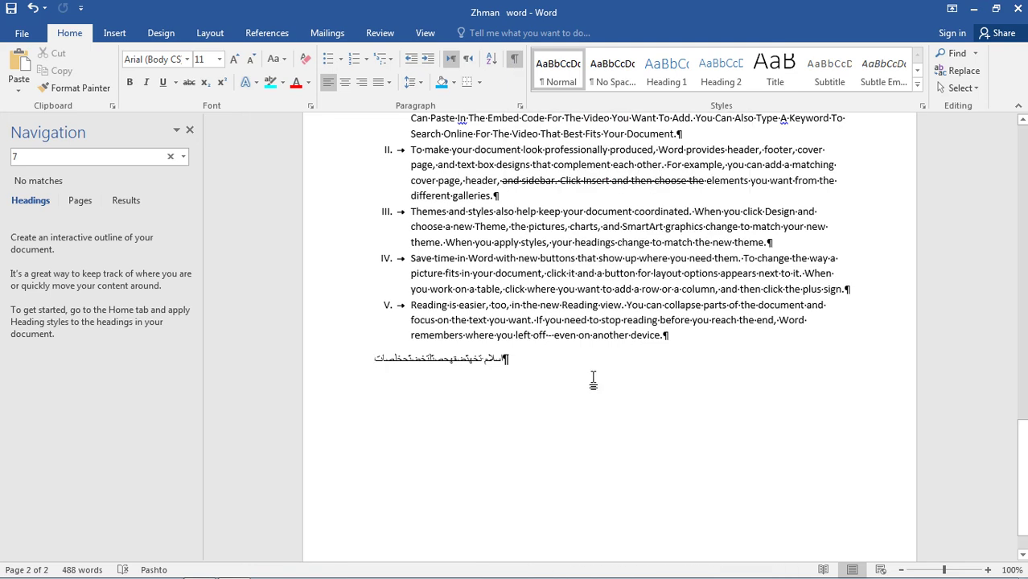
Review the formatting marks around the heading and list, and hide them.
scroll(592, 379, "up", 3)
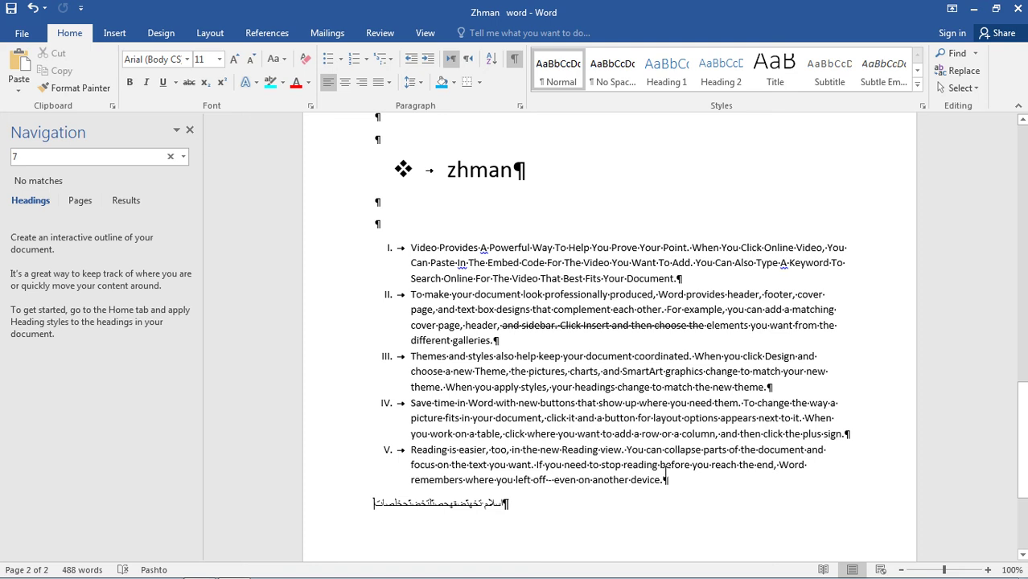
left_click(514, 61)
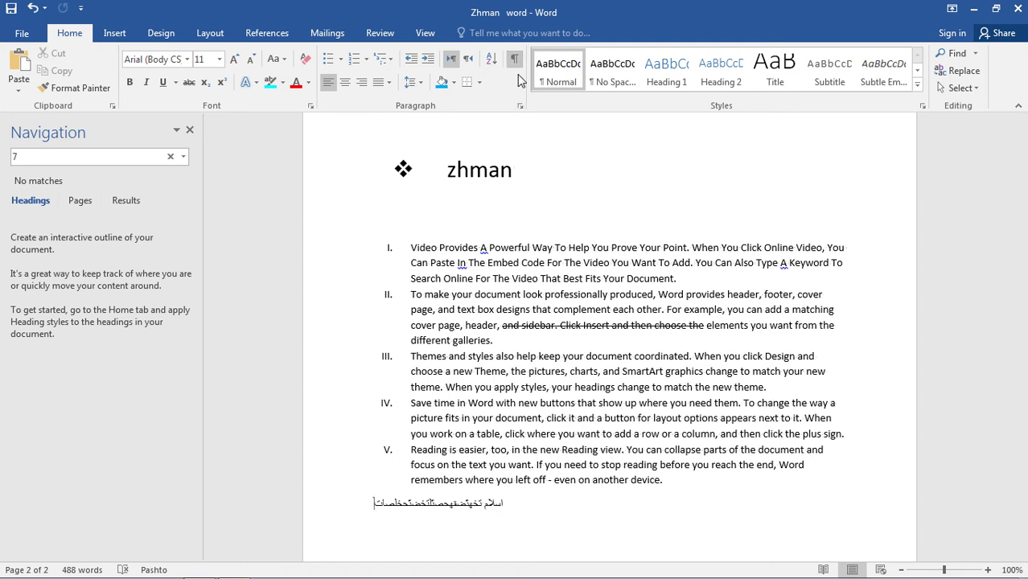
Sort the whole document by Paragraphs, type Text, in ascending order, and review the new order.
scroll(667, 368, "down", 2)
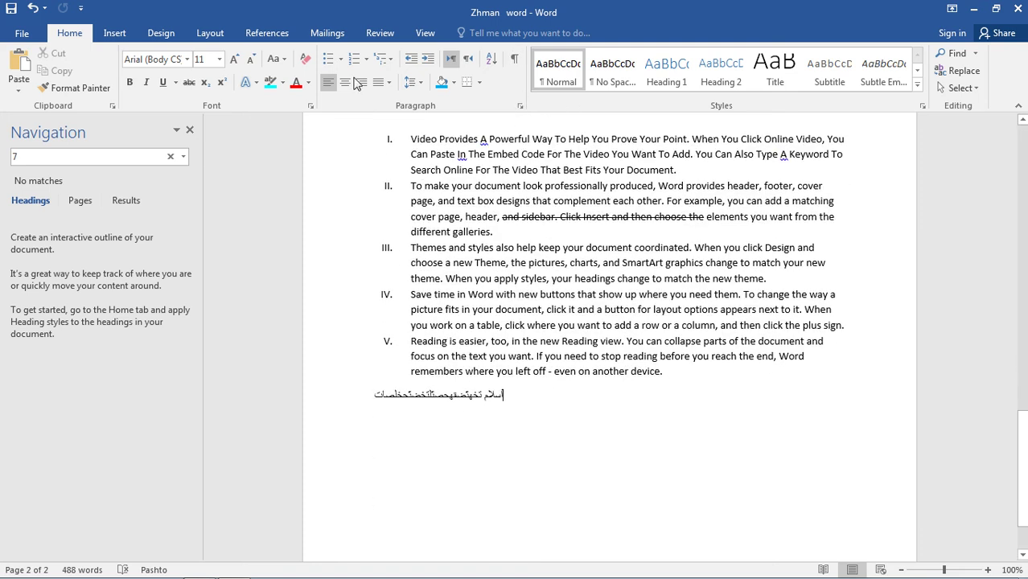
key("ctrl+a")
left_click(492, 59)
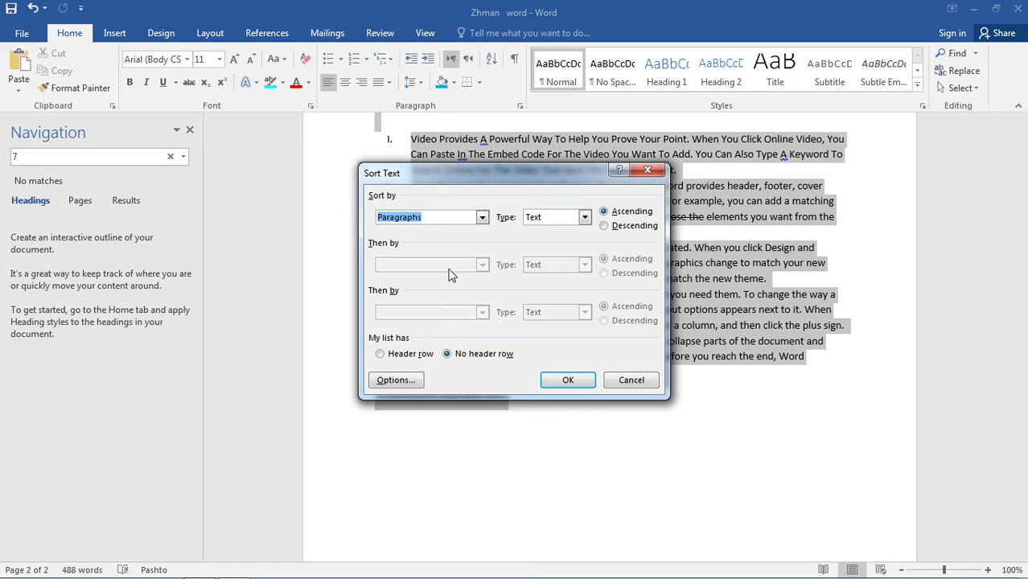
left_click(482, 218)
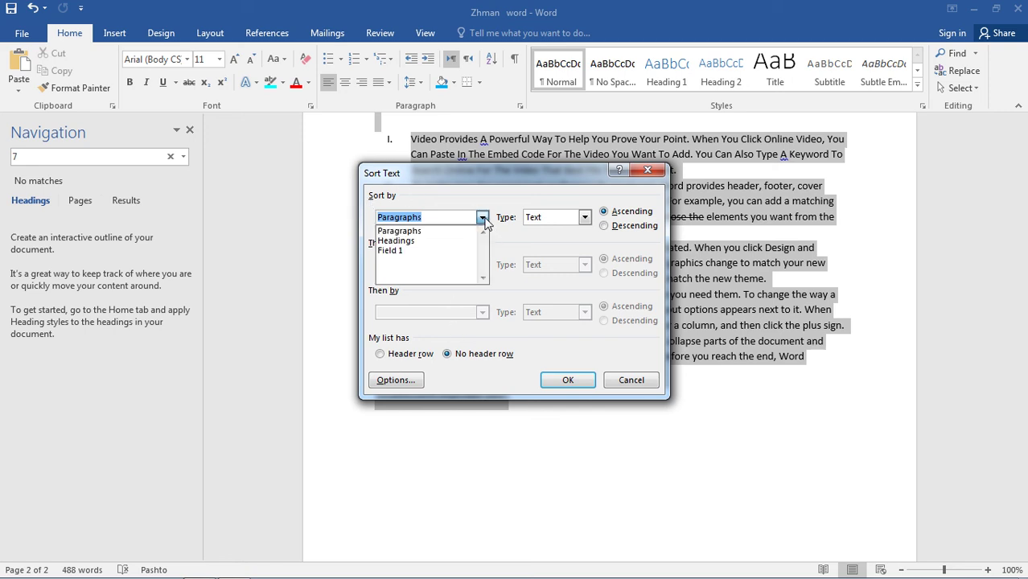
left_click(482, 217)
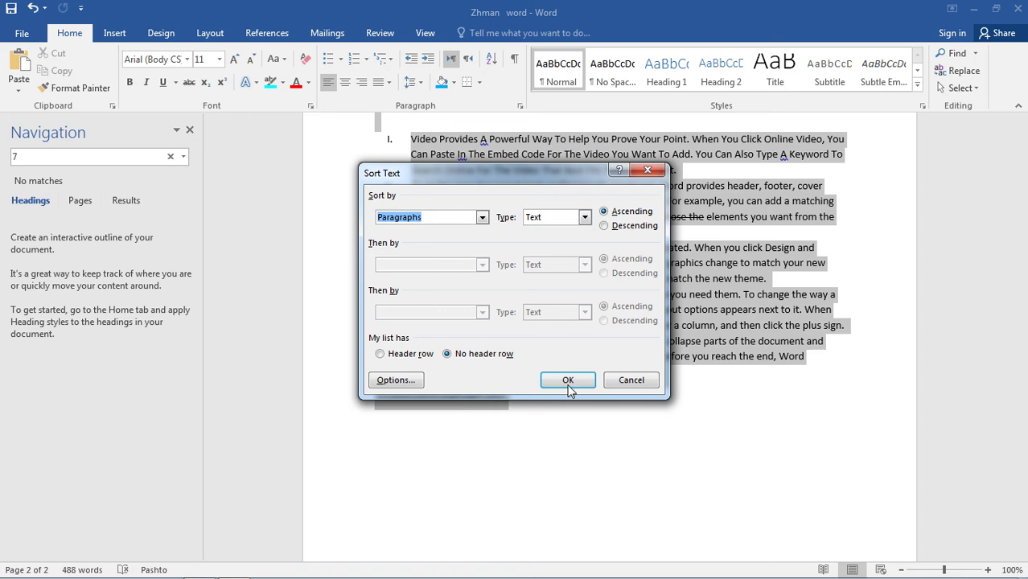
left_click(568, 380)
scroll(571, 357, "up", 5)
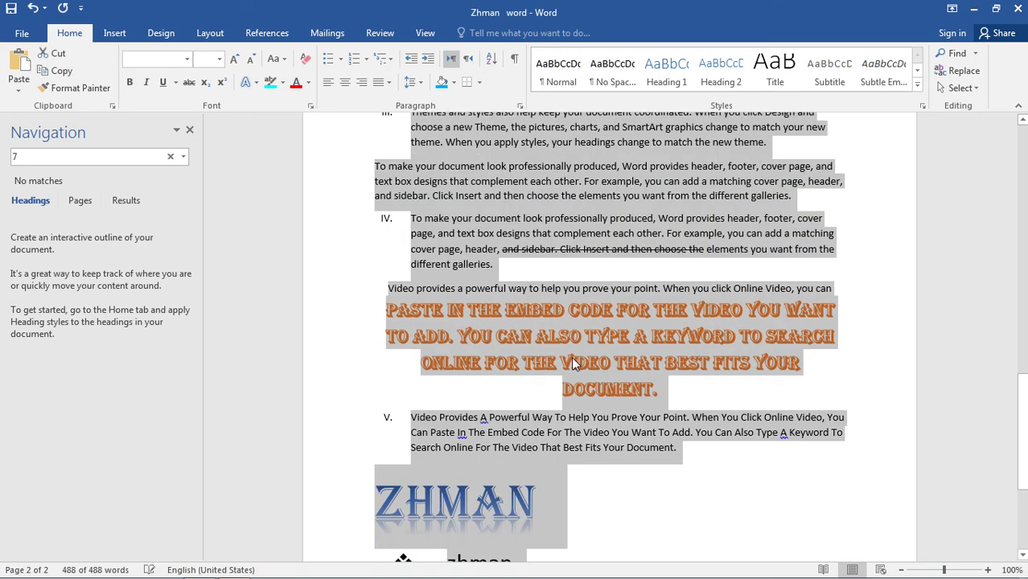
scroll(571, 354, "up", 2)
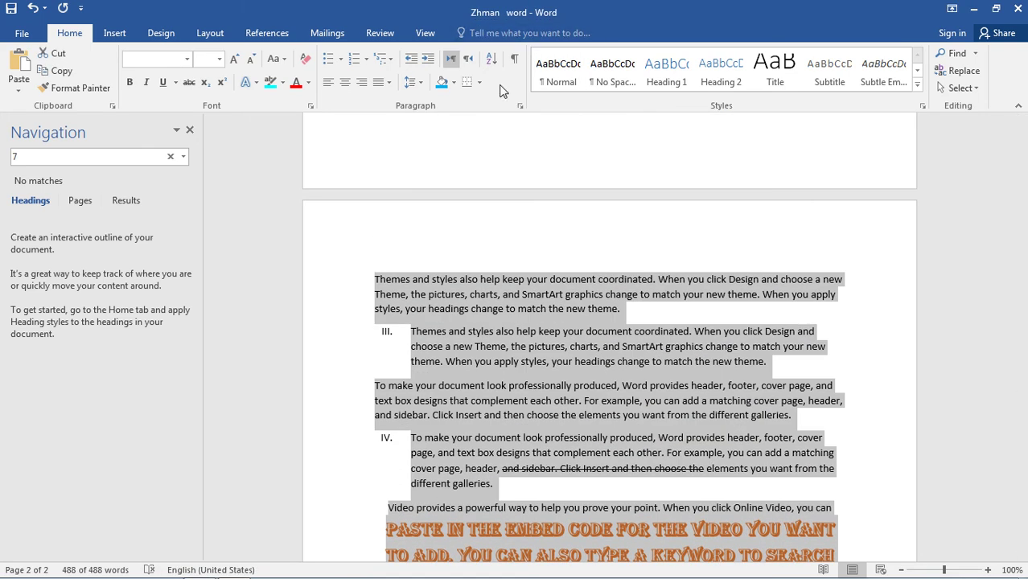
Sort the selected document text by Headings, type Text, in ascending order.
left_click(492, 63)
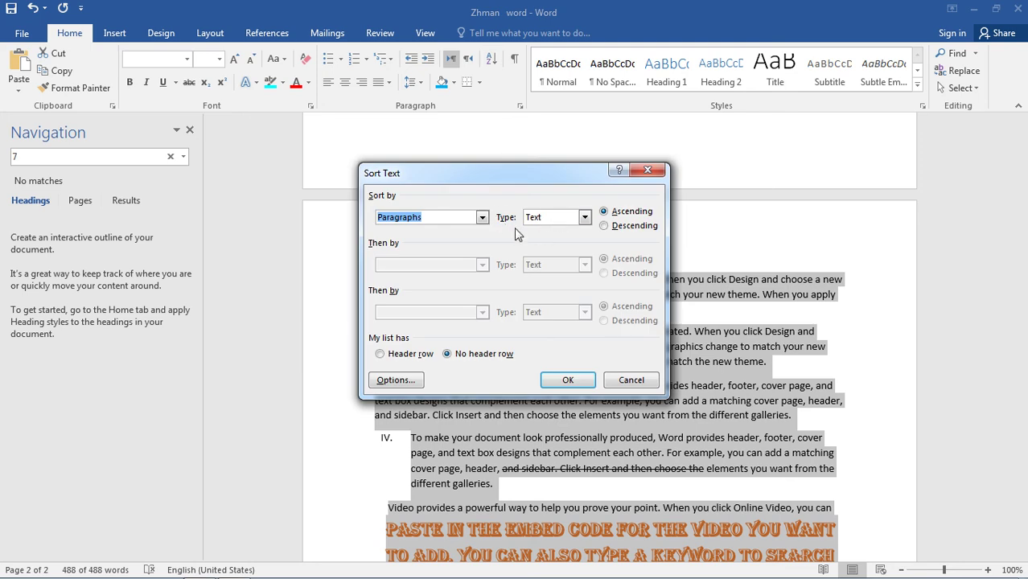
left_click(482, 217)
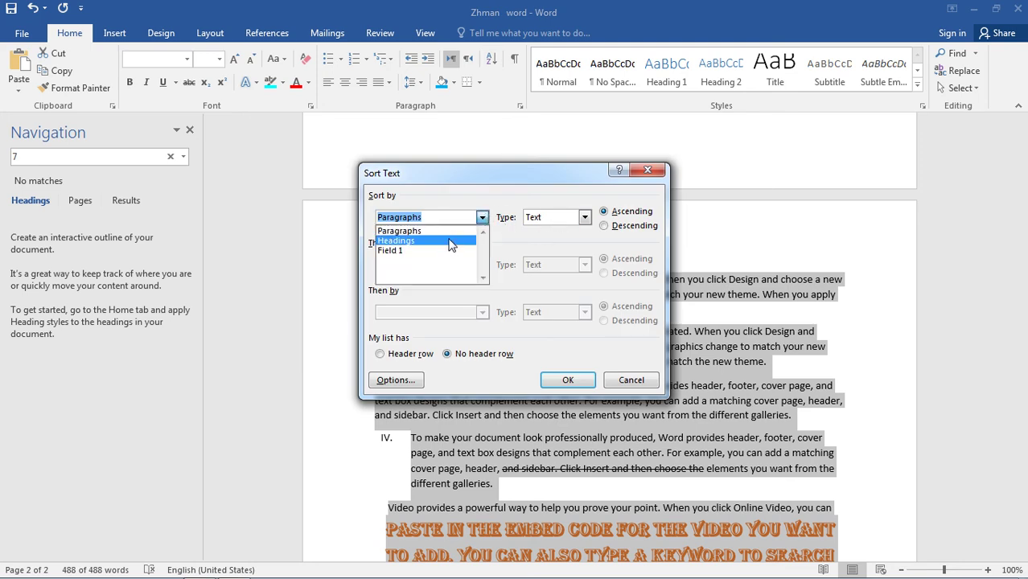
left_click(451, 241)
left_click(566, 380)
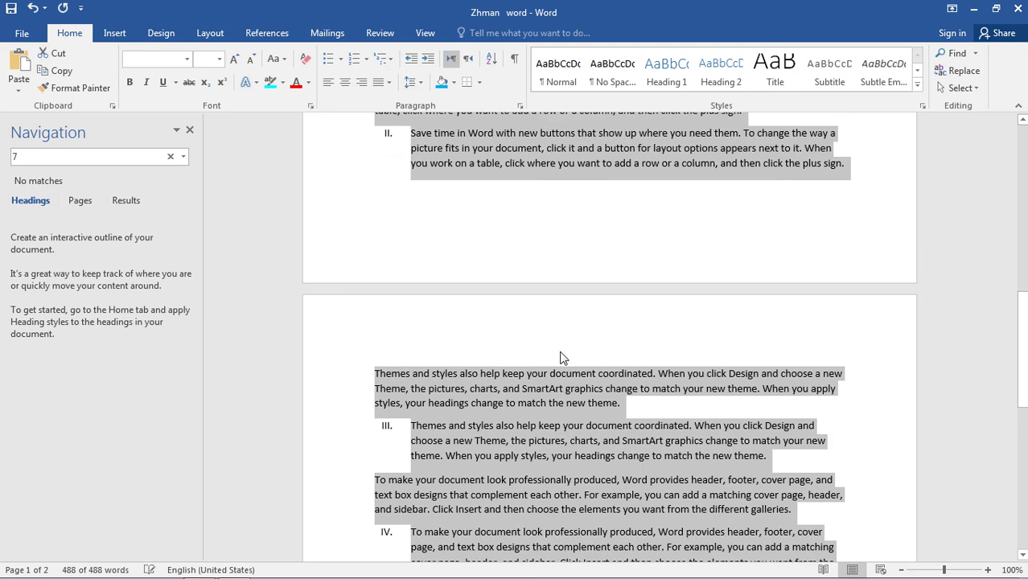
Sort the selected document text by Paragraphs in descending order and check the start of the document.
left_click(492, 59)
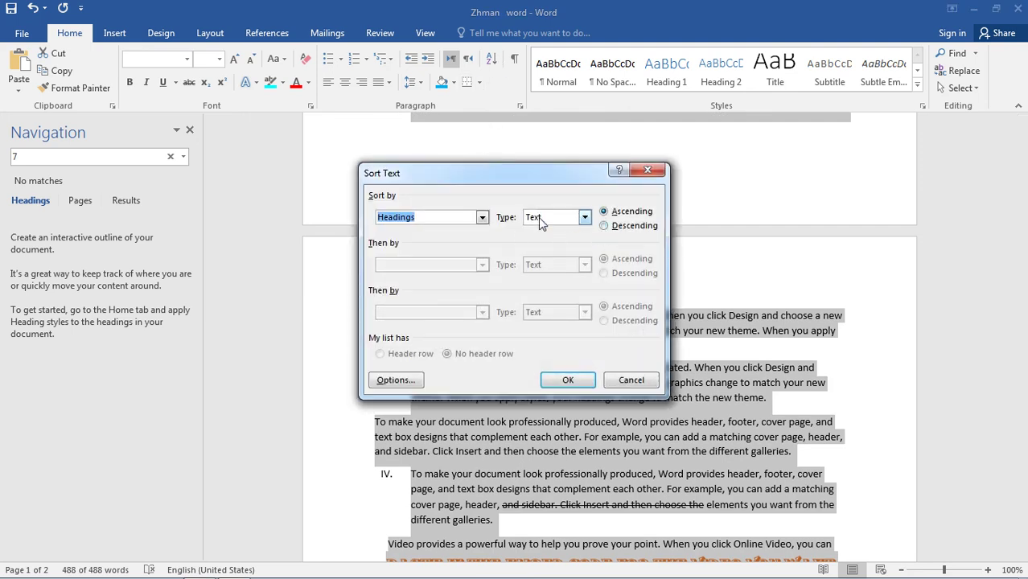
left_click(482, 218)
left_click(434, 228)
left_click(616, 230)
left_click(568, 380)
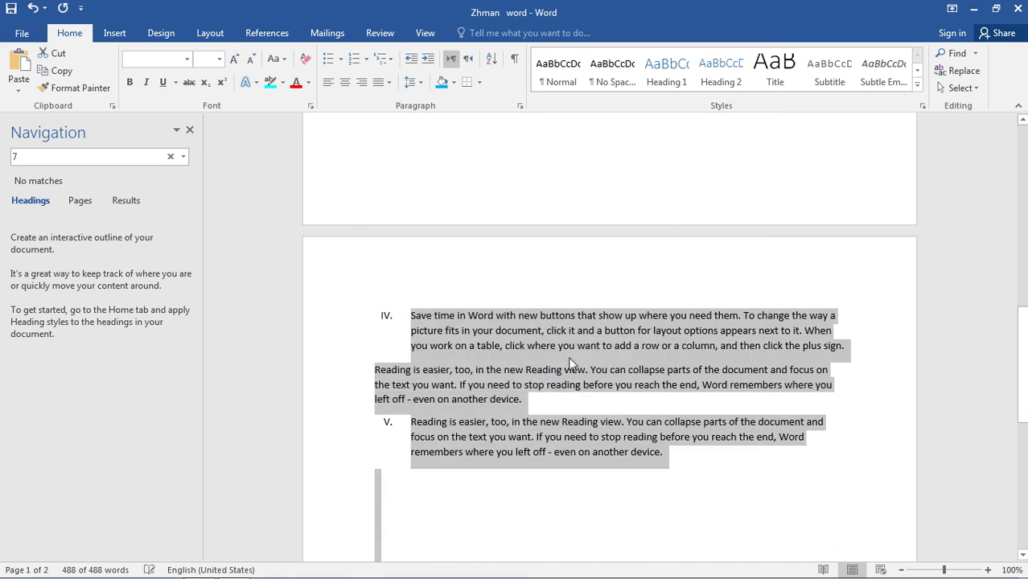
scroll(572, 302, "up", 15)
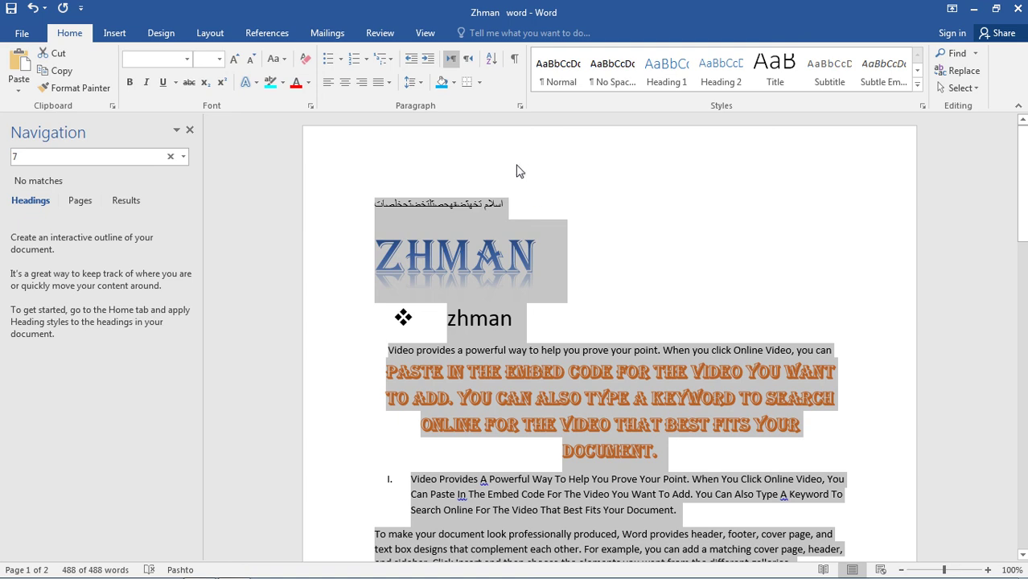
Close the Word document and return to the desktop.
mouse_move(129, 576)
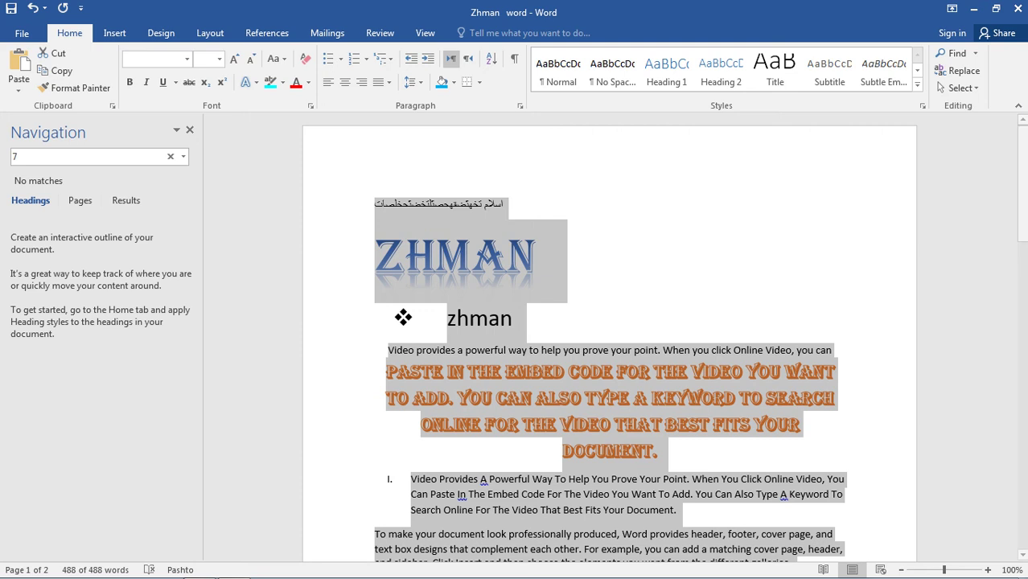
left_click(1015, 9)
left_click(517, 325)
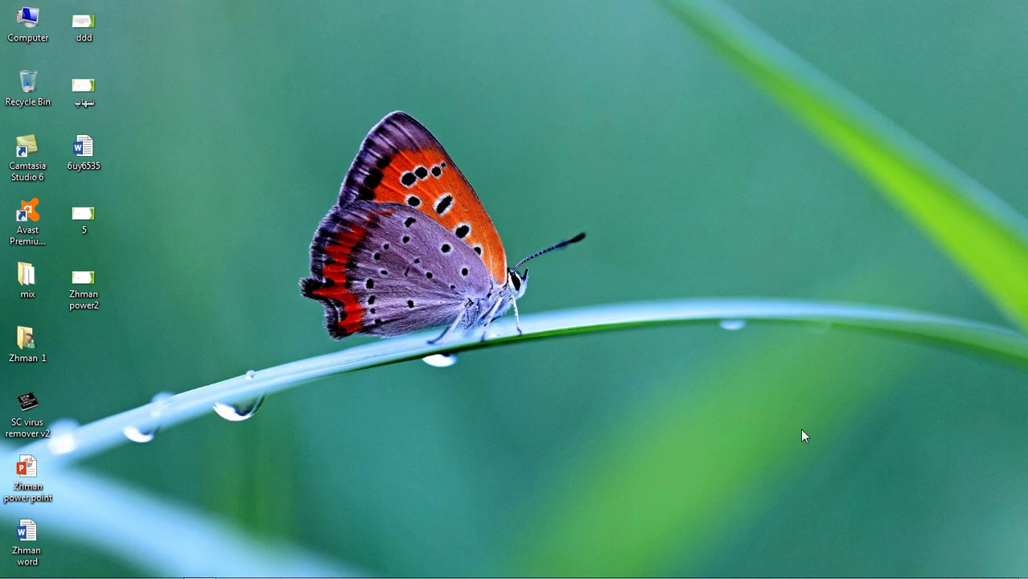